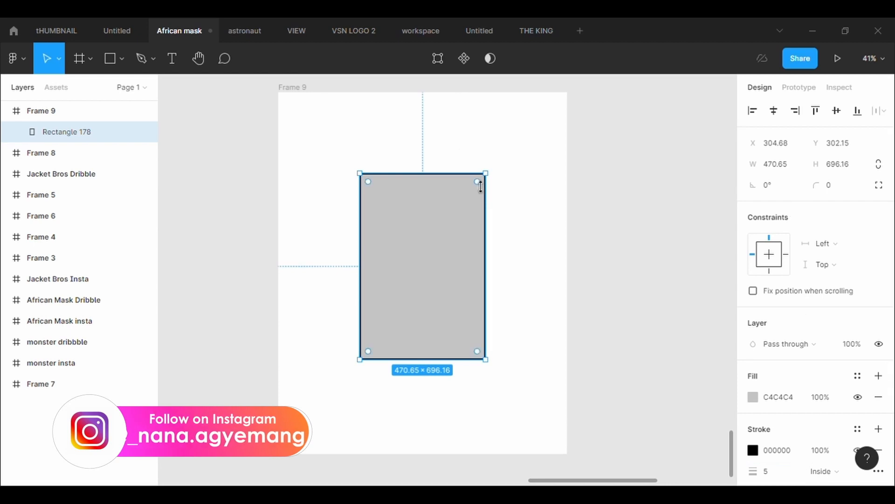
Edit the rectangle's vector points, adding a midpoint on each of its four sides and pulling each outward
click(437, 59)
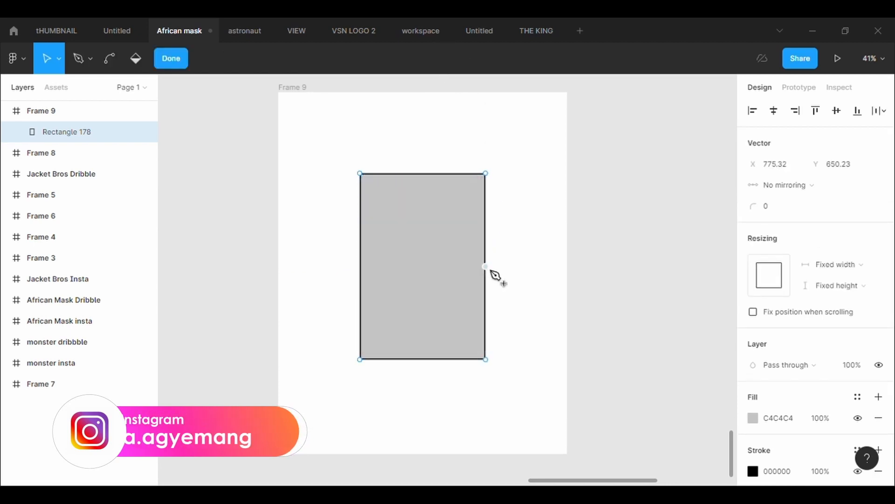
mouse_move(488, 267)
mouse_down()
mouse_move(524, 277)
mouse_move(502, 255)
mouse_up()
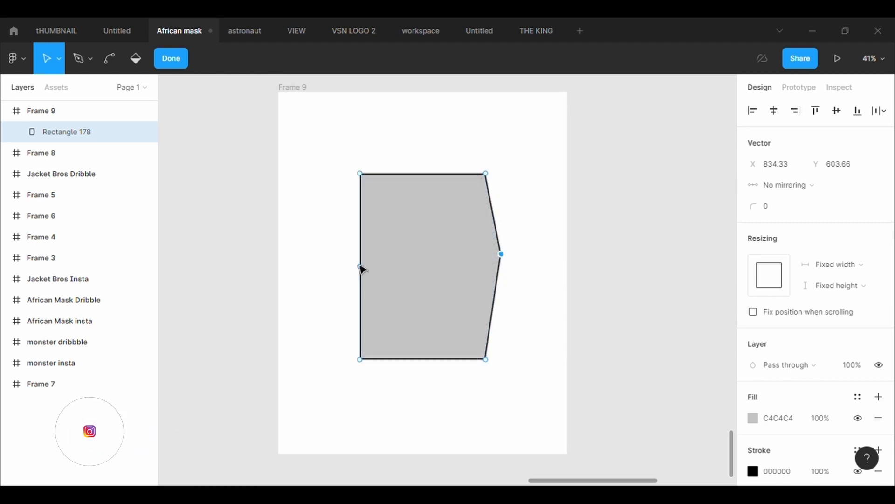
drag(365, 278, 352, 264)
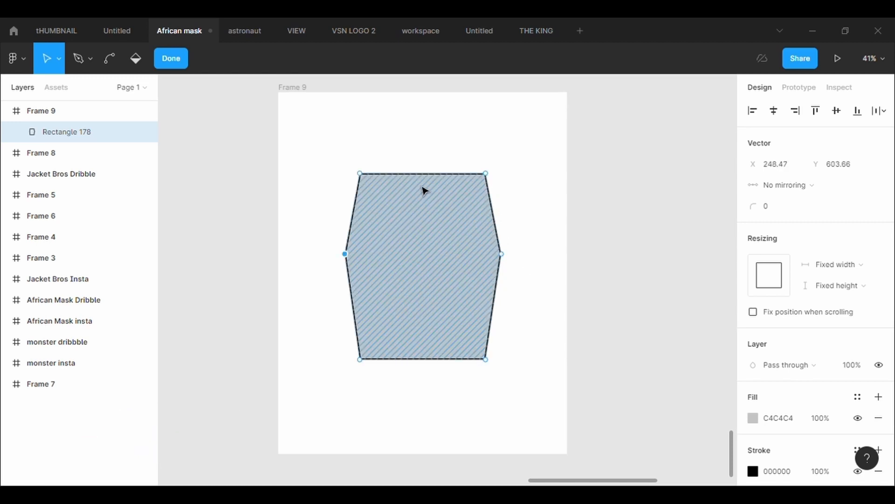
drag(427, 176, 428, 160)
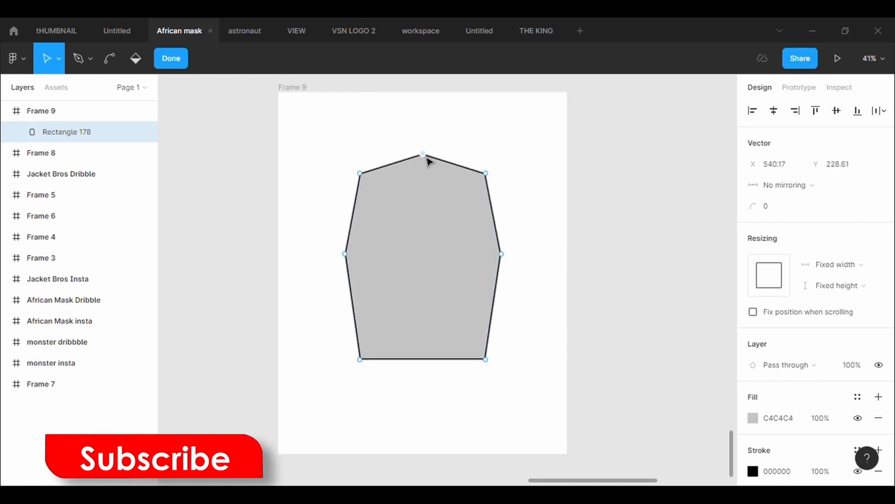
drag(425, 365, 434, 406)
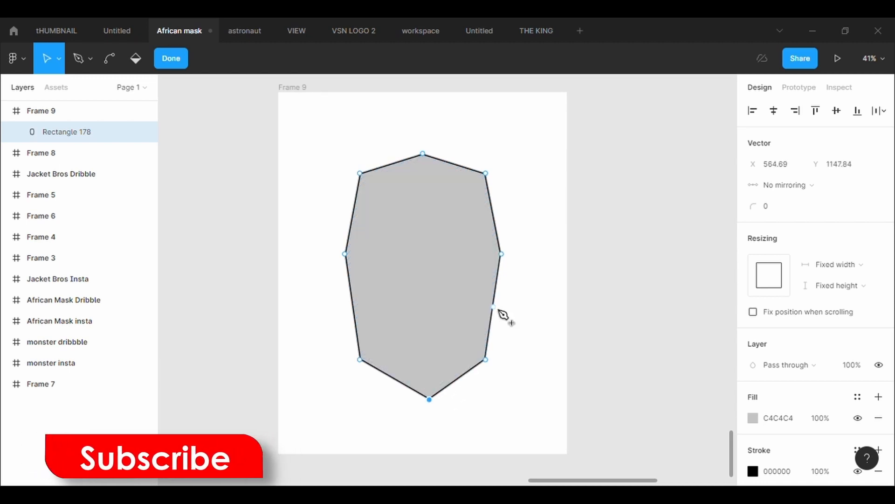
Add two points on each lower side of the shape and offset them to form small mirrored notches
drag(497, 310, 501, 296)
drag(496, 330, 505, 305)
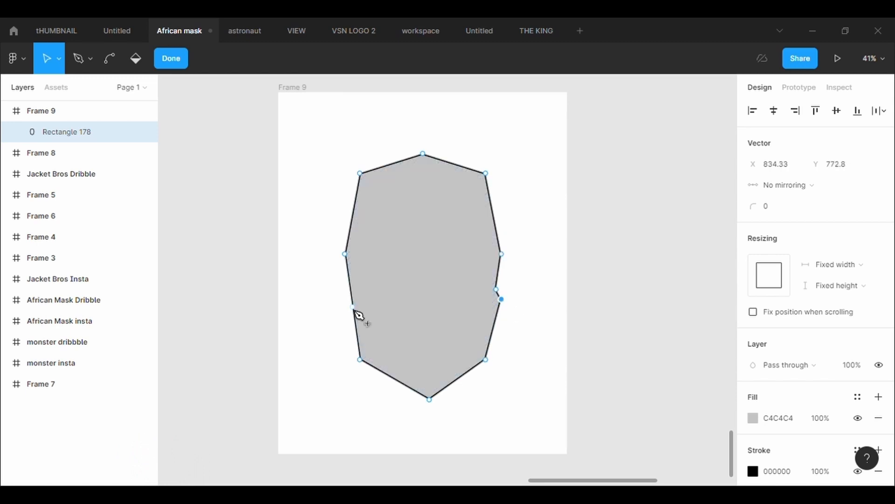
drag(353, 307, 351, 289)
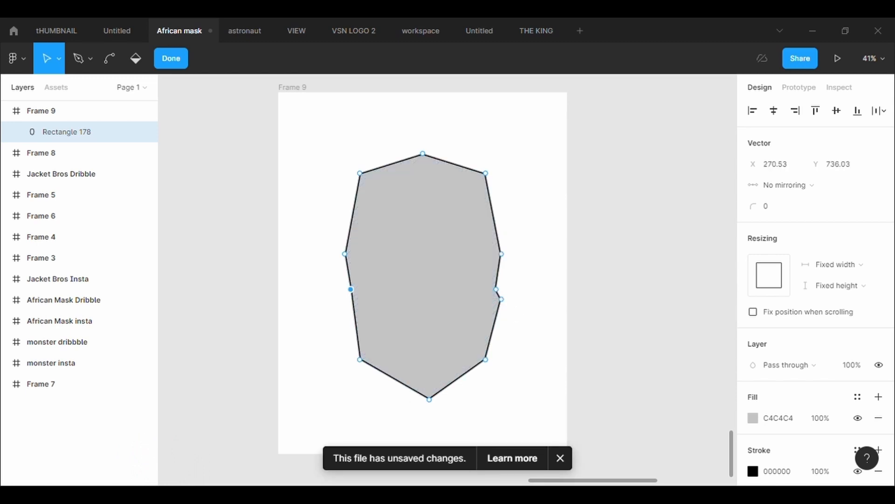
click(566, 465)
drag(355, 326, 350, 303)
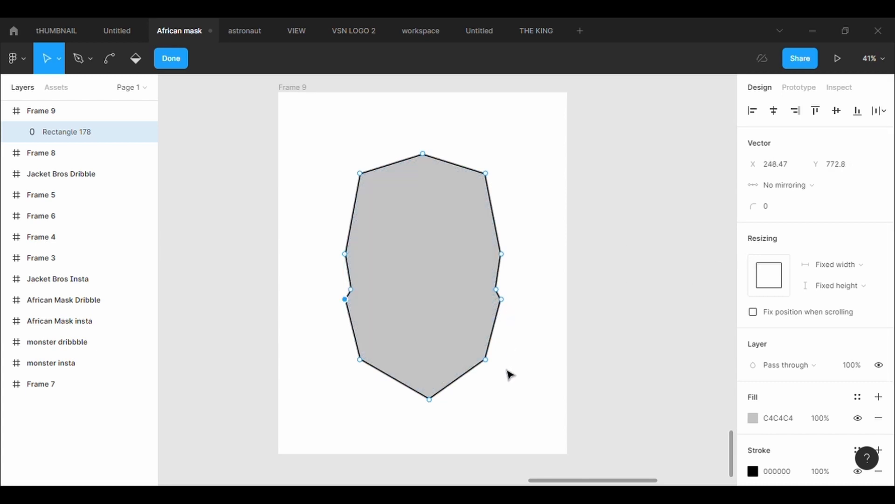
key(Escape)
Round the shape's upper corner points with a radius of 5000 on the right and 500 on the left
click(442, 65)
click(485, 173)
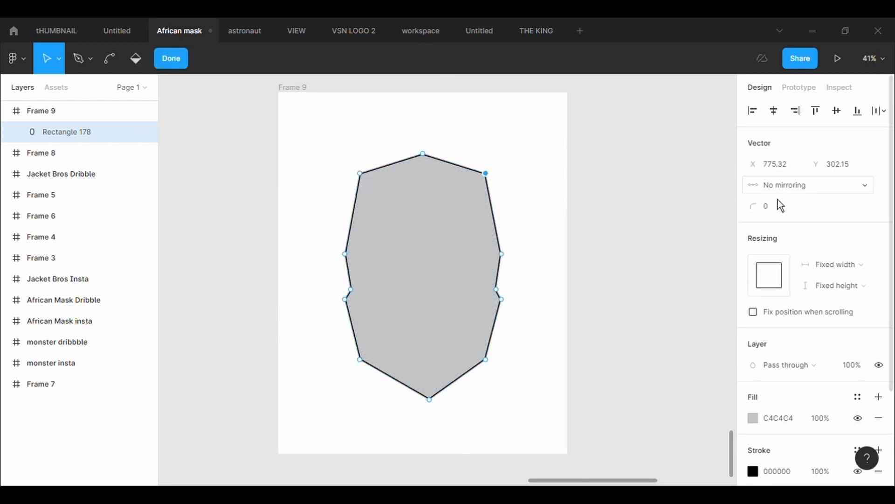
click(779, 209)
text(5000)
key(Return)
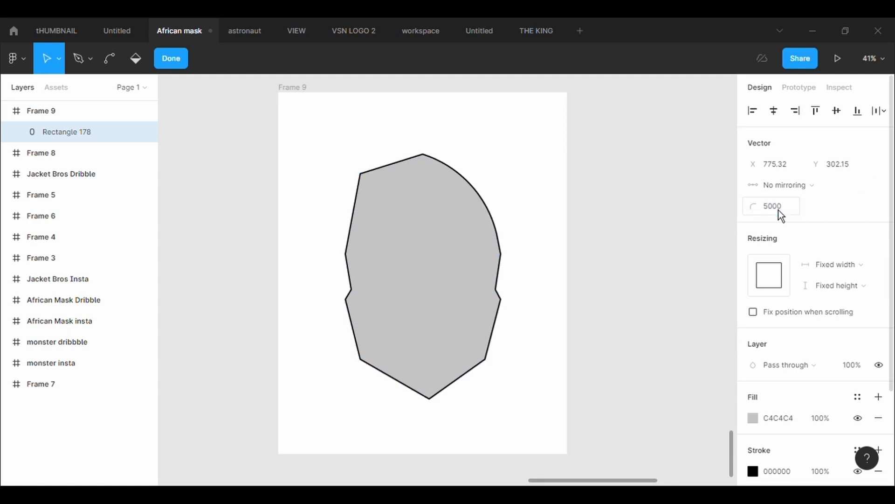
click(360, 173)
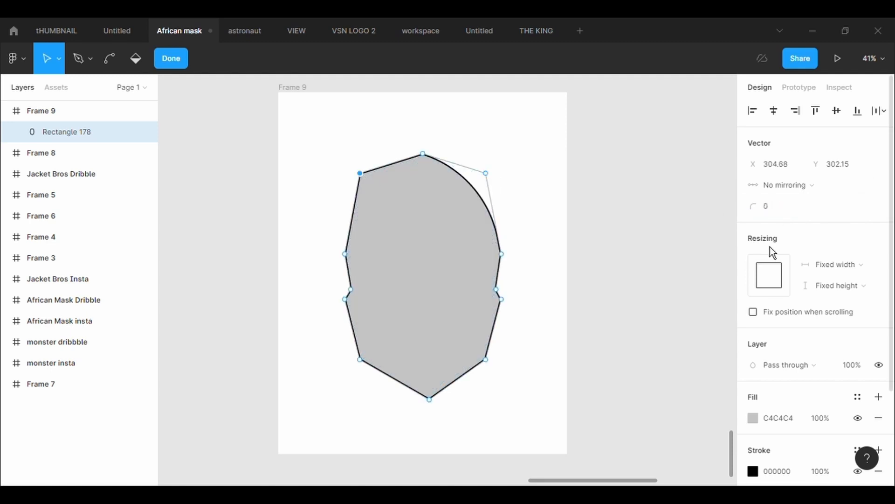
click(793, 212)
text(500)
key(Return)
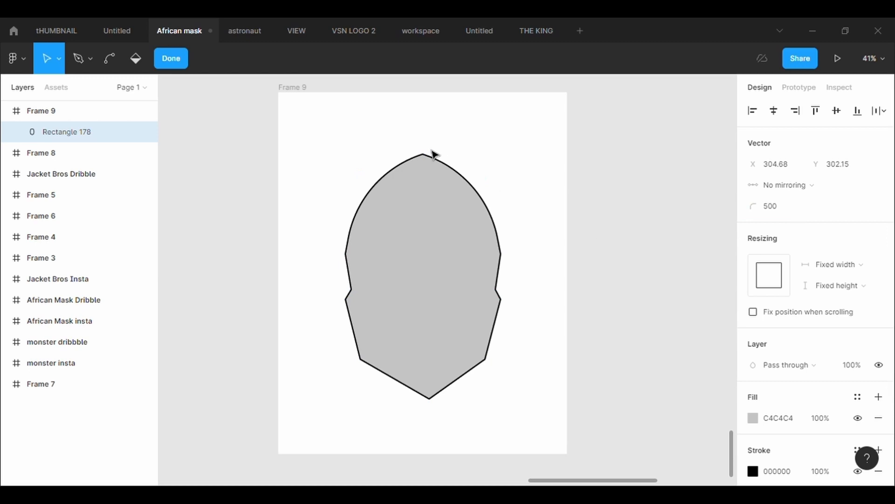
Try to round the shape's top centre point with a corner radius of 500
click(423, 154)
click(777, 216)
text(5)
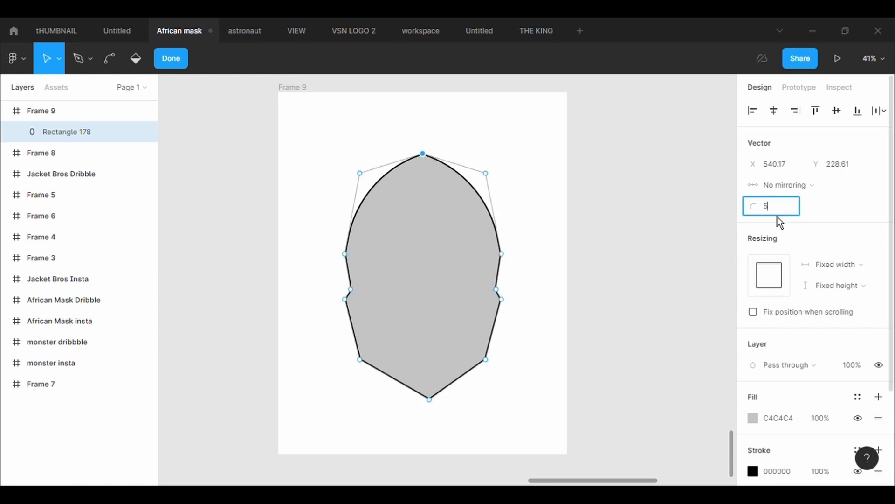
text(00)
key(Return)
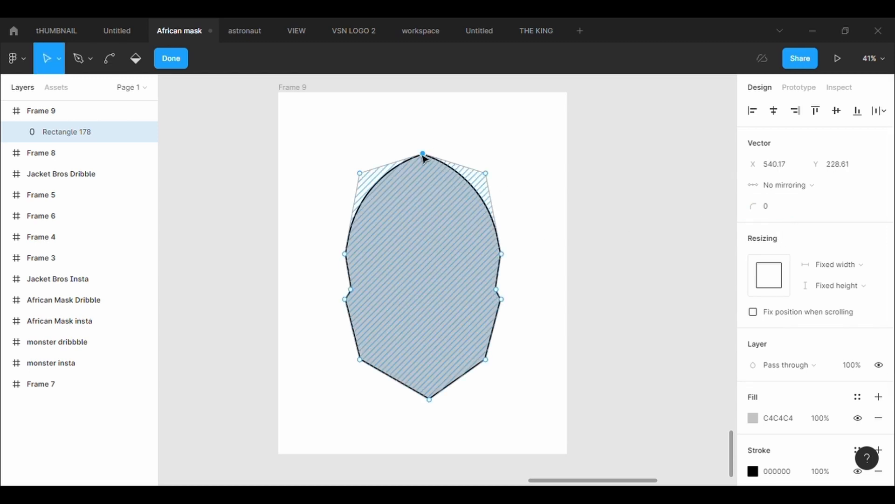
Lower the shape's top centre point slightly, and extend the bottom tip and both lower corner points downward
drag(429, 160, 429, 173)
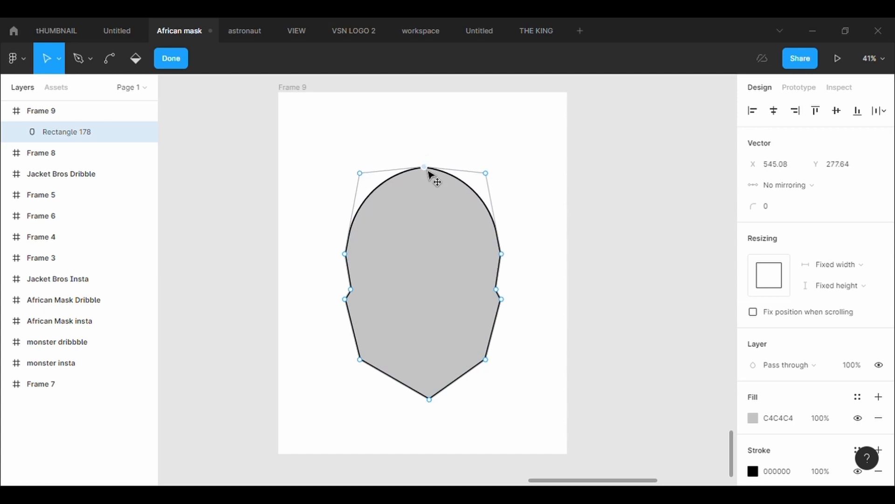
scroll(473, 242, down, 1)
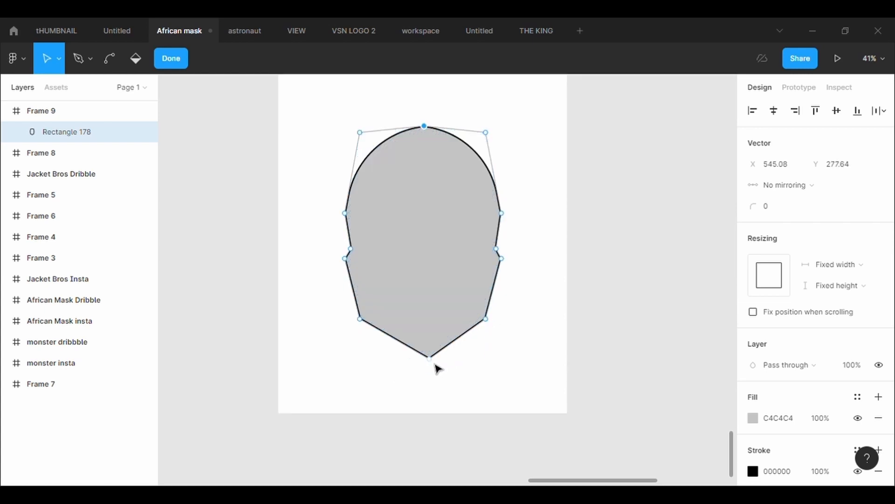
drag(433, 363, 434, 391)
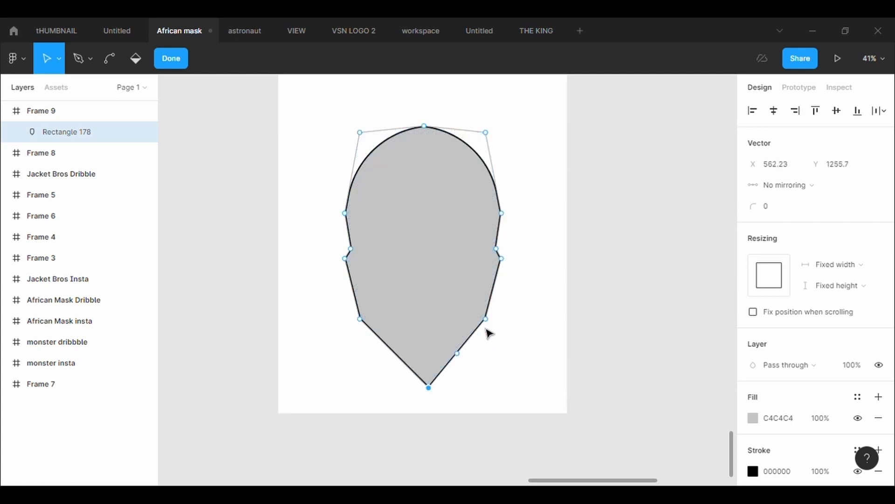
drag(486, 321, 490, 356)
drag(363, 323, 367, 352)
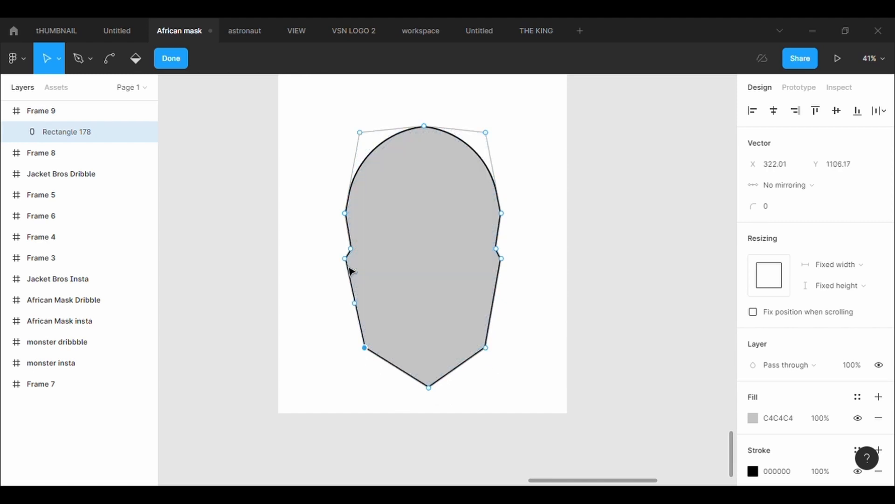
Move the notch points on both sides of the shape down toward the jaw and finish editing the vector
drag(345, 259, 356, 308)
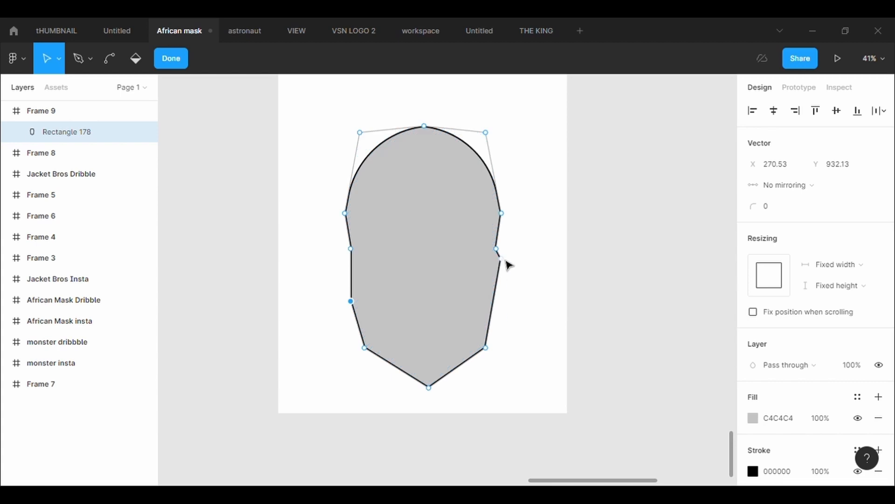
mouse_move(502, 259)
mouse_down()
mouse_move(496, 312)
mouse_move(499, 265)
mouse_move(497, 293)
mouse_up()
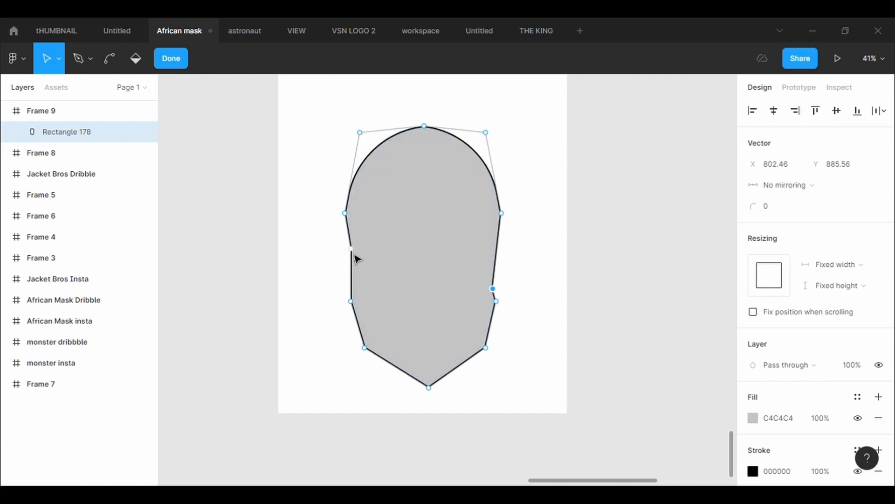
drag(351, 249, 356, 295)
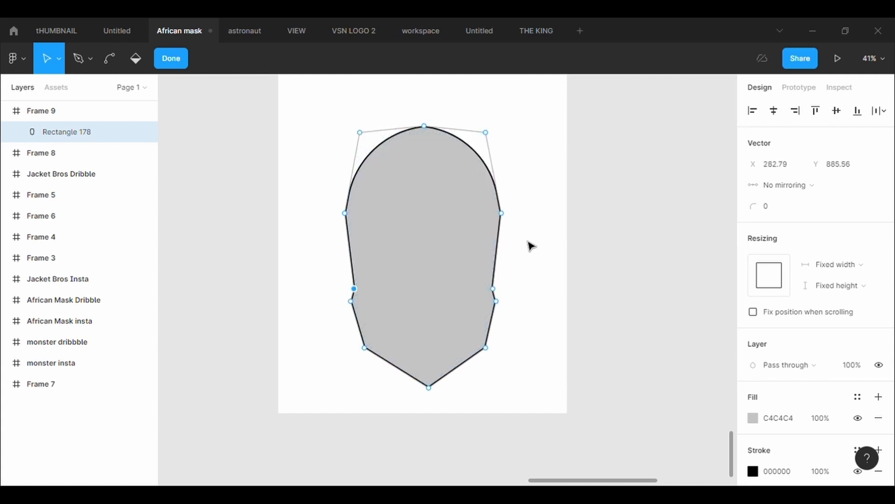
key(Escape)
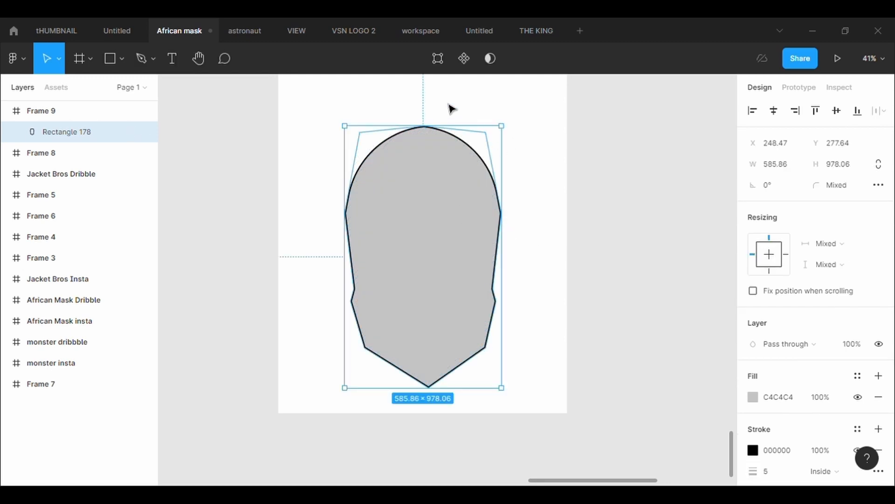
Round the widest point on each side of the shape with a corner radius of 500
key(Return)
click(501, 213)
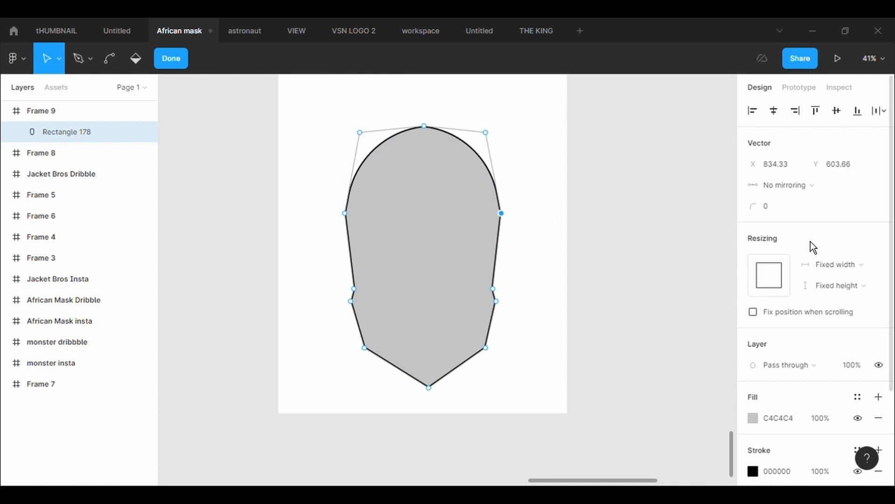
click(780, 215)
text(500)
key(Return)
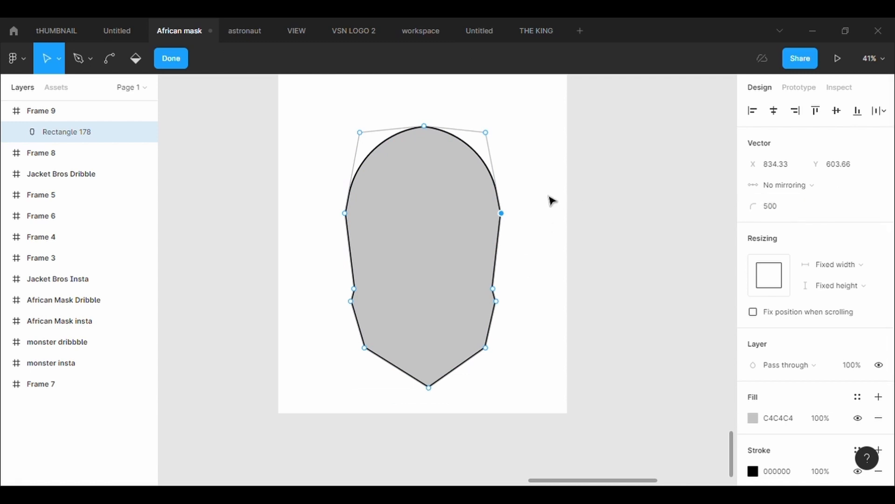
click(345, 213)
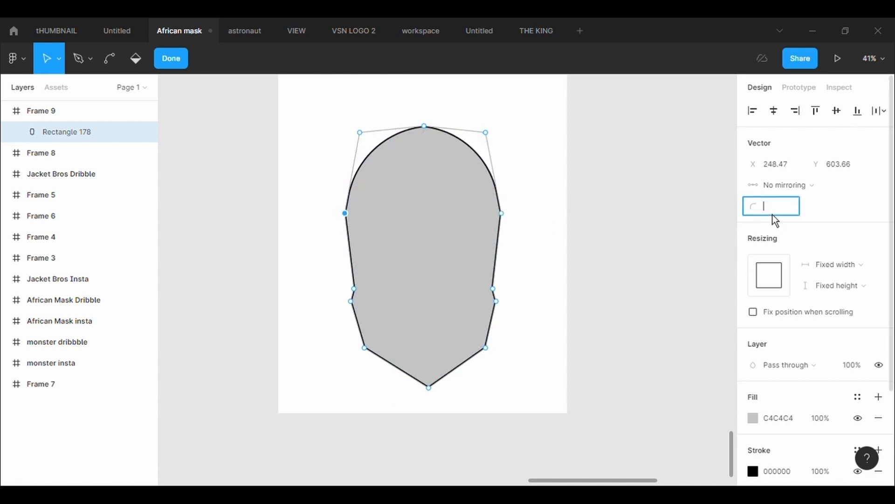
text(500)
key(Return)
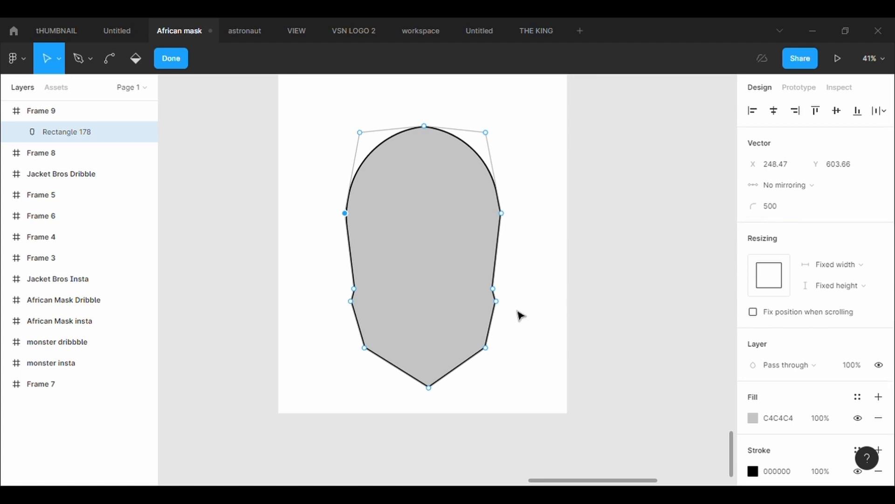
key(Escape)
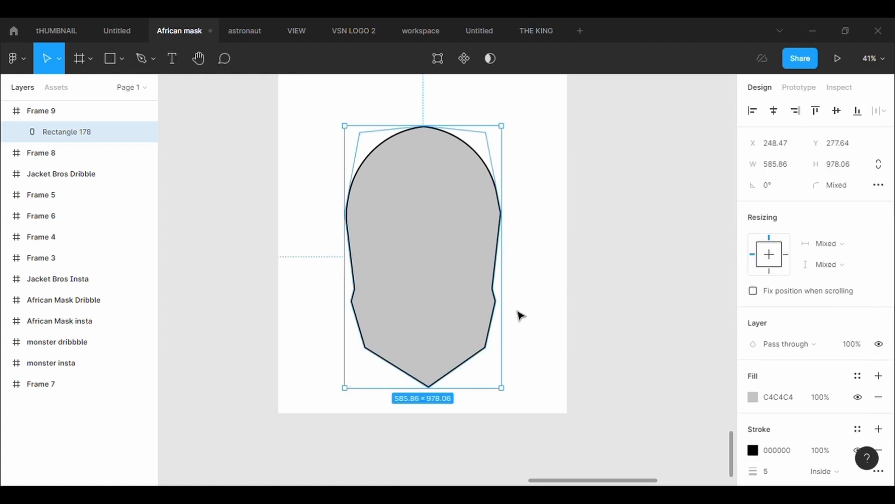
Move the mask shape up in the frame, centre its bottom tip and pull its right-side points slightly inward
scroll(521, 315, up, 2)
drag(451, 316, 448, 295)
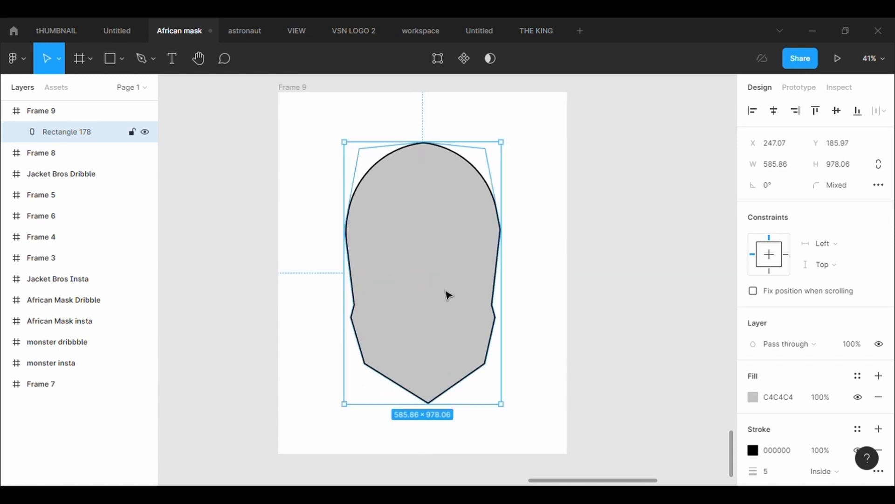
key(Return)
drag(434, 412, 429, 416)
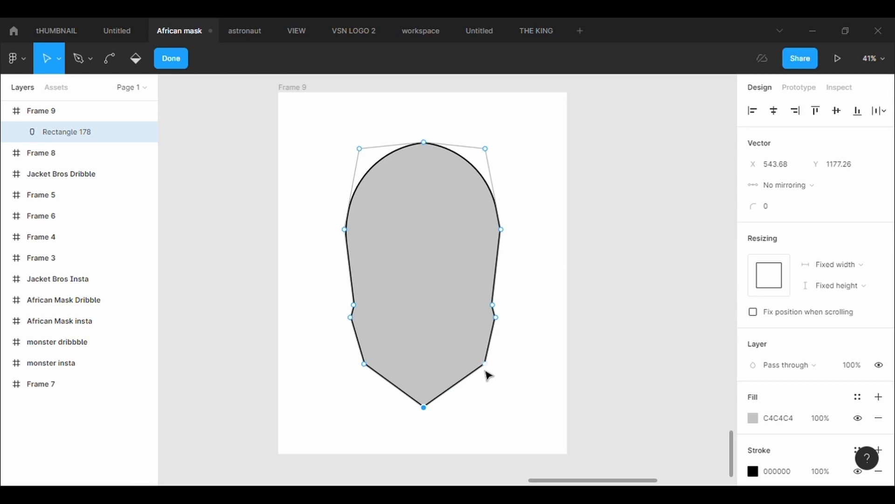
drag(487, 369, 479, 369)
drag(497, 323, 490, 308)
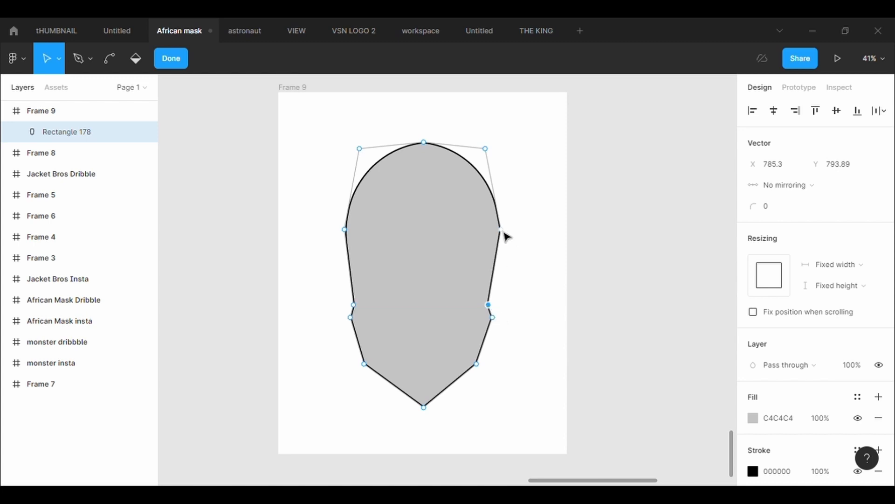
drag(504, 233, 500, 233)
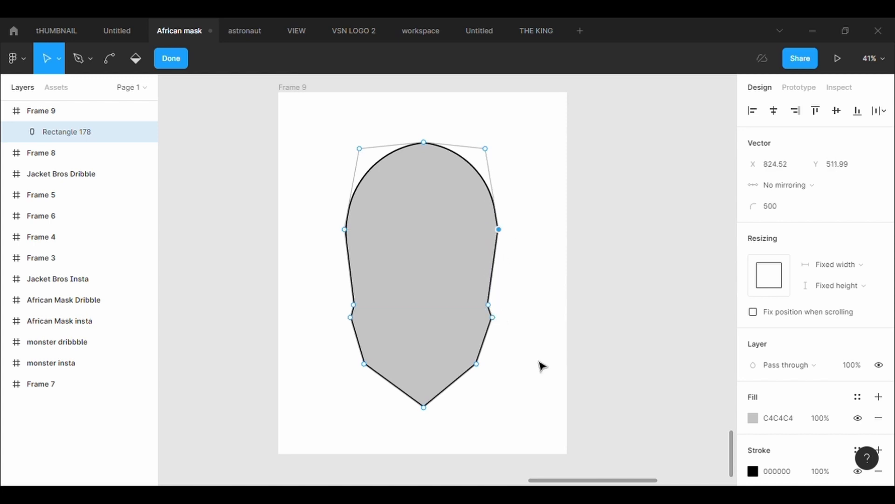
click(543, 366)
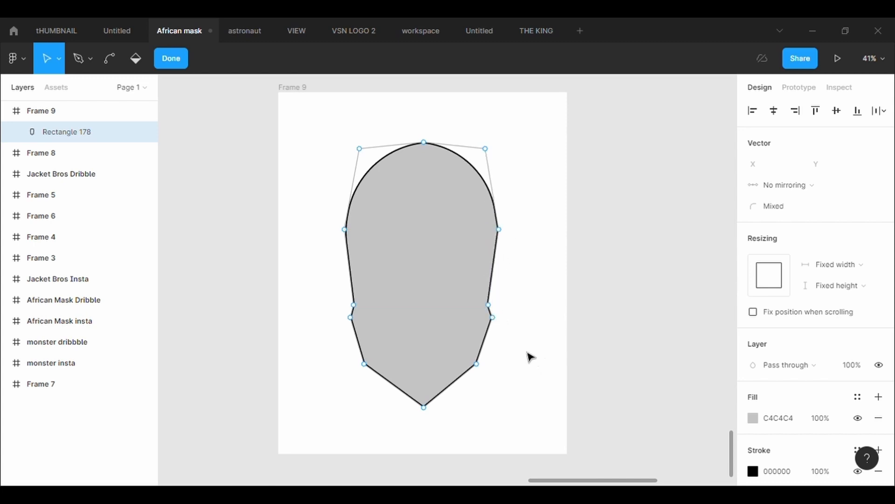
key(Escape)
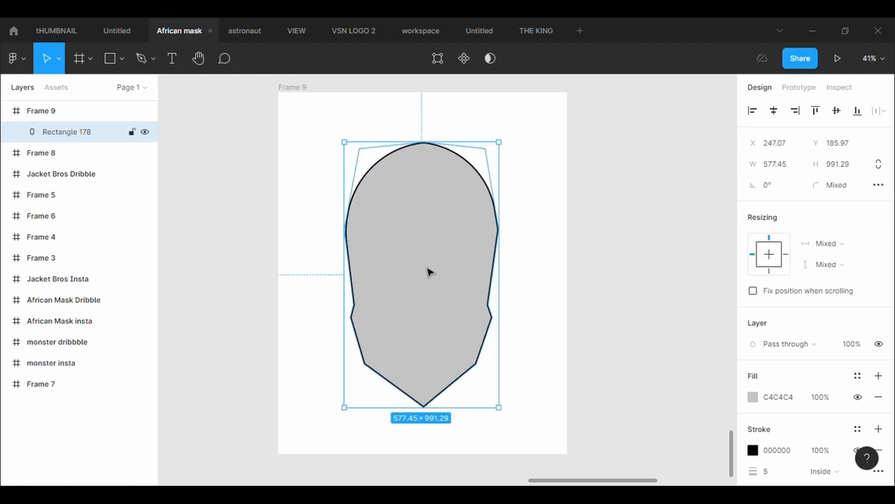
click(527, 183)
Draw an ellipse about 176 × 181 on the left half of the mask and give it a black inside stroke of 5
click(122, 58)
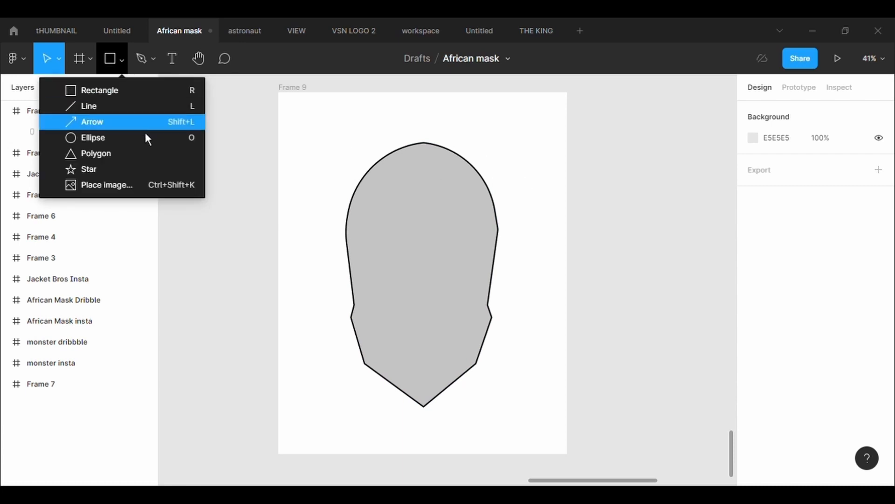
click(145, 136)
mouse_move(359, 226)
mouse_down()
mouse_move(416, 290)
mouse_move(409, 277)
mouse_up()
click(780, 429)
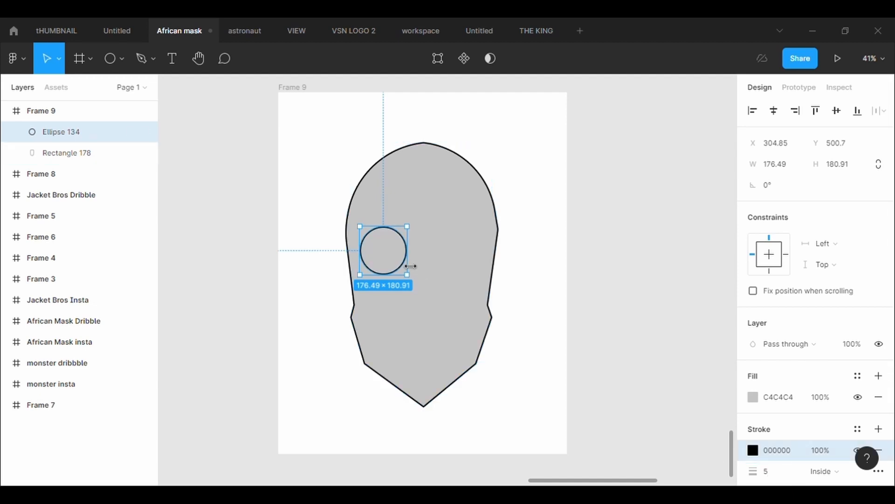
Cut the ellipse to a 50% lower half and stretch it to a height of about 240 to form the left eye
scroll(401, 255, up, 3)
drag(412, 252, 345, 252)
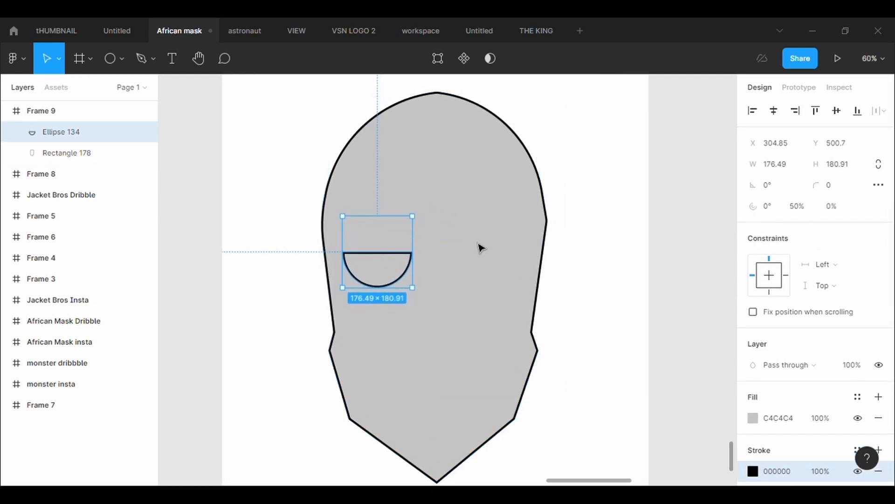
drag(385, 299, 389, 321)
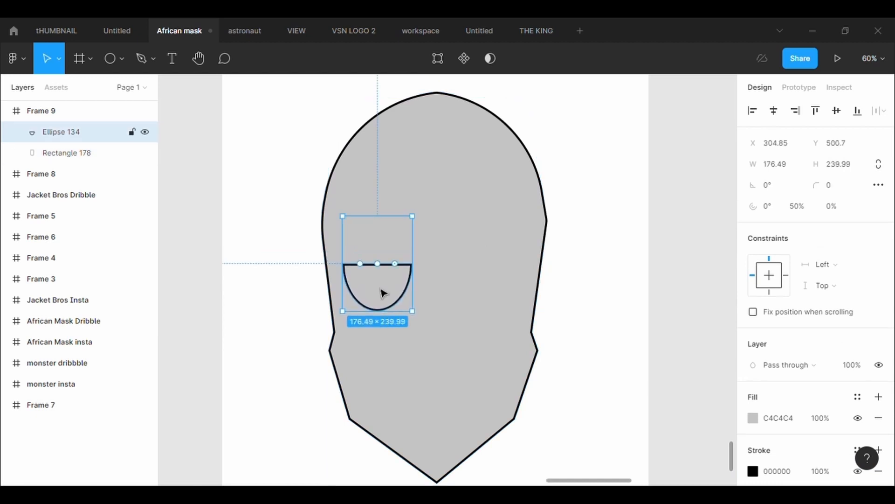
Move the half-ellipse eye up the mask and place a copy level with it on the right half
drag(383, 288, 494, 261)
key(ctrl+v)
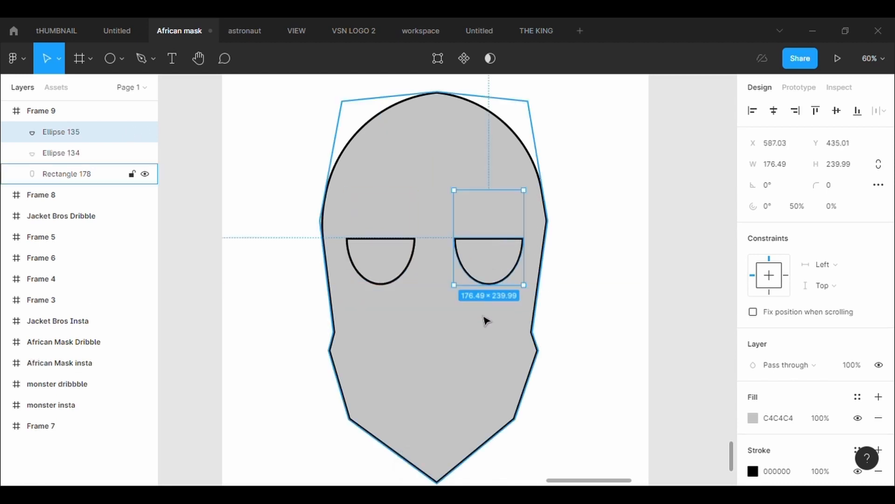
click(394, 275)
drag(510, 266, 508, 266)
click(471, 382)
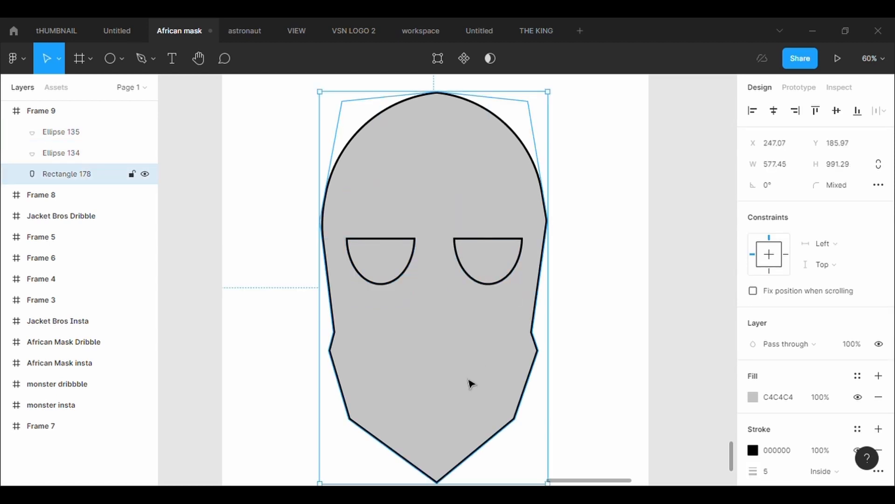
Draw a thin rectangle about 178 × 22 just above the left eye with a black inside stroke of 5
click(121, 60)
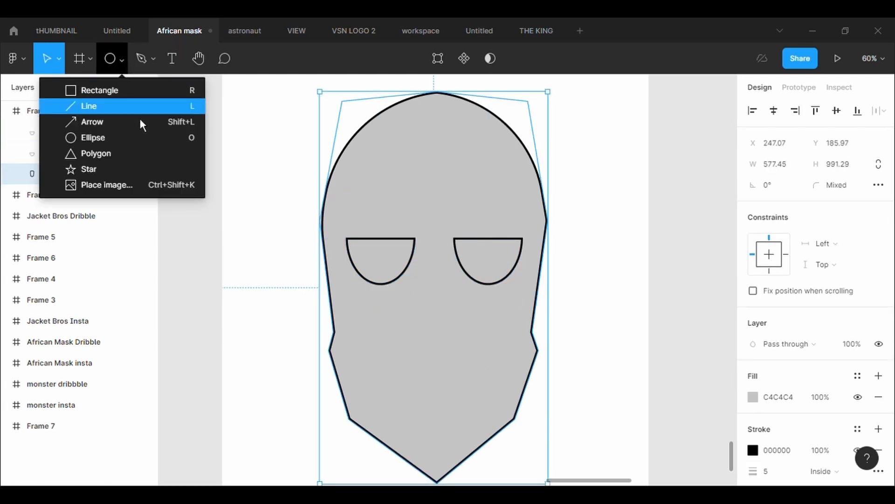
click(142, 90)
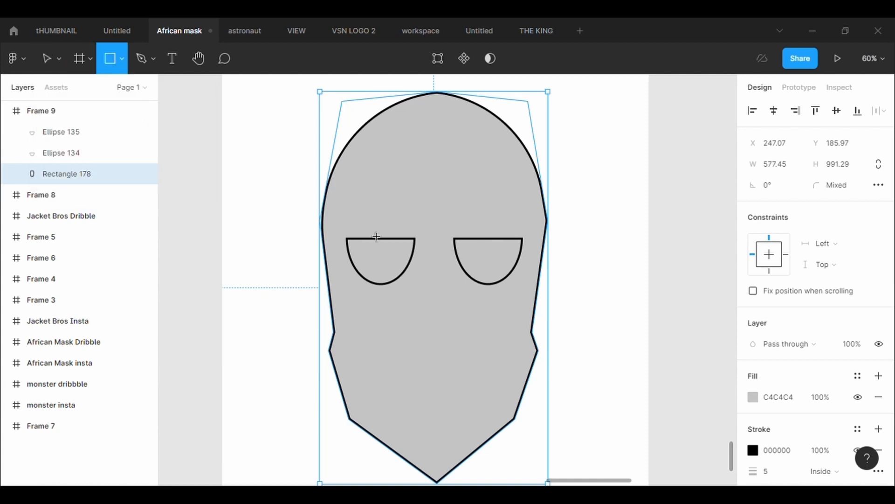
mouse_move(346, 219)
mouse_down()
mouse_move(423, 236)
mouse_move(394, 230)
mouse_up()
click(798, 441)
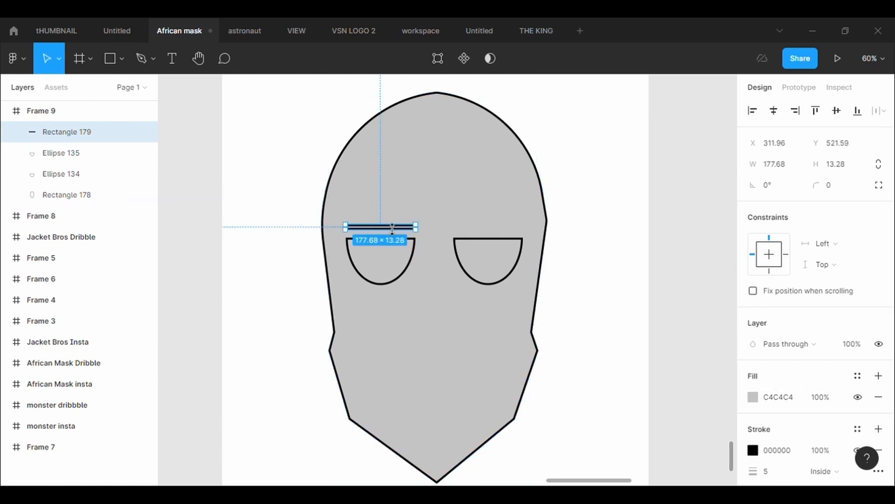
drag(393, 229, 392, 230)
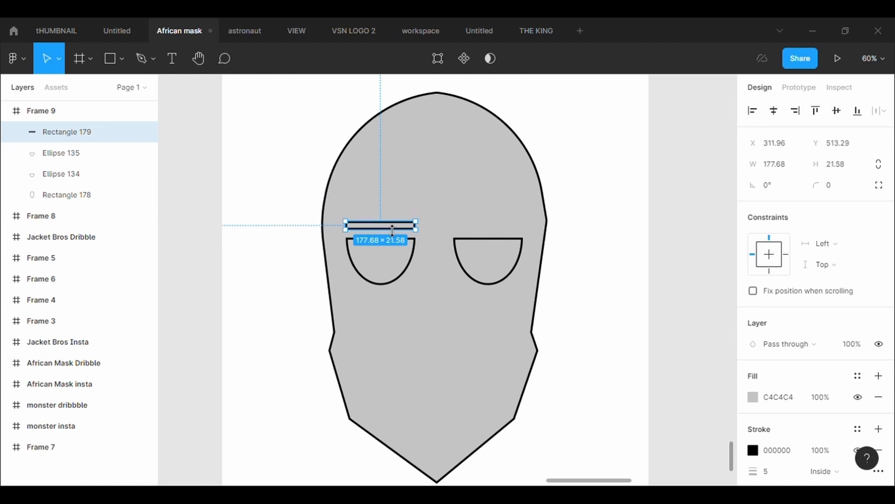
Duplicate the thin bar and align the copy just above the right eye
key(ctrl+c)
key(ctrl+v)
key(shift+Right)
key(shift+Right)
key(shift+Right)
key(shift+Right)
key(shift+Right)
key(shift+Right)
key(shift+Right)
key(shift+Right)
key(shift+Right)
key(shift+Right)
key(shift+Right)
key(shift+Right)
key(shift+Right)
key(shift+Right)
key(shift+Right)
key(shift+Right)
key(shift+Right)
key(shift+Right)
key(shift+Right)
key(shift+Right)
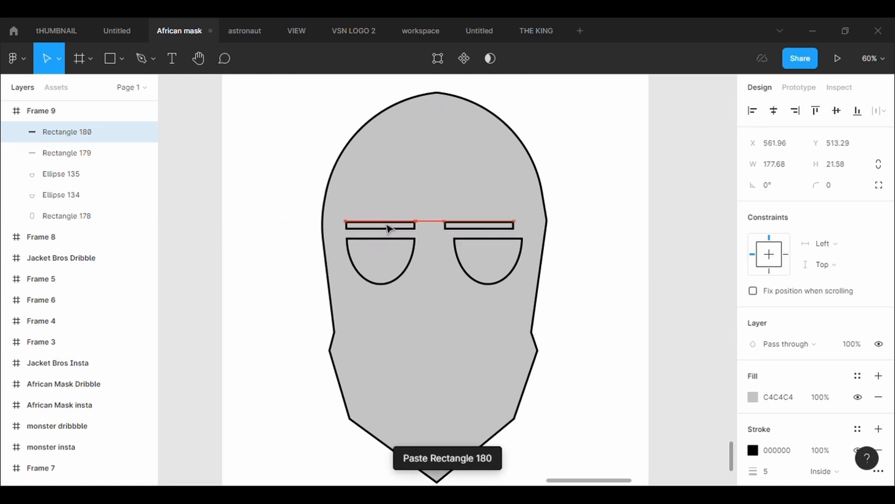
drag(513, 229, 501, 230)
Add a second bar above each eye's first bar, shortened at its outer end
click(399, 226)
key(ctrl+c)
key(ctrl+v)
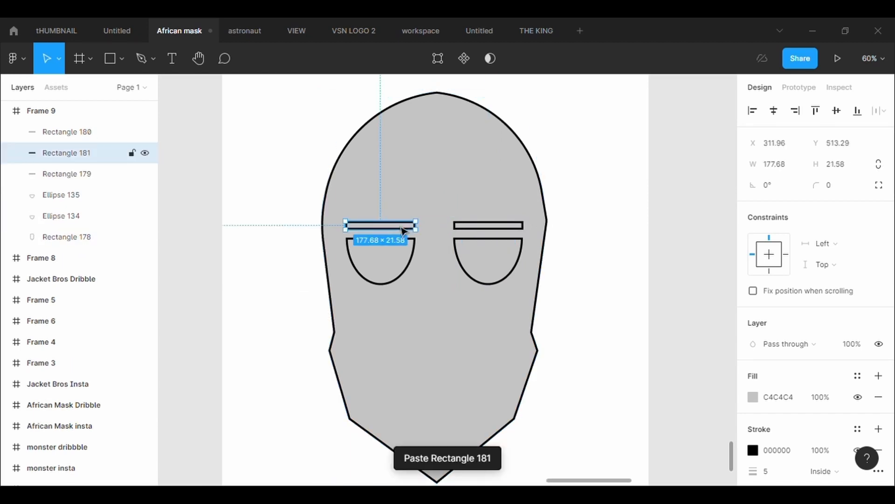
drag(399, 226, 405, 217)
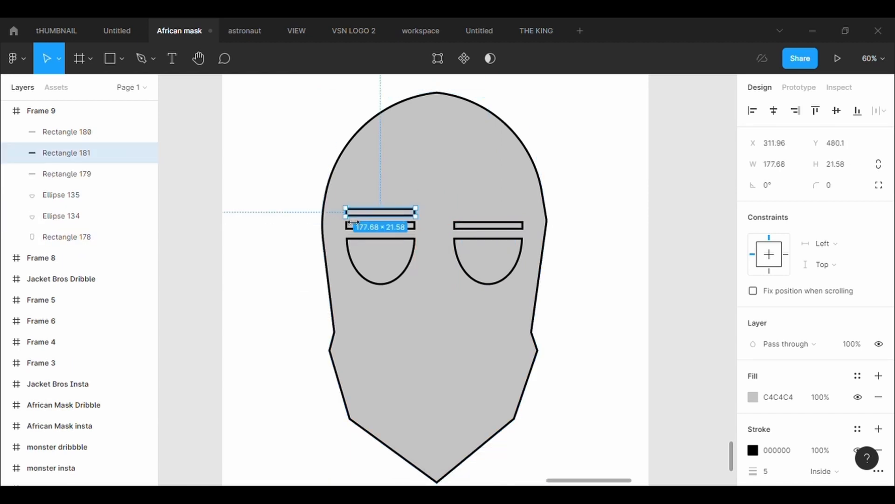
drag(347, 218, 481, 223)
key(ctrl+c)
key(ctrl+v)
click(481, 353)
Draw an open pen path around the left eye and its bars, about 226 × 352, from the outer brow to beneath the eye
click(142, 60)
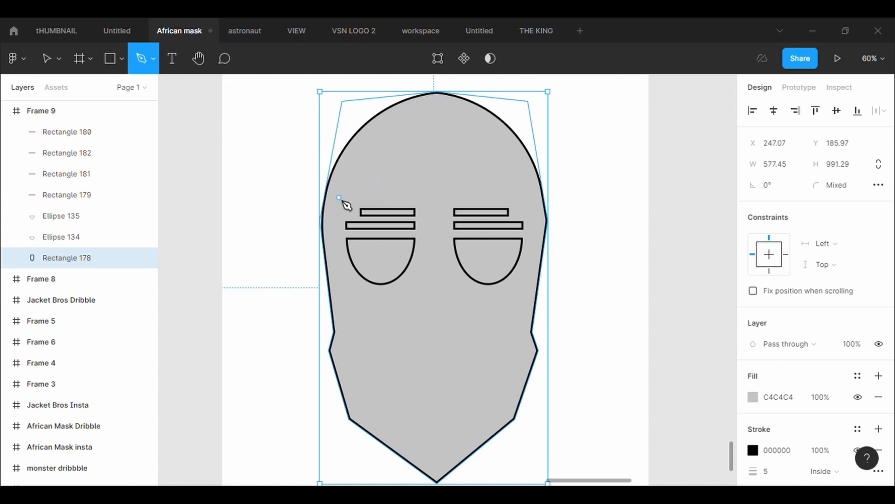
click(339, 197)
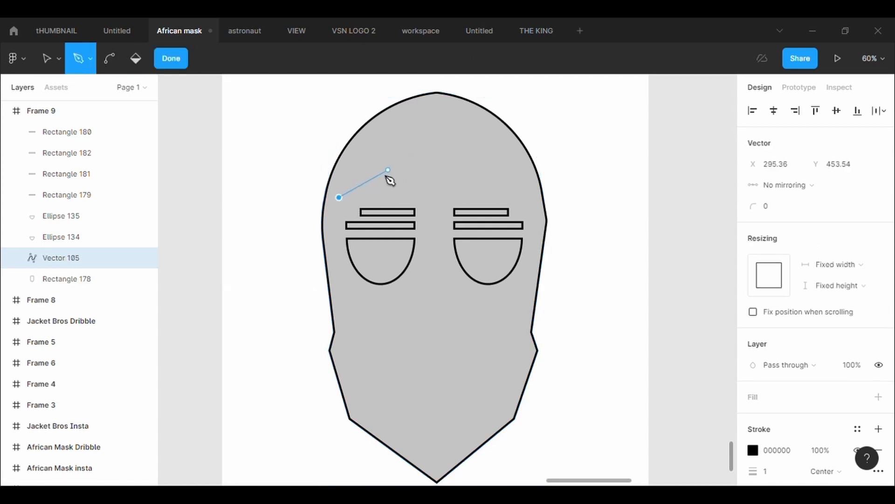
click(362, 174)
click(401, 168)
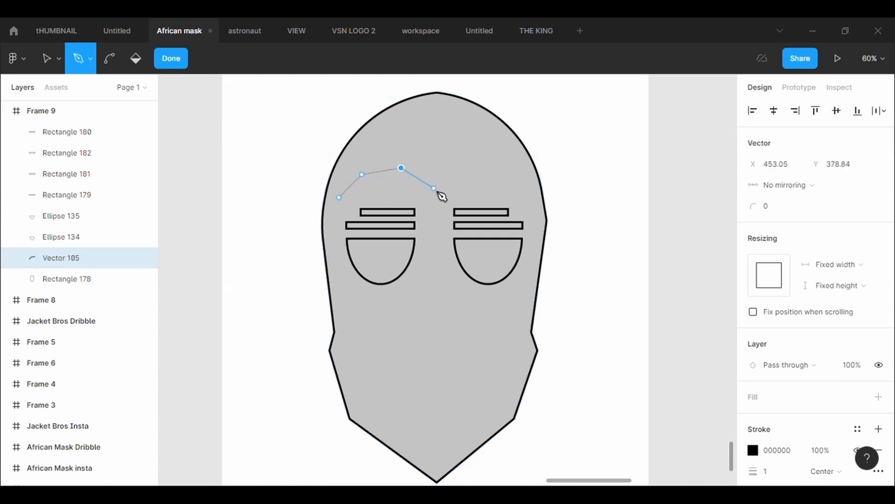
click(435, 189)
key(ctrl+z)
click(423, 189)
click(428, 239)
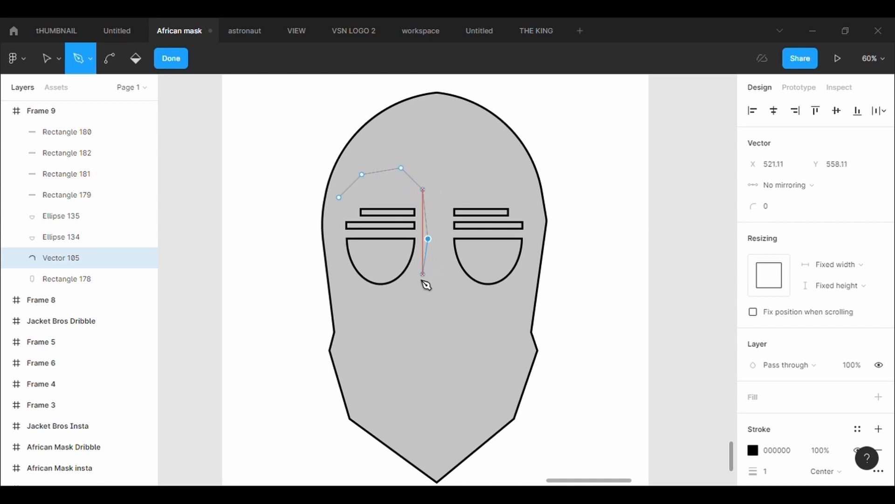
click(357, 300)
key(Escape)
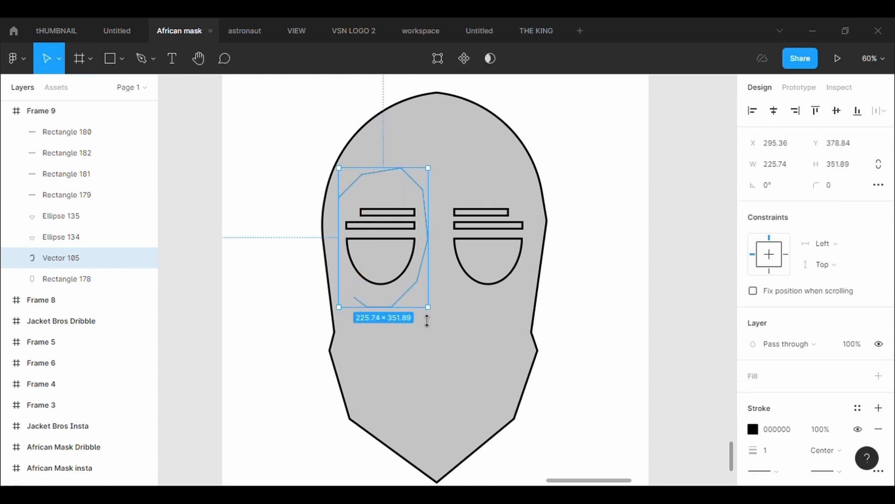
Give the path around the left eye a stroke of 5, a corner radius of 500 and rounded end caps
text(5)
key(Return)
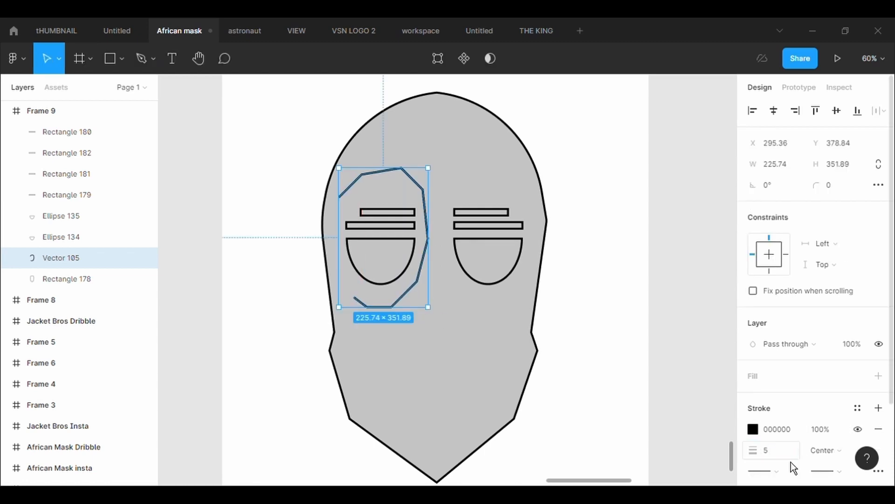
text(500)
key(Return)
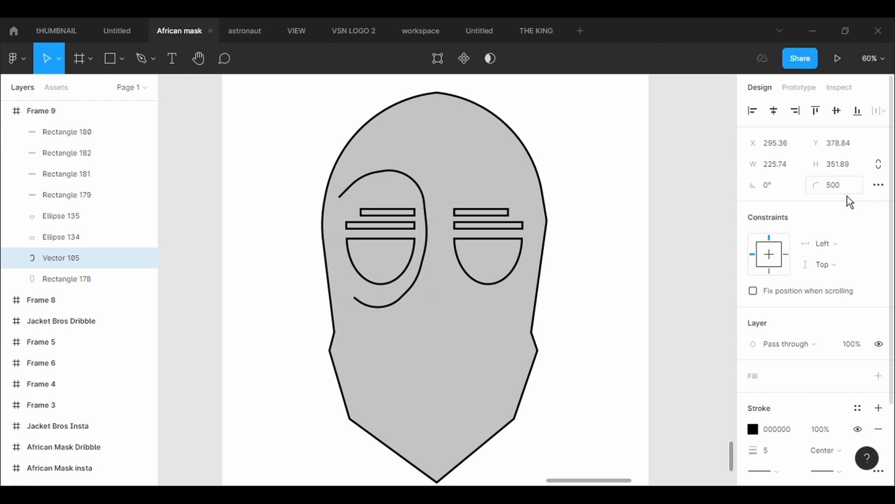
scroll(814, 281, down, 1)
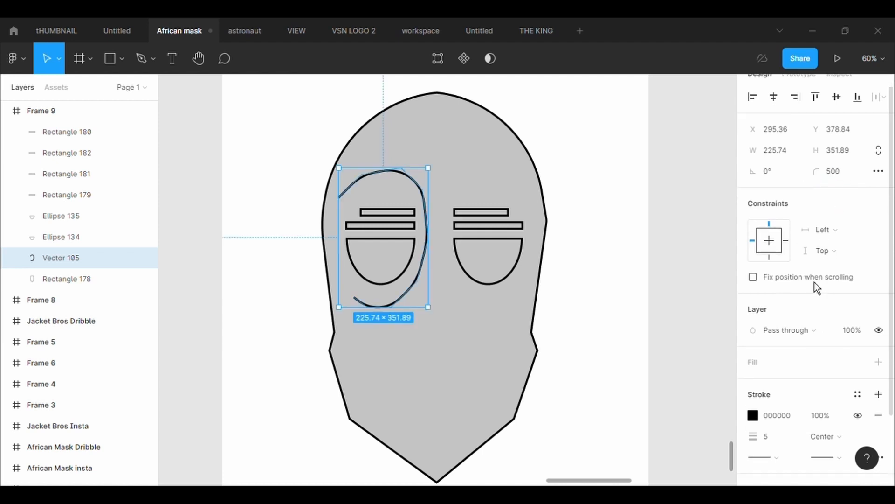
click(788, 458)
click(793, 449)
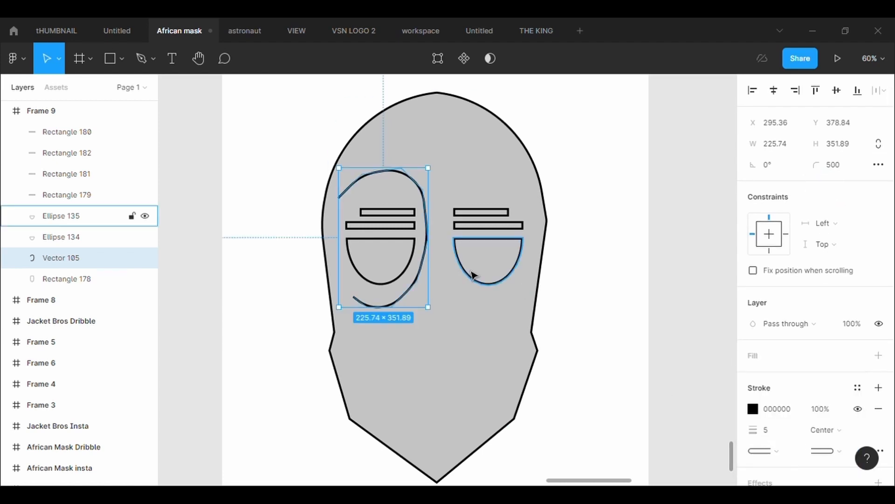
Duplicate the left eye's curved outline, mirror it horizontally and position the copy symmetrically around the right eye
key(ctrl+c)
key(ctrl+v)
key(shift+h)
key(shift+Right)
key(shift+Right)
key(shift+Right)
key(shift+Right)
key(shift+Right)
key(shift+Right)
key(shift+Right)
key(shift+Right)
key(shift+Right)
key(shift+Right)
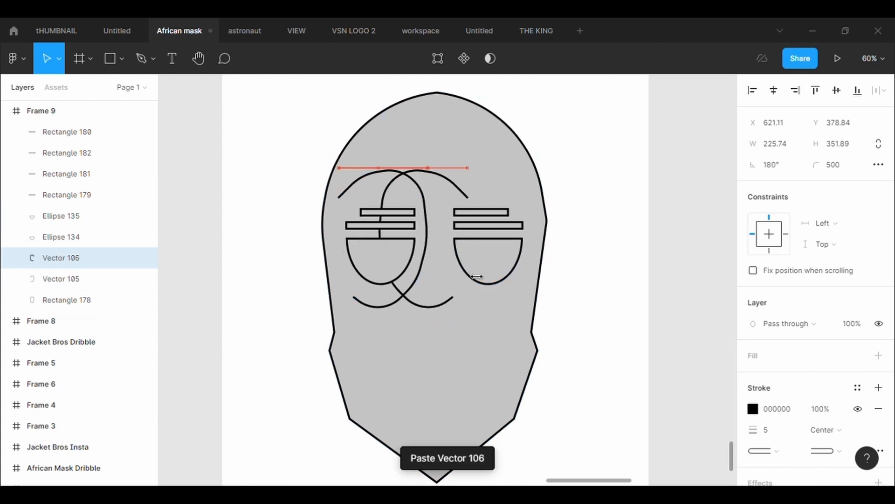
key(shift+Right)
key(shift+Right)
key(shift+Right)
key(shift+Right)
key(shift+Right)
key(shift+Right)
key(shift+Right)
key(shift+Right)
key(shift+Right)
key(shift+Right)
key(shift+Right)
key(shift+Right)
key(shift+Right)
key(shift+Right)
key(shift+Right)
key(shift+Right)
key(shift+Right)
key(shift+Right)
key(shift+Right)
key(shift+Right)
key(shift+Down)
key(shift+Down)
key(shift+Down)
key(shift+Down)
key(shift+Down)
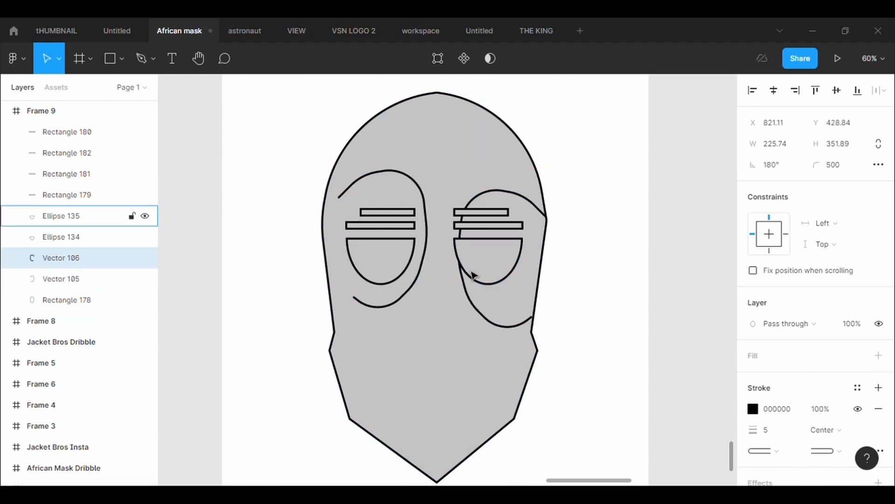
key(shift+Left)
key(shift+Left)
key(shift+Left)
key(shift+Left)
key(shift+Left)
key(shift+Up)
key(shift+Up)
key(shift+Up)
key(shift+Up)
key(shift+Up)
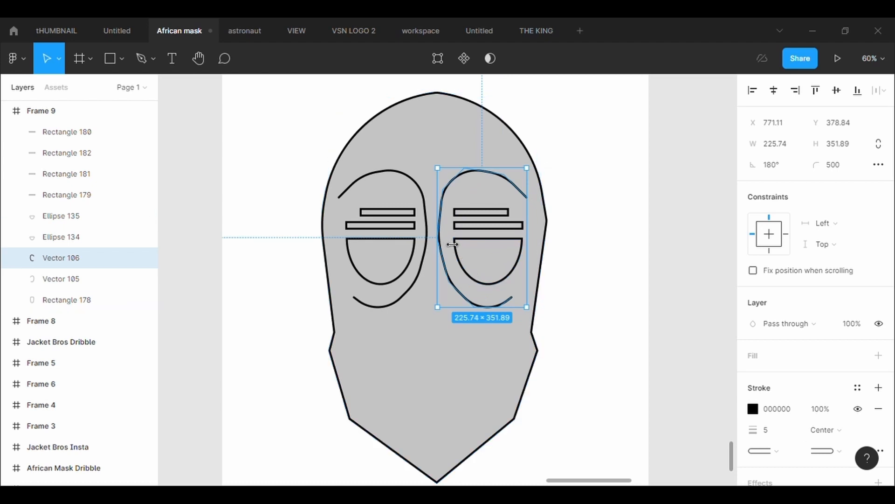
drag(454, 251, 454, 249)
Scale the whole mask down proportionally to about 490 × 842, centre it in the frame and undo the surplus changes
click(442, 399)
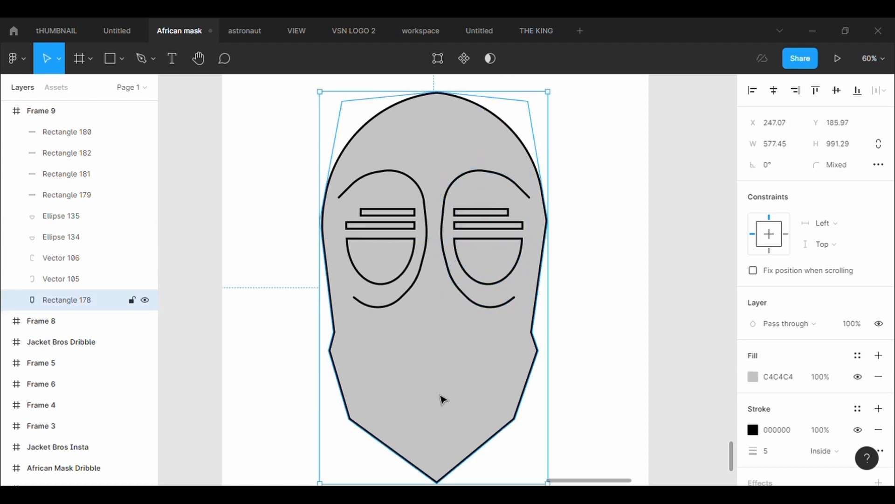
double_click(431, 406)
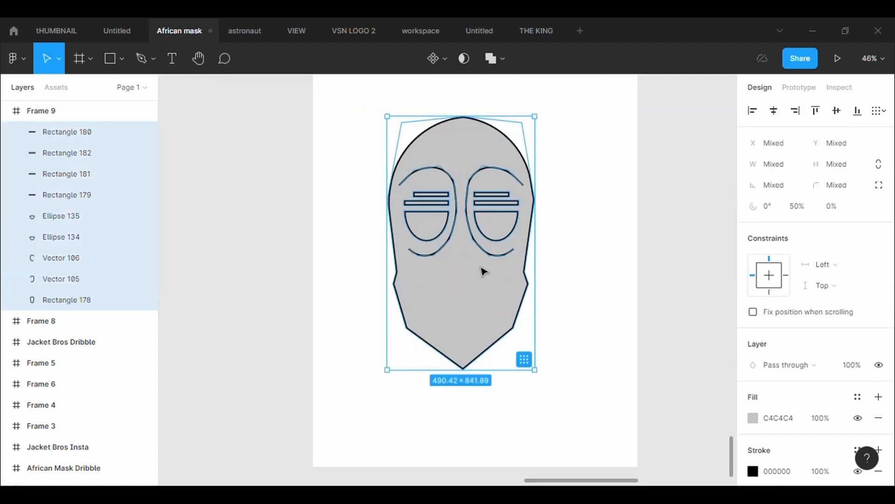
key(ctrl+z)
key(ctrl+z)
key(ctrl+z)
key(ctrl+z)
key(ctrl+z)
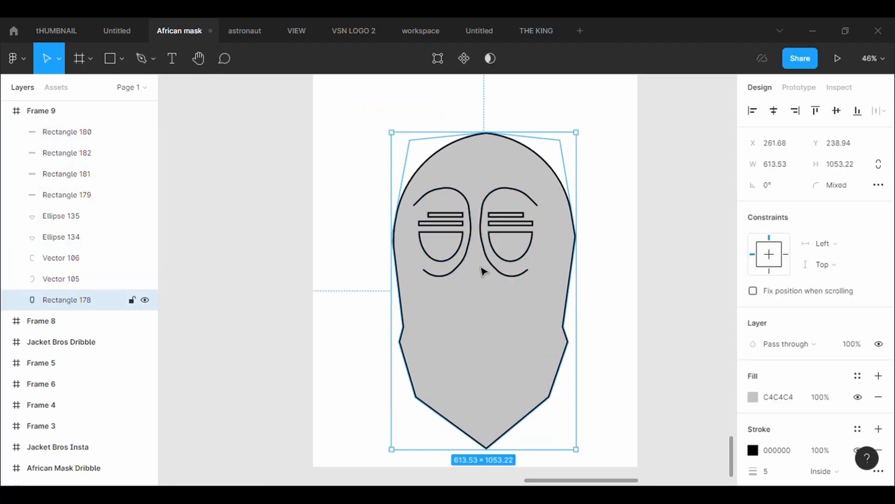
key(ctrl+z)
key(ctrl+z)
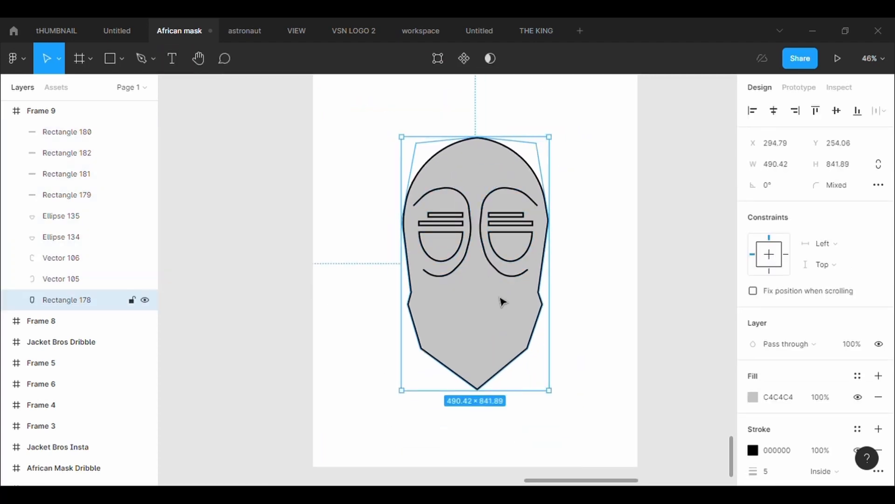
Draw a closed four-sided pen shape about 93 × 67 along the lower-left edge of the mask's chin
click(587, 353)
click(145, 60)
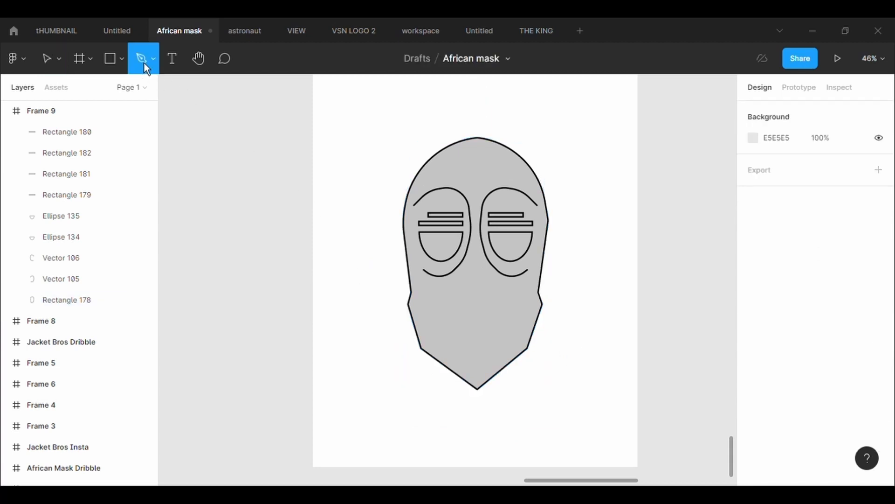
scroll(514, 316, up, 5)
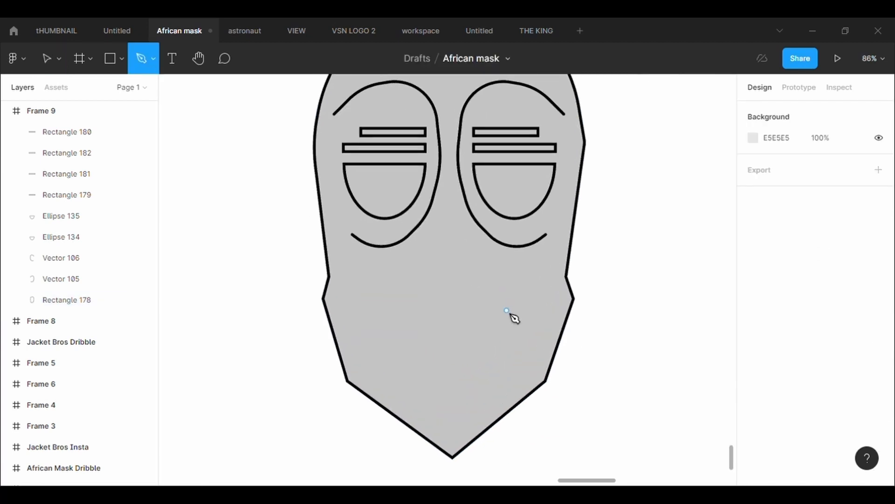
click(358, 389)
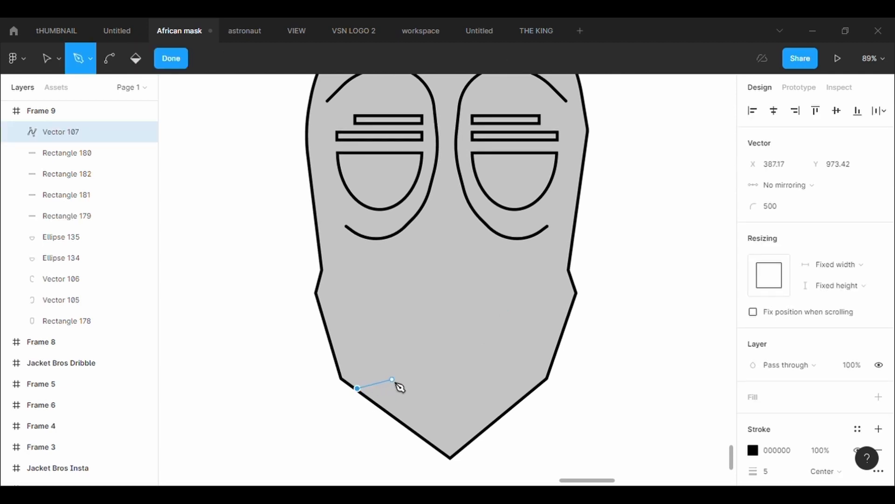
mouse_move(411, 411)
mouse_down()
mouse_move(415, 420)
mouse_move(402, 424)
mouse_up()
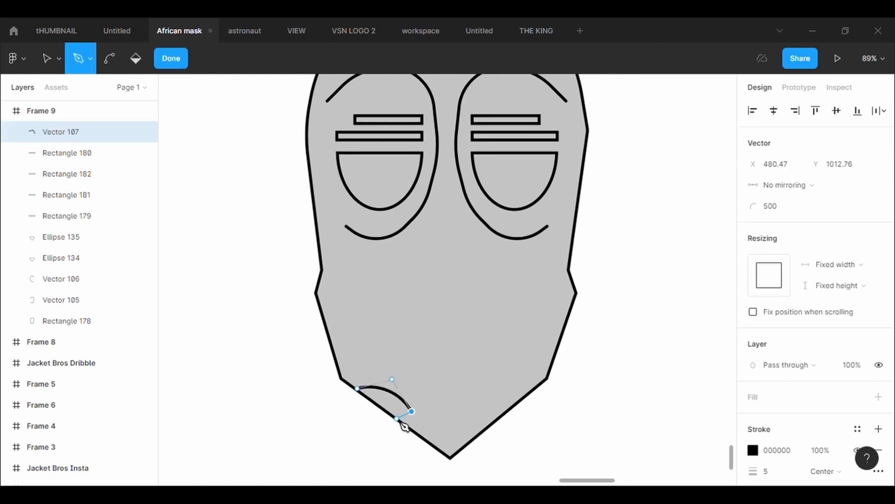
click(398, 419)
click(358, 390)
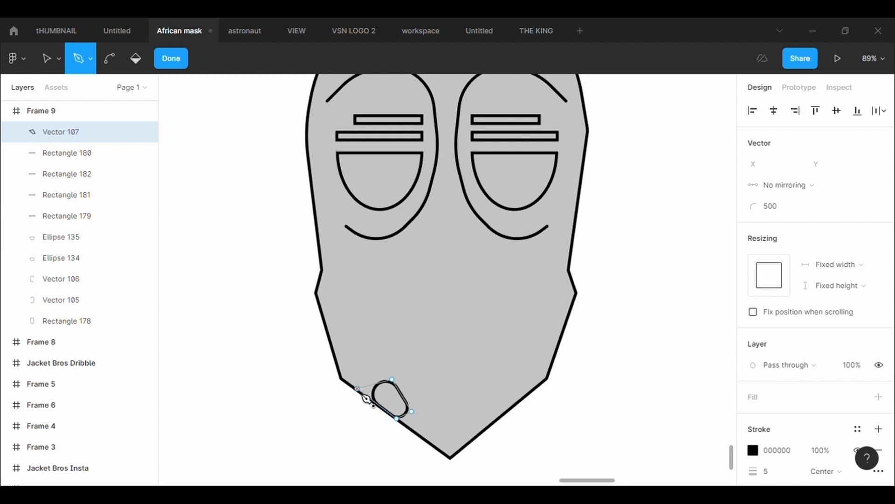
key(Escape)
Set the four-sided chin shape's corner radius to 0 and leave that shape selected
click(838, 191)
key(Return)
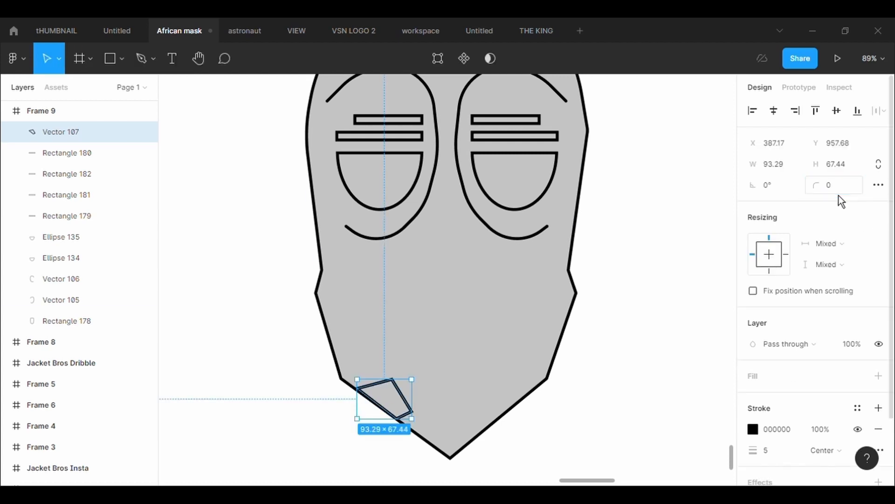
click(513, 259)
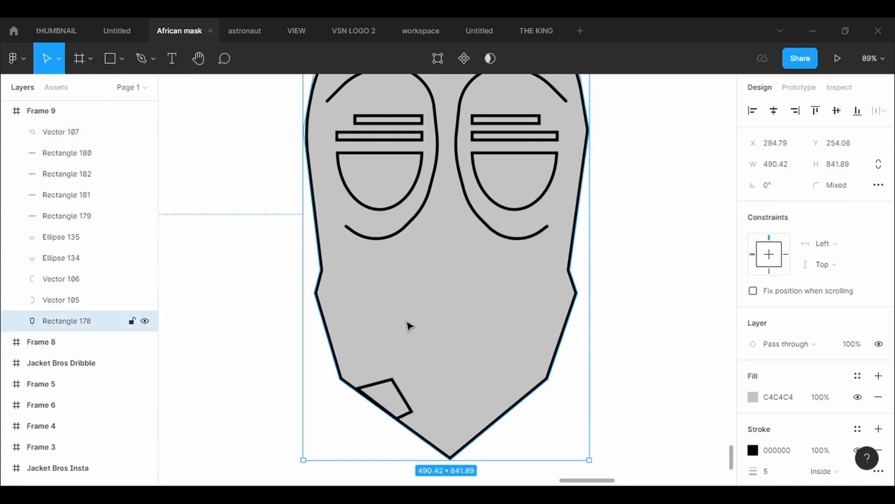
scroll(409, 326, down, 1)
click(398, 382)
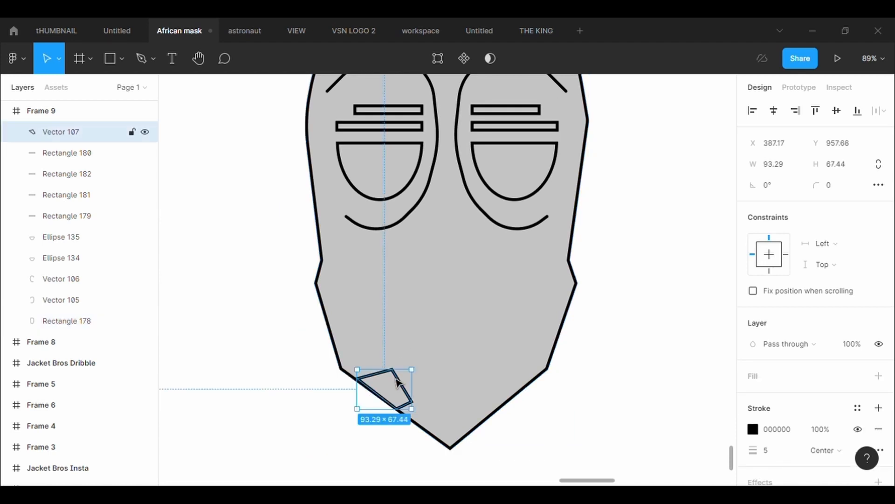
Duplicate the left four-sided chin shape, mirror the copy horizontally and place it along the chin's lower-right edge
key(ctrl+c)
key(ctrl+v)
key(shift+h)
drag(397, 383, 506, 400)
click(590, 424)
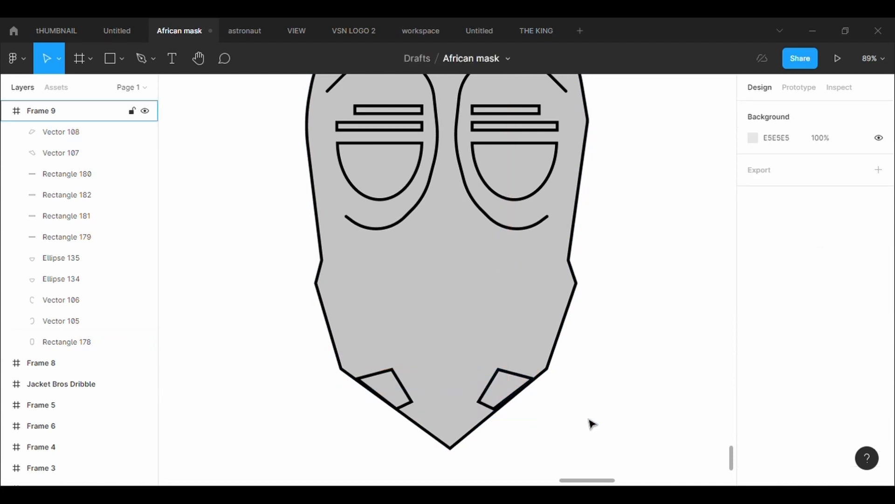
Edit the left chin shape's points so its outer corner sits on the mask outline, making it about 95 wide
scroll(591, 424, up, 4)
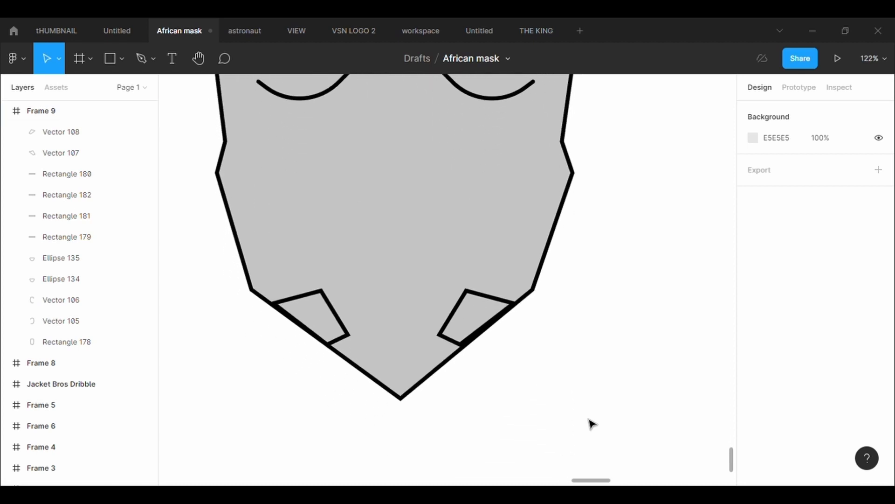
click(491, 312)
click(469, 312)
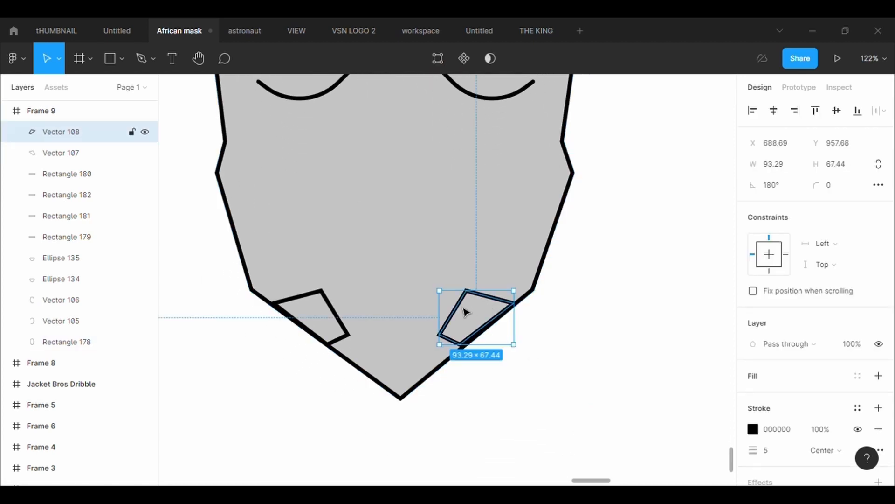
click(339, 322)
click(448, 59)
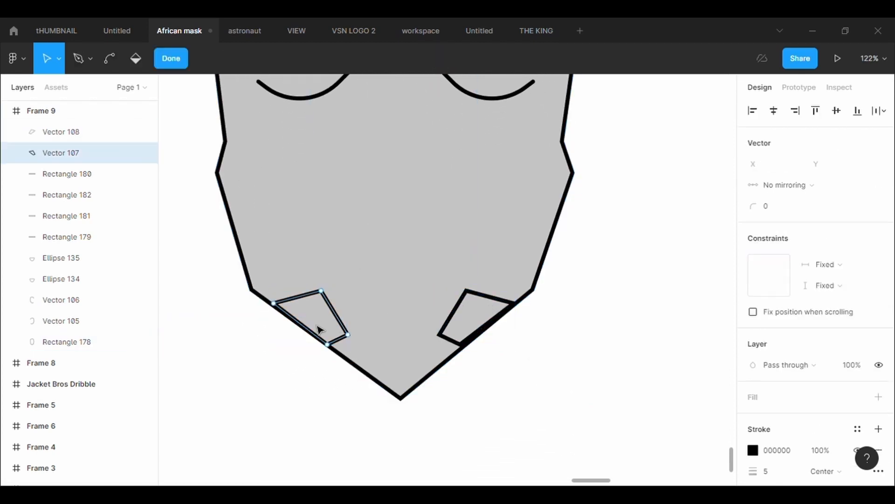
drag(274, 303, 276, 308)
click(487, 397)
click(490, 397)
click(490, 397)
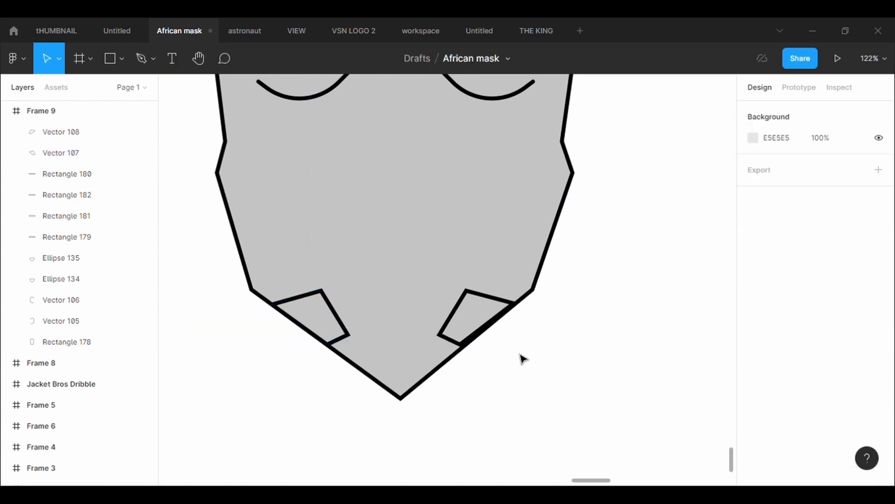
Move the two lower corners of the right chin shape so its long side follows the mask's edge
click(491, 302)
key(Return)
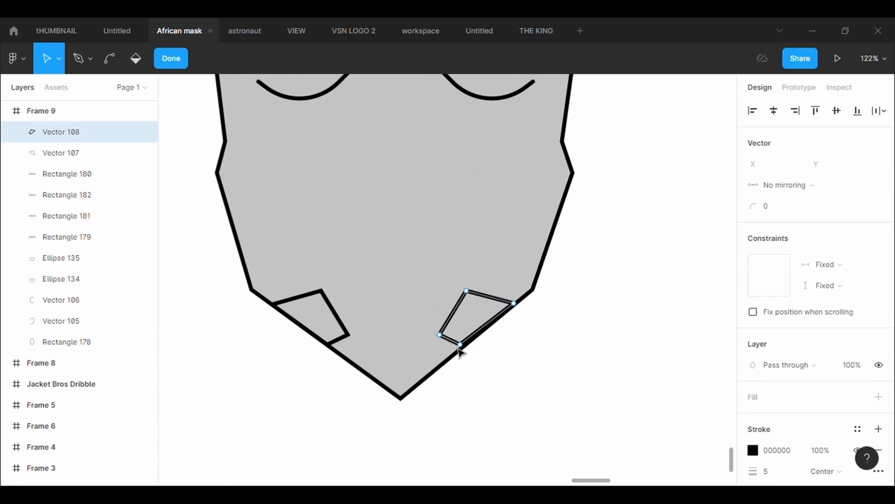
mouse_move(461, 344)
mouse_down()
mouse_move(469, 350)
mouse_move(445, 336)
mouse_up()
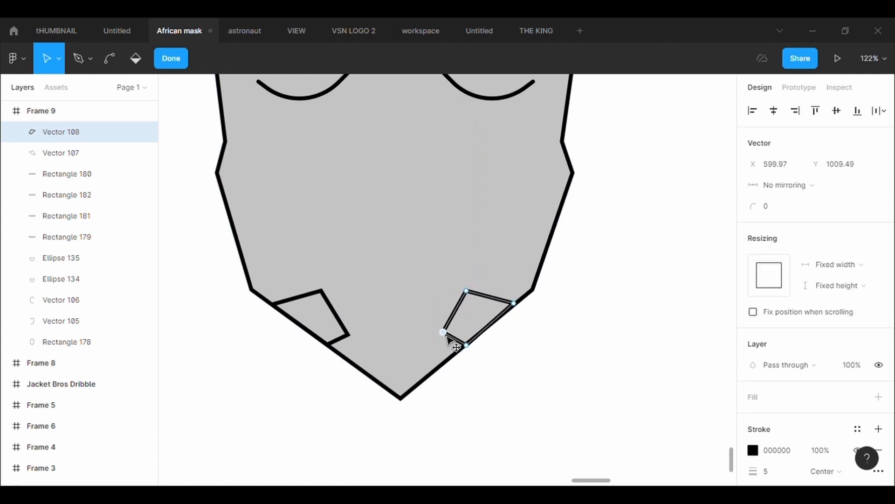
click(531, 375)
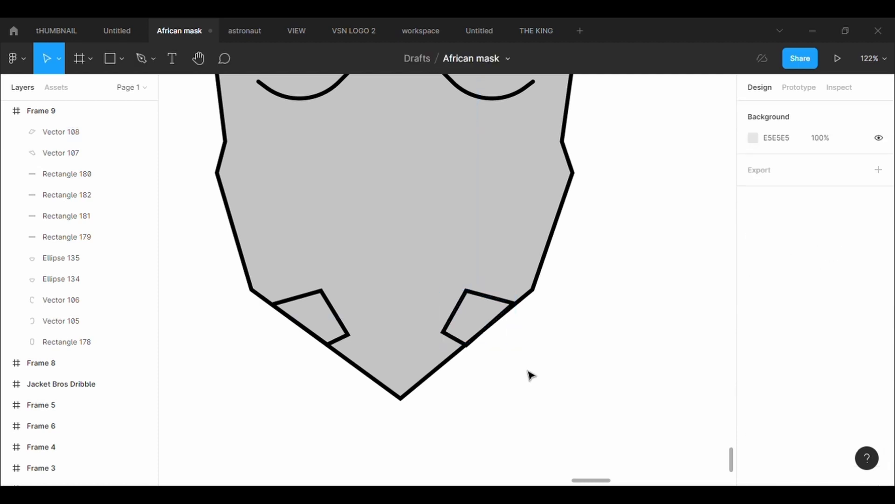
Bend the upper and inner sides of the left chin shape inward into concave curves
click(65, 152)
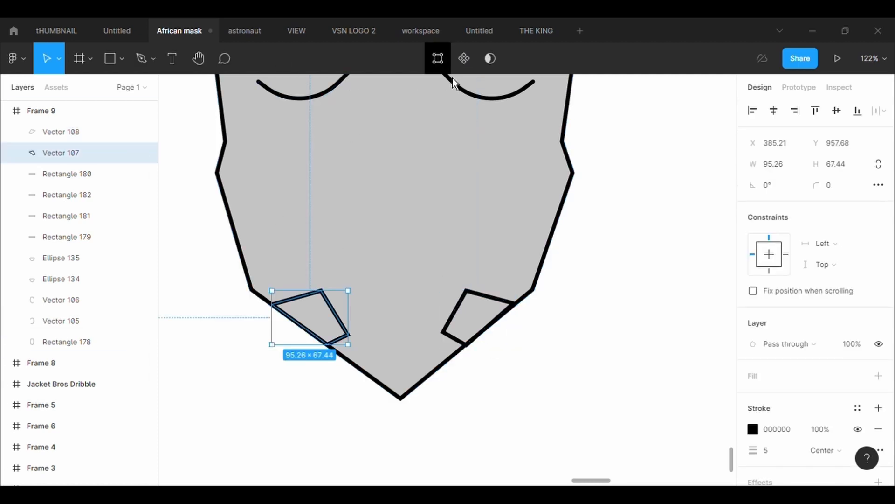
click(436, 58)
click(109, 58)
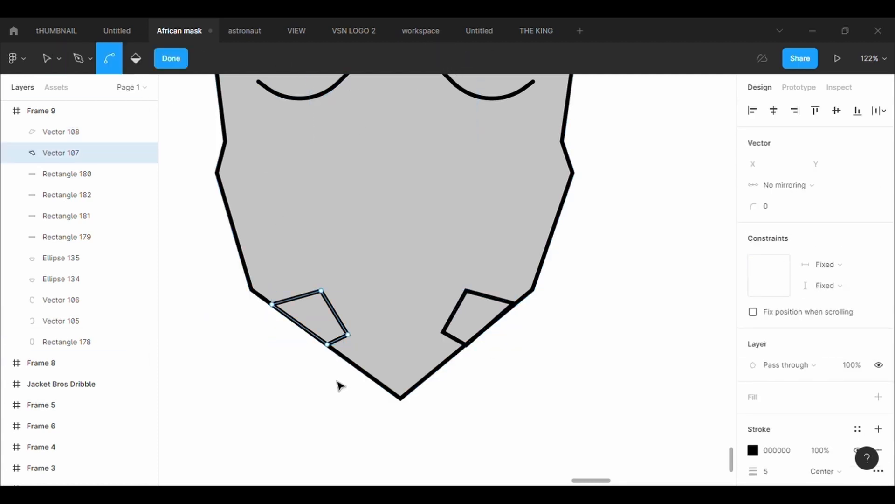
drag(298, 297, 333, 321)
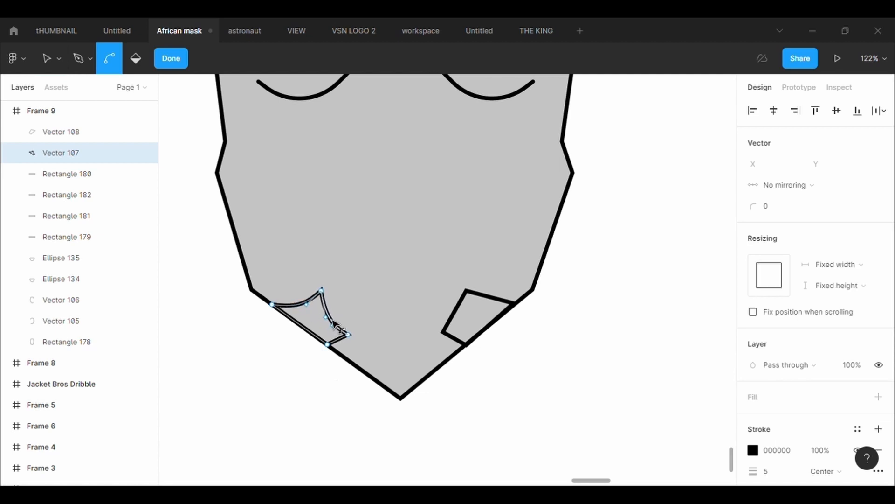
click(554, 362)
Bend the inner and upper sides of the right chin shape inward to match the left one
click(468, 318)
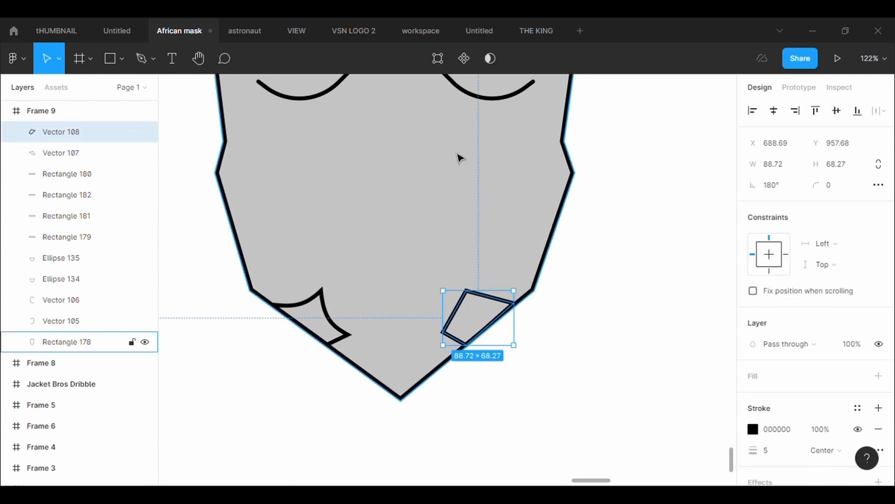
key(Return)
click(110, 59)
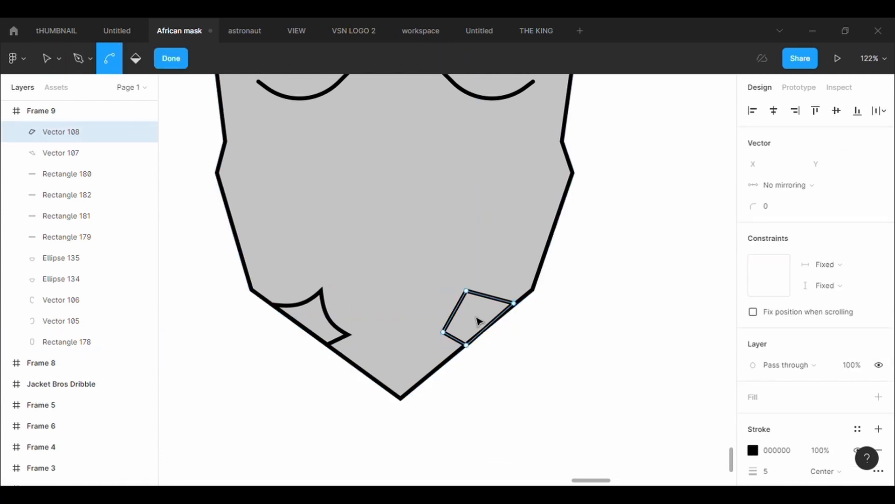
drag(460, 318, 492, 307)
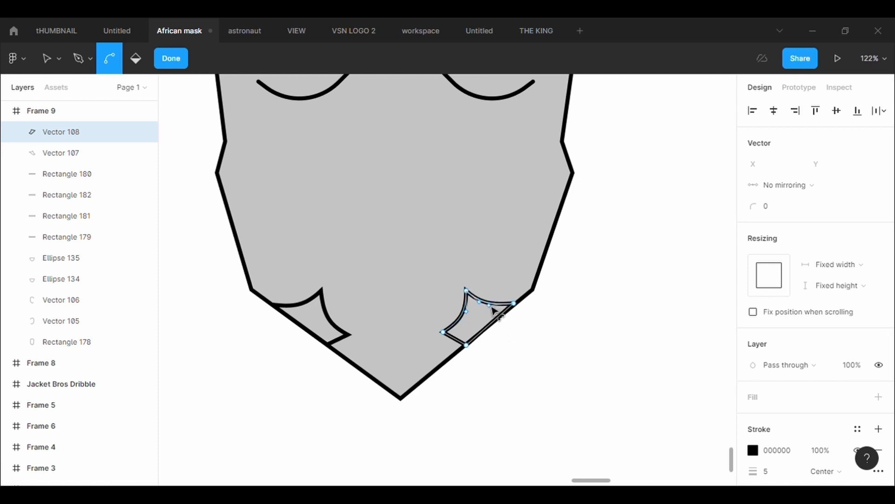
key(Escape)
key(Escape)
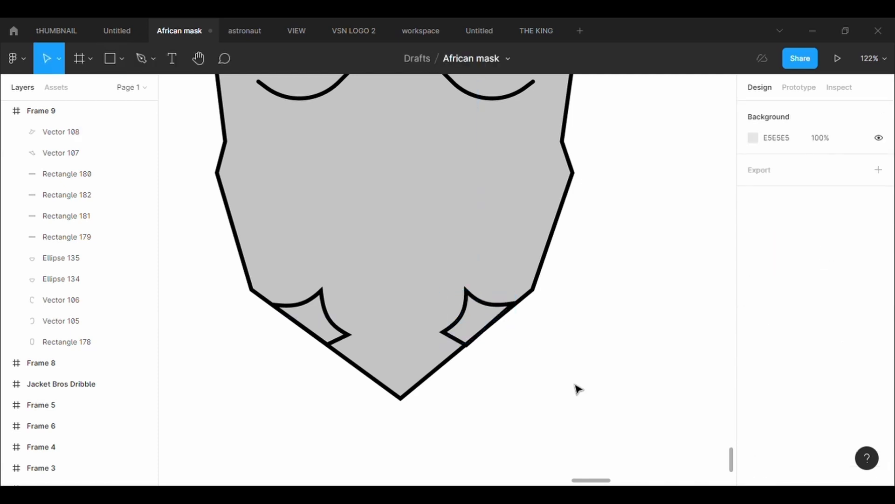
Fine-tune the right chin shape's lower and outer corners onto the mask outline, making it about 88 × 69
scroll(578, 388, down, 5)
scroll(579, 389, up, 4)
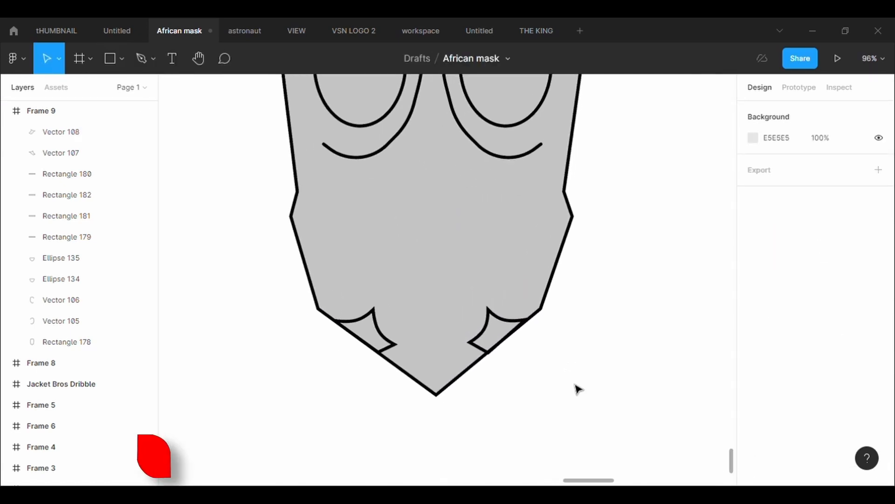
click(490, 351)
click(438, 59)
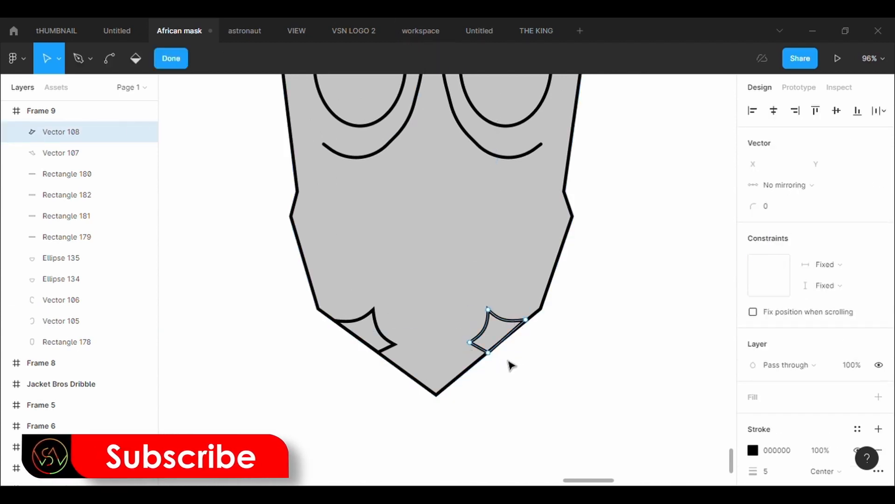
scroll(495, 363, up, 4)
drag(484, 349, 485, 355)
drag(561, 282, 566, 294)
key(Escape)
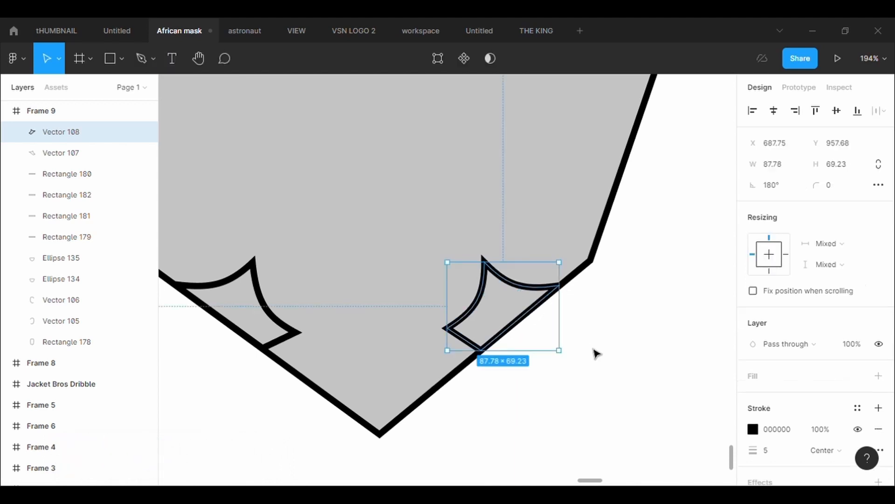
key(Escape)
Draw a closed five-sided pen shape about 173 × 140 on the left cheek, following the mask's side notch
scroll(595, 352, down, 4)
scroll(593, 349, down, 1)
scroll(593, 349, up, 1)
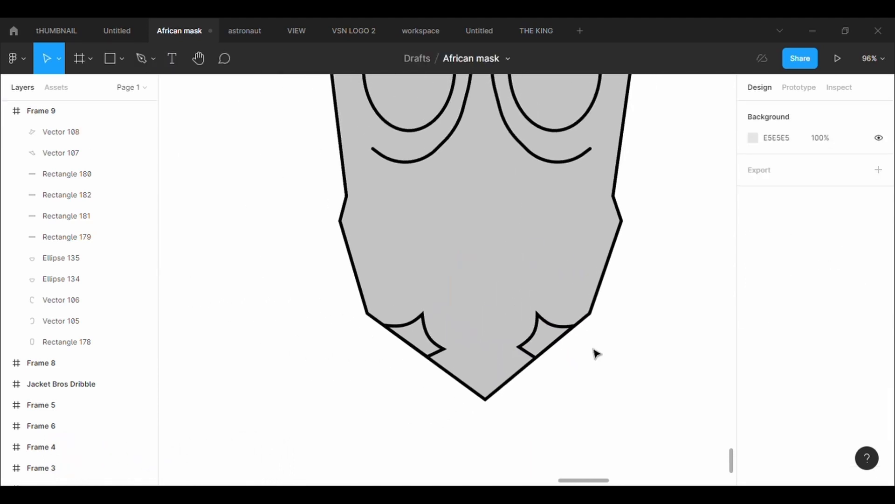
scroll(596, 353, up, 2)
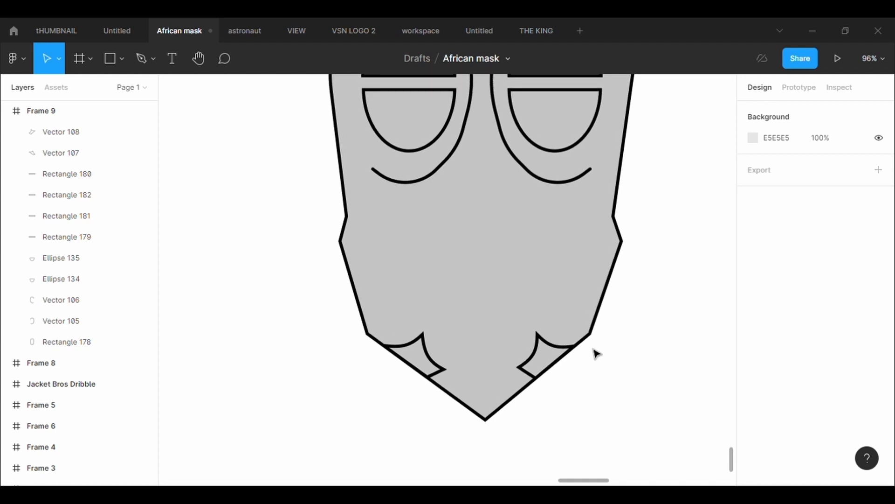
key(p)
scroll(420, 290, up, 3)
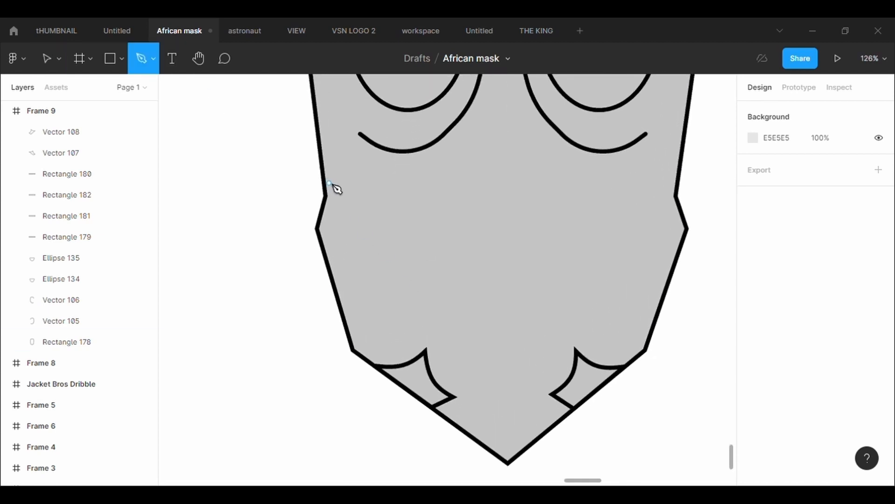
click(327, 197)
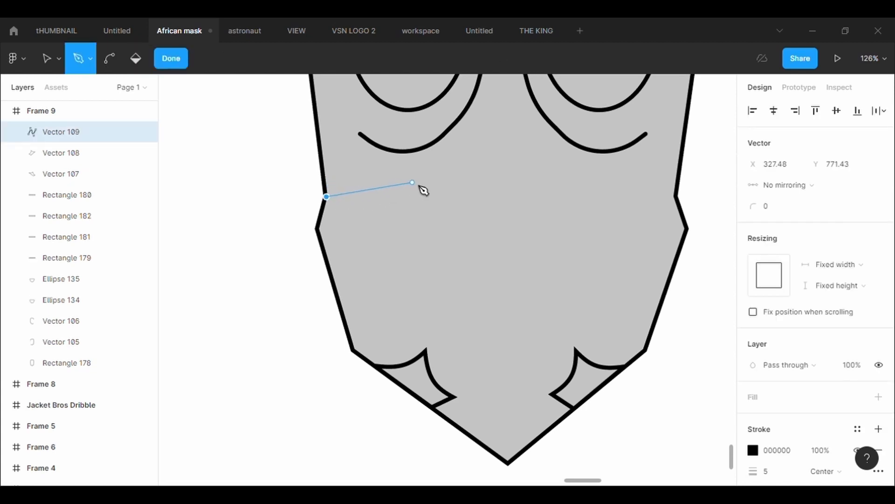
click(444, 191)
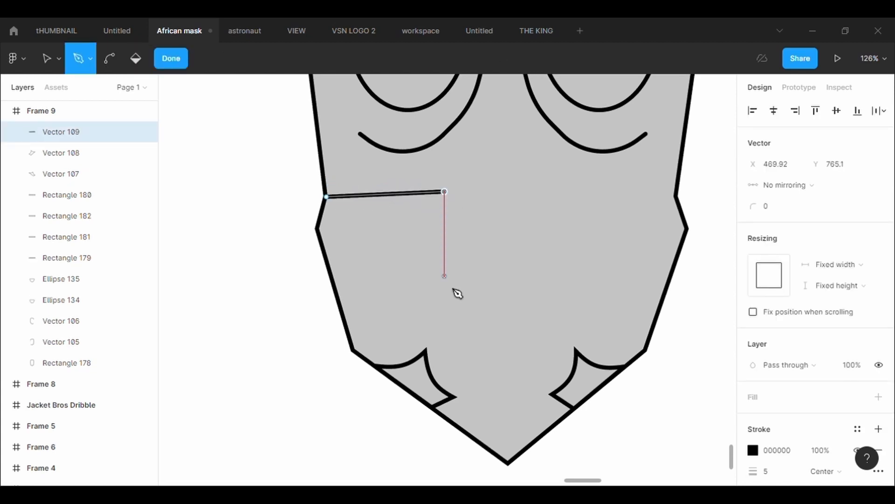
click(458, 308)
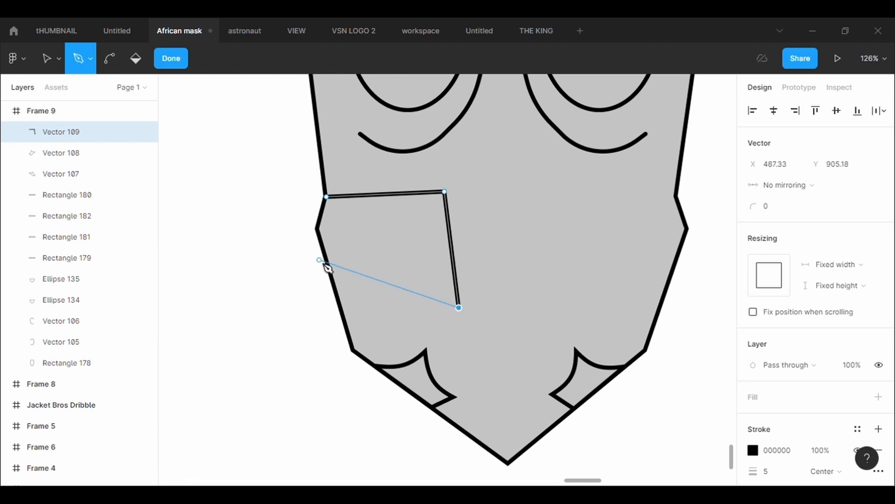
click(330, 273)
click(316, 230)
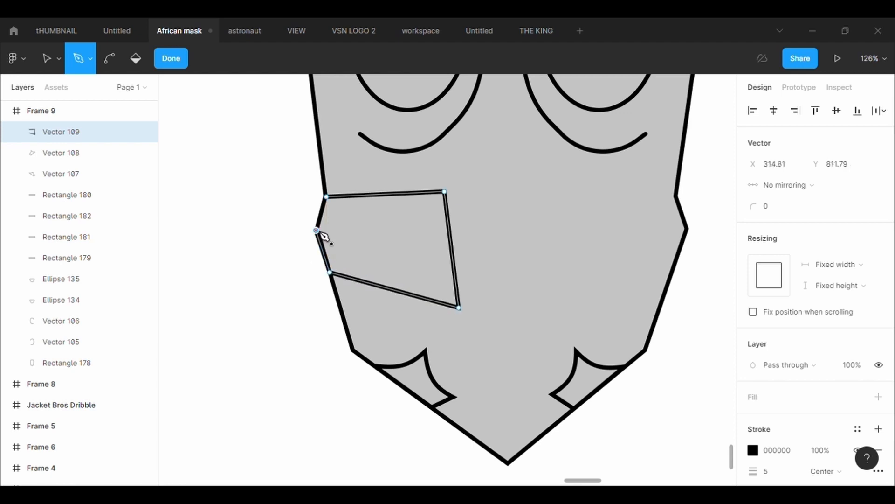
click(334, 206)
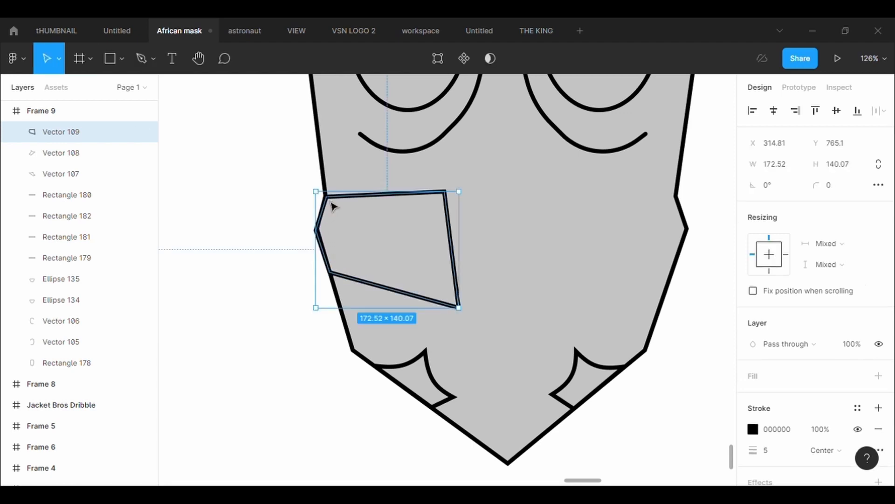
Duplicate the left cheek shape, mirror the copy horizontally and move it across to the right cheek
key(ctrl+c)
key(ctrl+v)
key(shift+h)
key(shift+Right)
key(shift+Right)
key(shift+Right)
key(shift+Right)
key(shift+Right)
key(shift+Right)
key(shift+Right)
key(shift+Right)
key(shift+Right)
key(shift+Right)
key(shift+Right)
key(shift+Right)
key(shift+Right)
key(shift+Right)
key(shift+Right)
key(shift+Right)
key(shift+Right)
key(shift+Right)
key(shift+Right)
key(shift+Right)
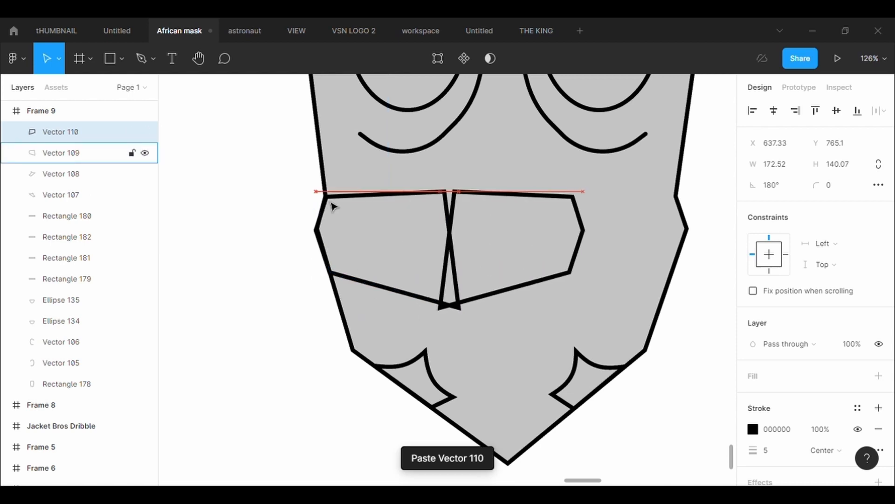
mouse_move(672, 227)
mouse_down()
mouse_move(653, 226)
mouse_move(655, 233)
mouse_up()
click(656, 234)
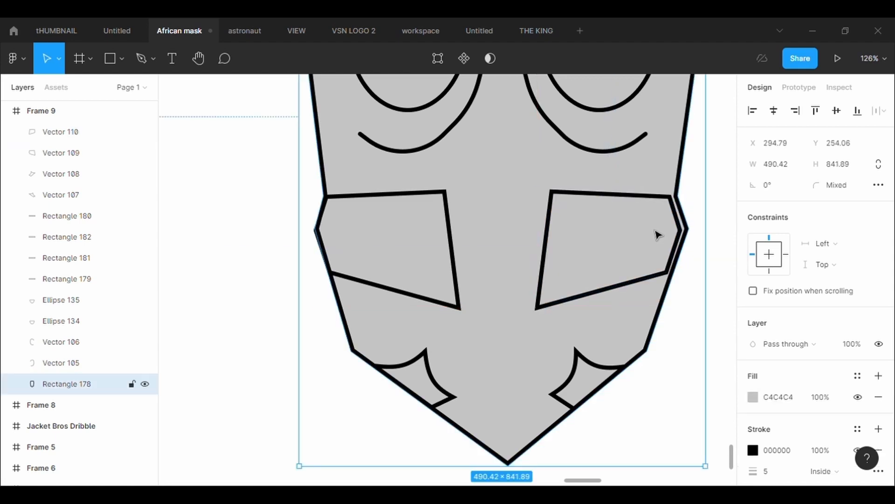
Shift the right cheek shape outward and fit its upper and middle outer corners to the mask's side notch
scroll(656, 234, up, 5)
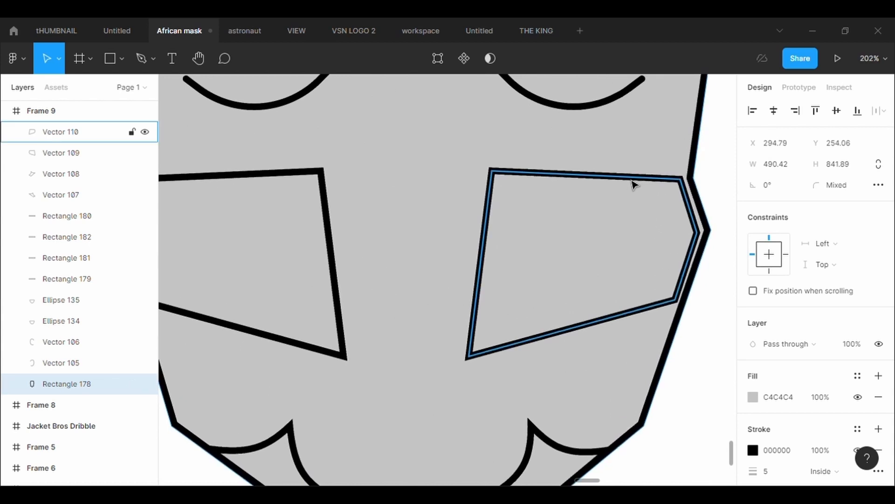
drag(634, 184, 635, 214)
key(Return)
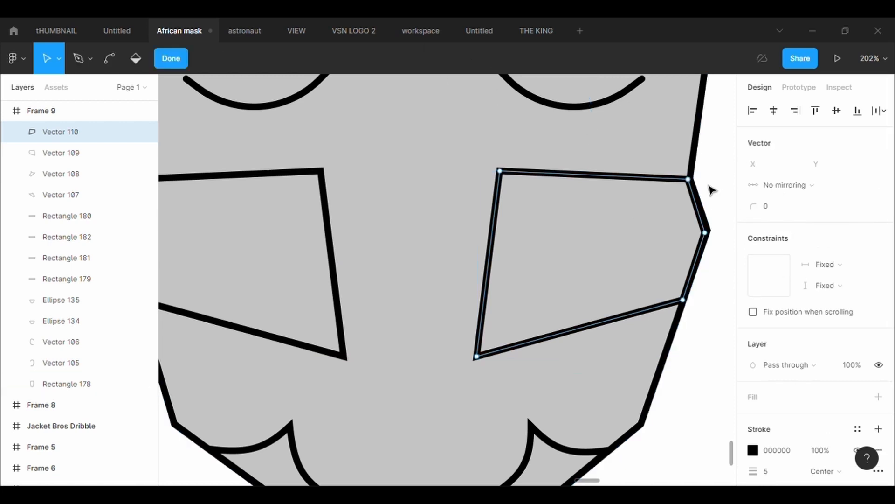
drag(689, 180, 692, 180)
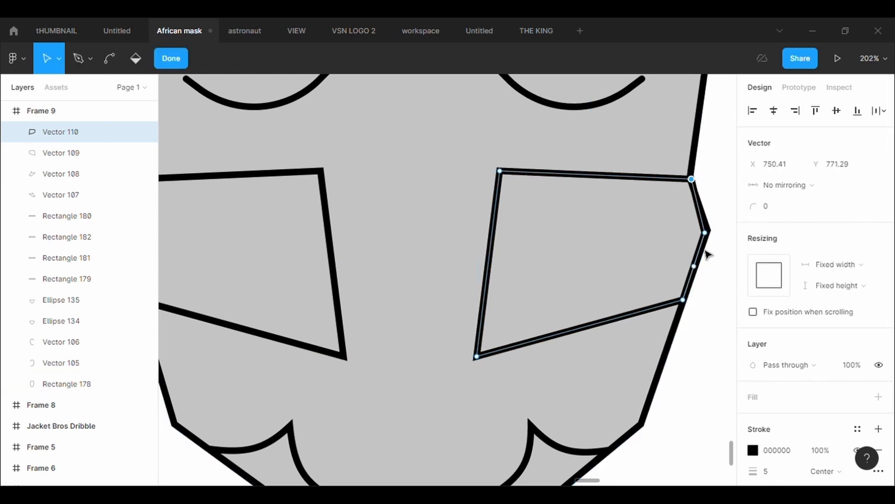
drag(705, 233, 712, 240)
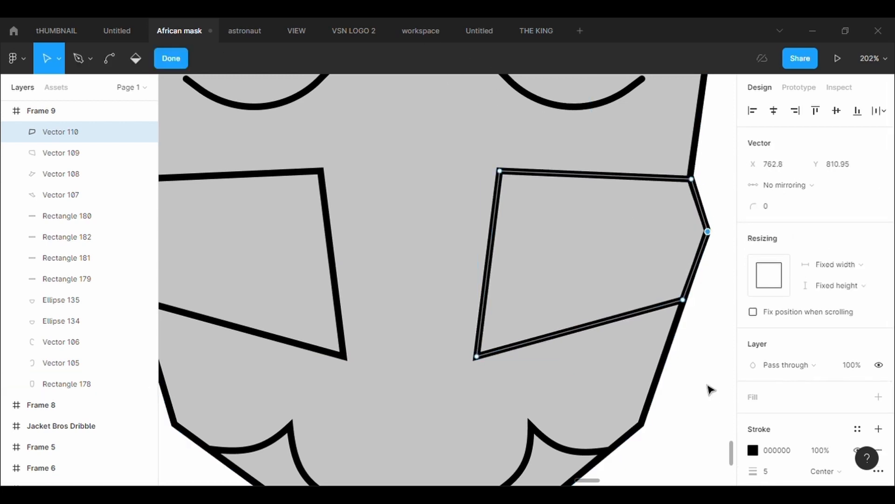
key(Escape)
scroll(710, 389, down, 5)
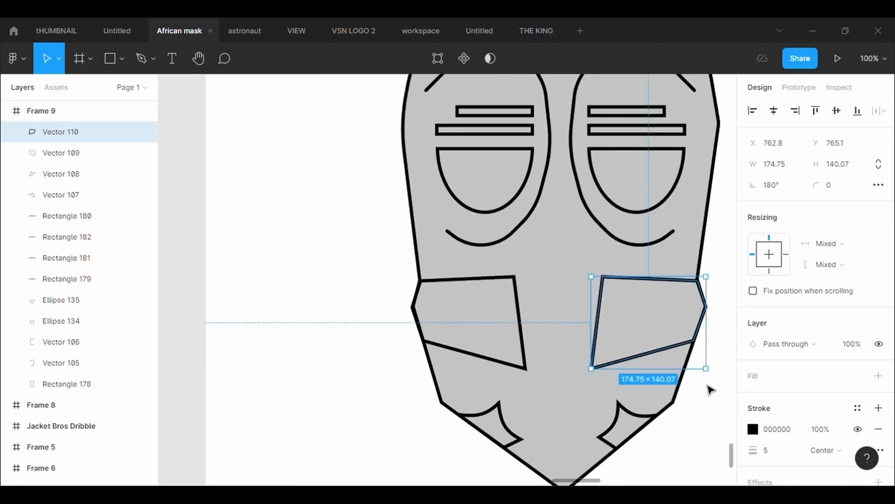
Pull the right cheek shape's inner bottom corner downward and shift its inner top corner outward
key(Return)
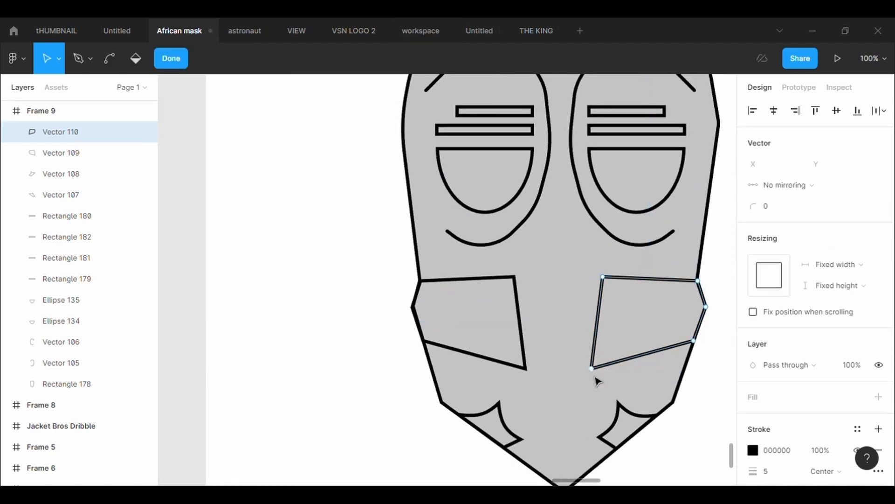
drag(593, 369, 590, 393)
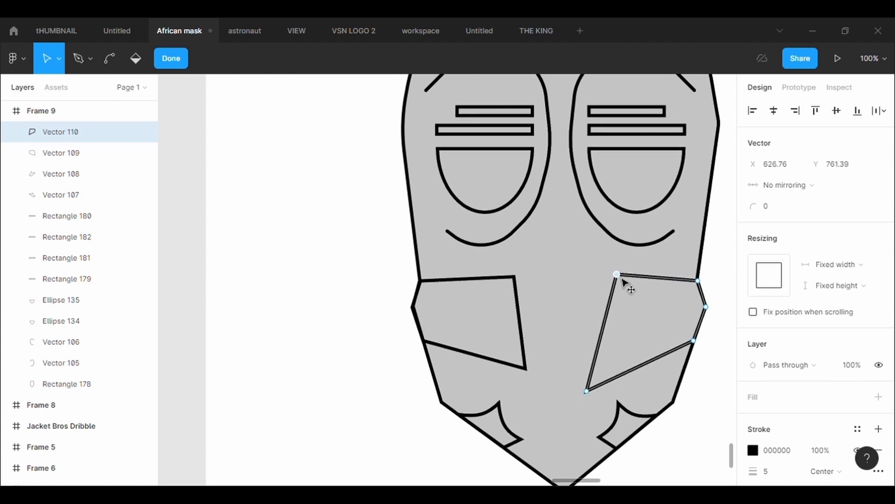
key(Escape)
Lower the left cheek shape's inner bottom corner and shift its inner top corner outward, making the shape about 181 × 173
click(511, 285)
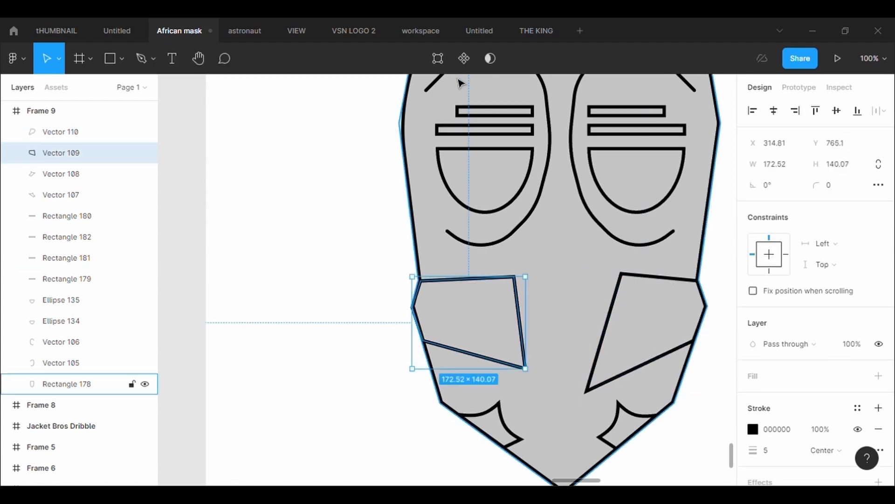
key(Return)
drag(530, 373, 531, 395)
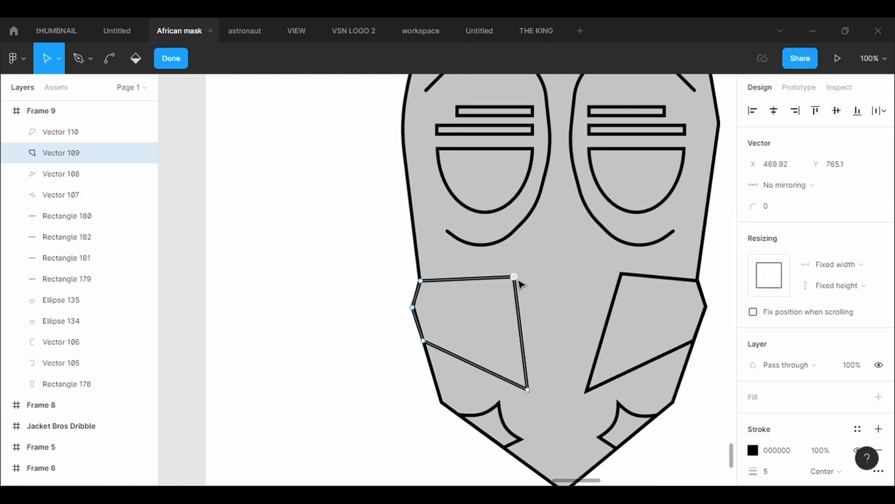
drag(521, 283, 513, 292)
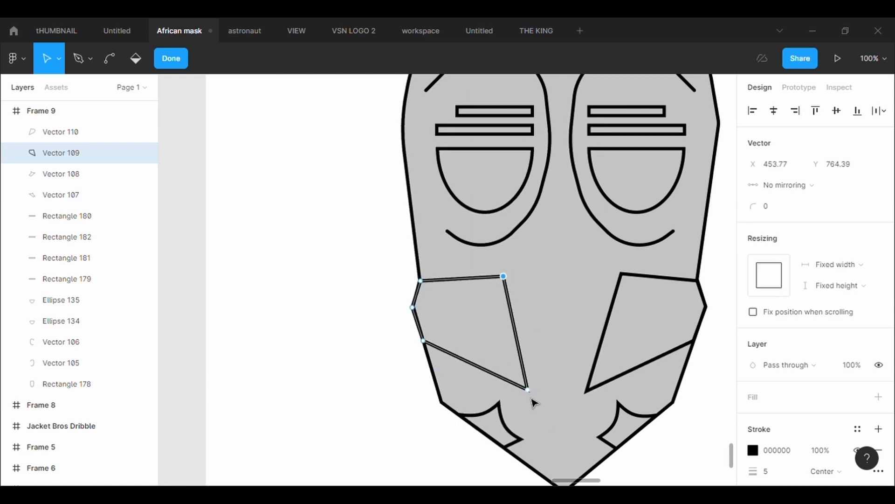
drag(528, 391, 535, 394)
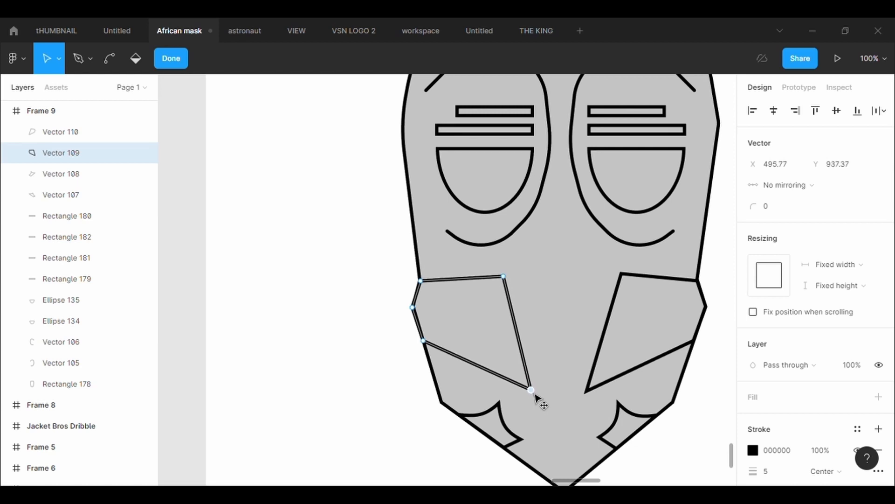
key(Escape)
click(573, 324)
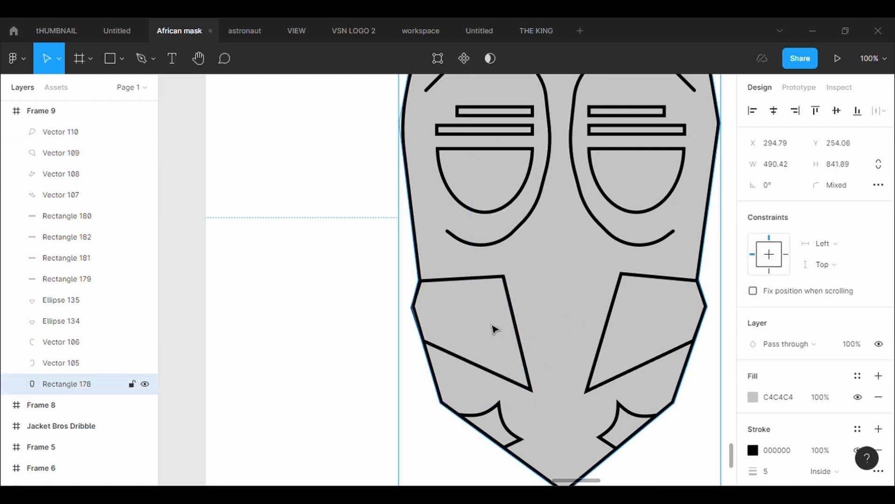
Bend the left cheek shape's top edge downward and its inner edge outward into concave curves
double_click(512, 318)
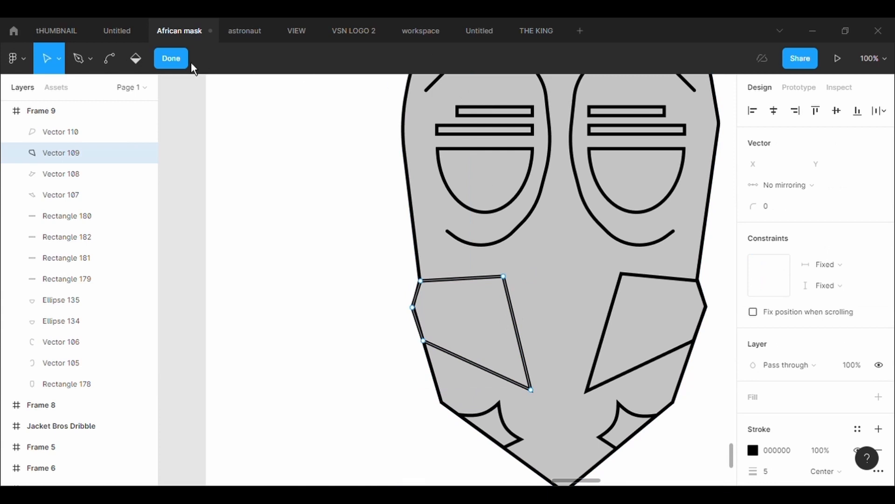
key(ctrl)
drag(466, 279, 466, 294)
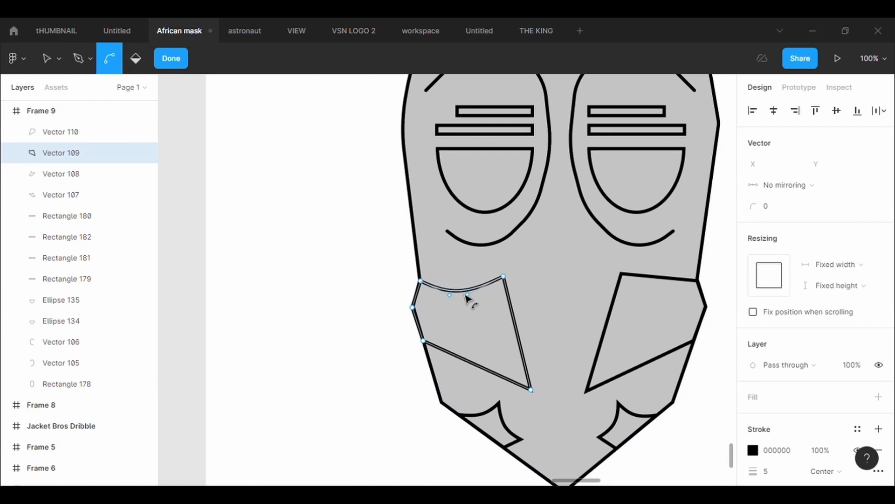
drag(517, 332, 495, 328)
key(Escape)
Replace the straight-edged right cheek shape with a horizontally mirrored copy of the curved left cheek shape, moved across to the right cheek
click(644, 273)
key(Delete)
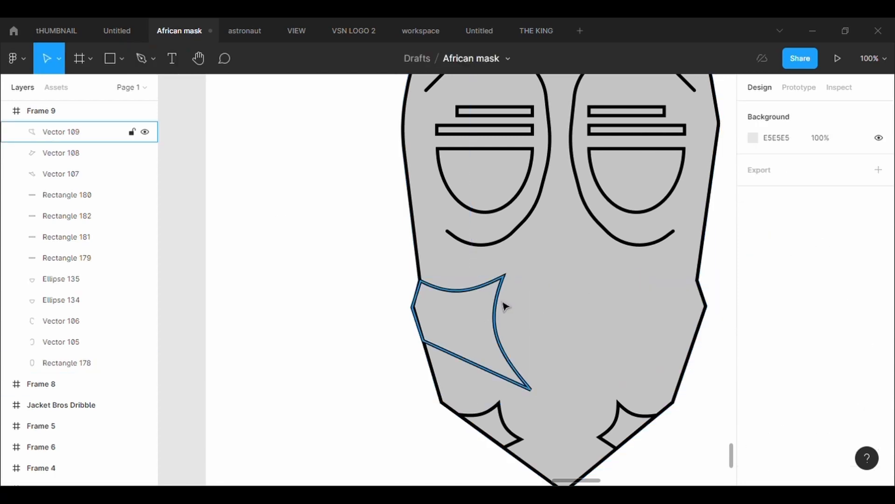
click(503, 303)
key(ctrl+c)
key(ctrl+v)
key(shift+h)
key(shift+Right)
key(shift+Right)
key(shift+Right)
key(shift+Right)
key(shift+Right)
key(shift+Right)
key(shift+Right)
key(shift+Right)
key(shift+Right)
key(shift+Right)
key(shift+Right)
key(shift+Right)
key(shift+Right)
key(shift+Right)
key(shift+Right)
key(shift+Right)
key(shift+Right)
key(shift+Right)
key(shift+Right)
key(shift+Right)
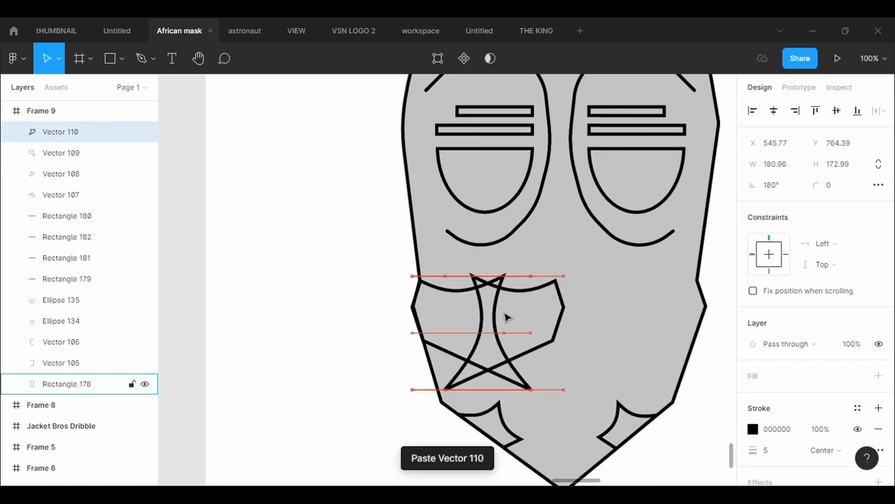
drag(680, 324, 697, 347)
Fit the mirrored right cheek shape's upper outer corner onto the mask outline at the side notch
scroll(681, 329, up, 2)
key(Return)
drag(704, 277, 702, 279)
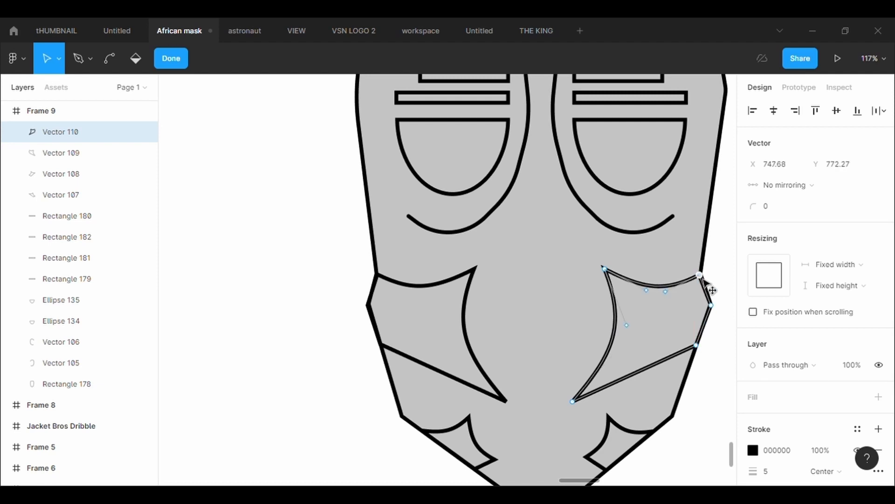
scroll(712, 281, up, 3)
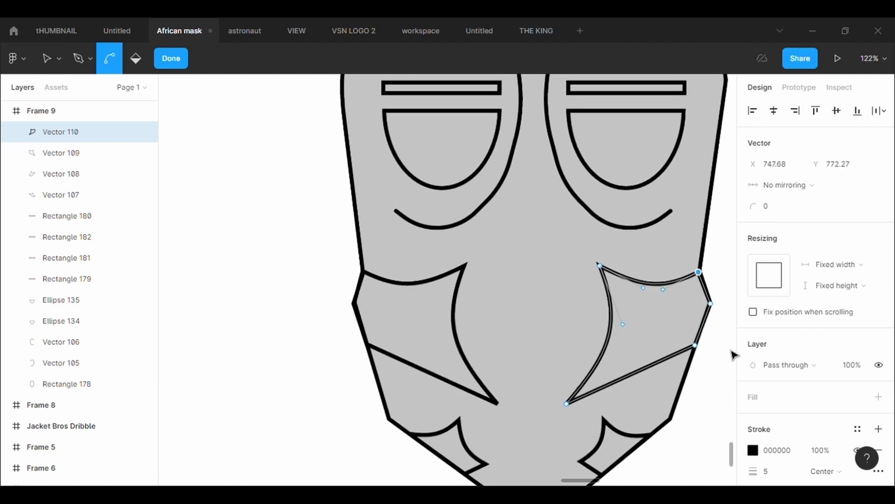
drag(702, 267, 709, 279)
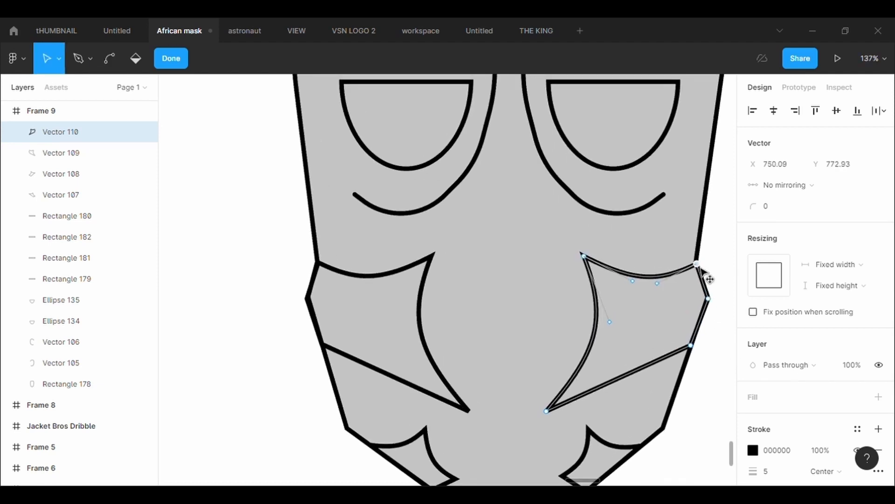
click(720, 352)
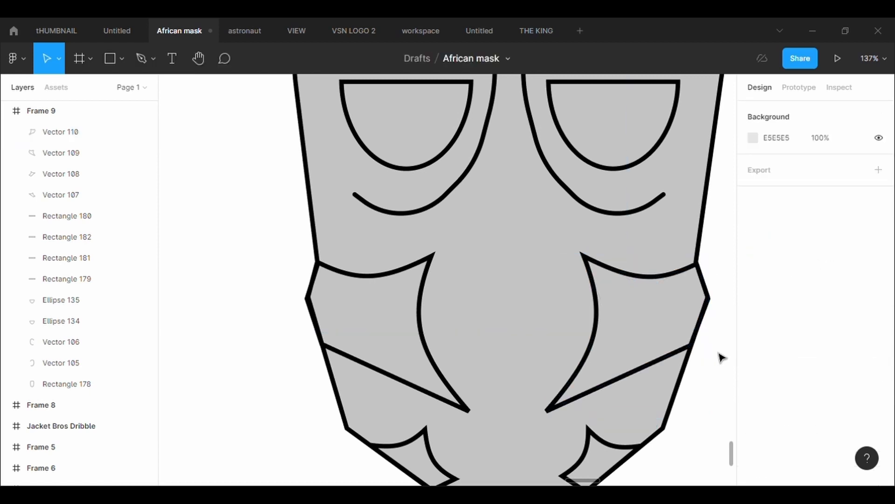
Draw a tall nose rectangle about 33 × 188 at the mask's centre below the eyes and give it a 5-wide black stroke
scroll(721, 357, down, 5)
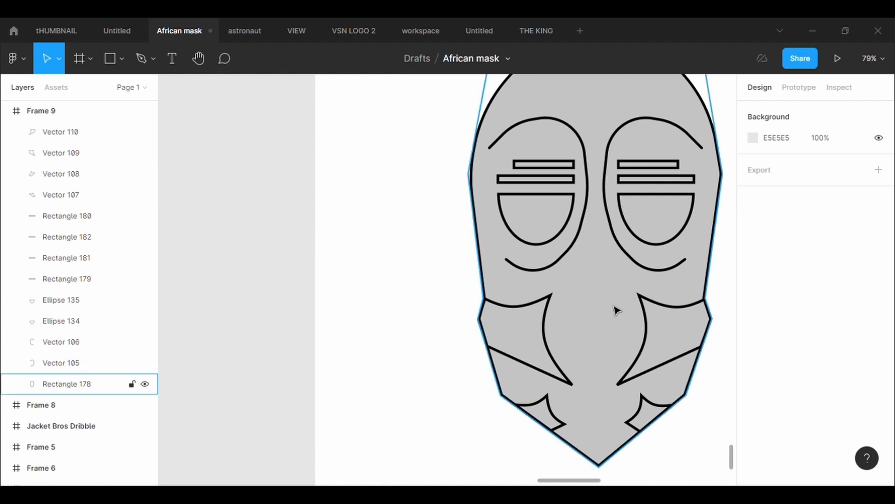
click(112, 60)
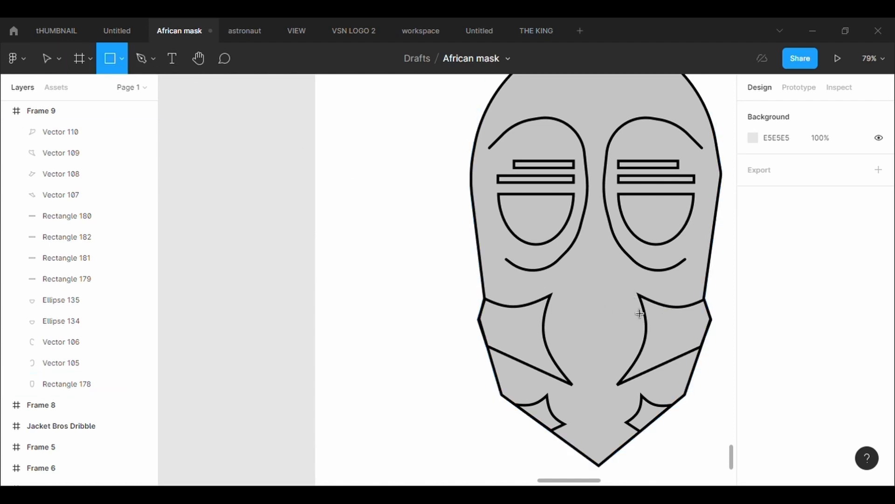
scroll(640, 313, right, 5)
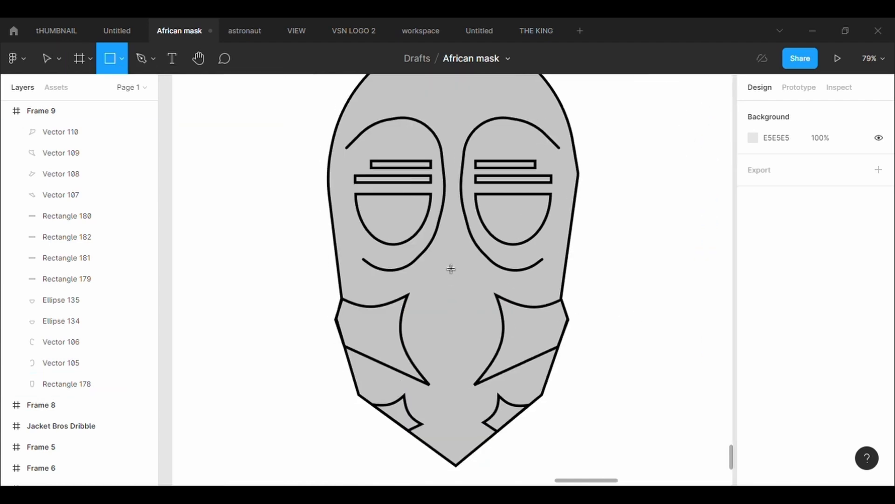
mouse_move(442, 248)
mouse_down()
mouse_move(473, 375)
mouse_move(460, 334)
mouse_up()
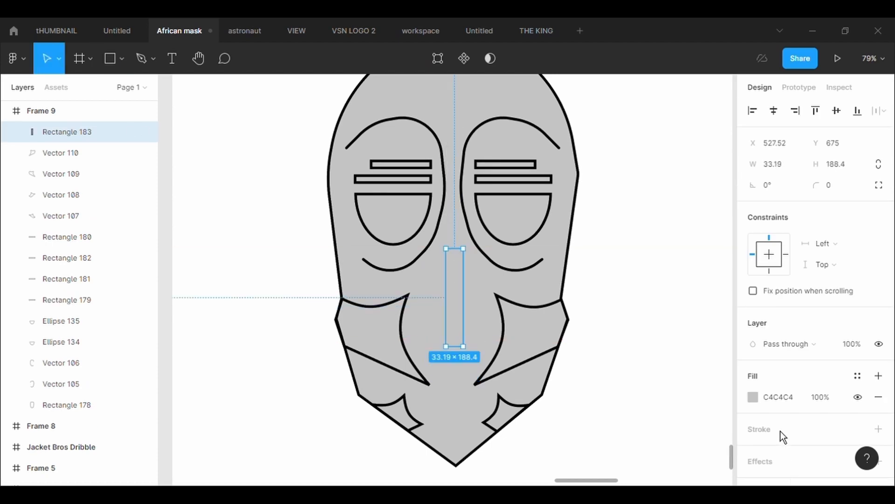
click(819, 430)
click(778, 476)
text(5)
key(Return)
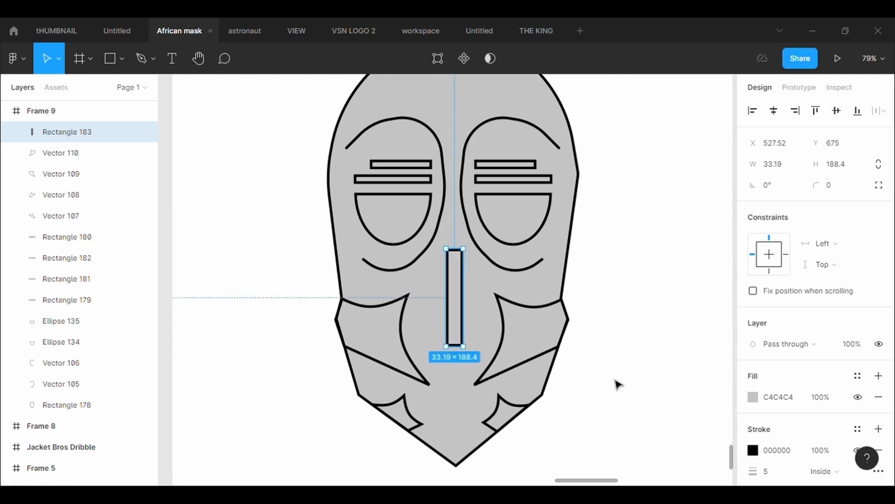
Spread the nose rectangle's two bottom corners outward so it tapers upward, with a base about 58 wide
click(438, 58)
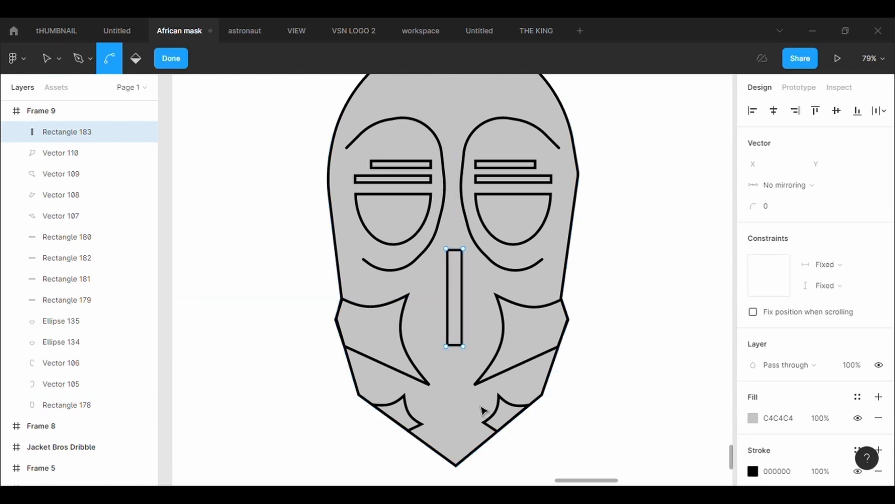
scroll(488, 416, up, 2)
drag(440, 335, 474, 342)
key(ctrl+z)
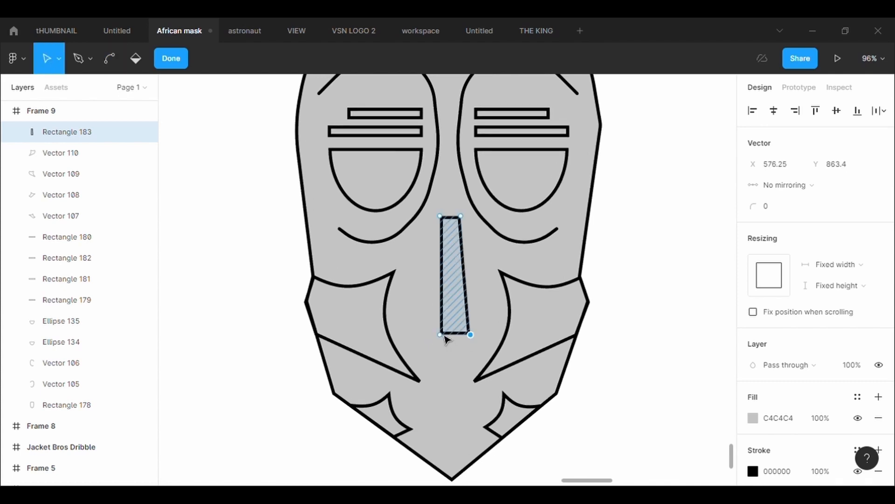
drag(446, 335, 440, 336)
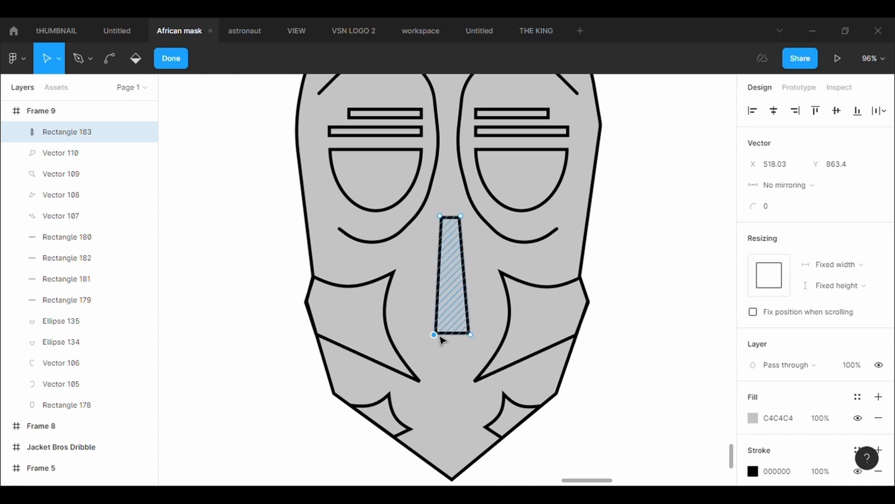
Bend both long sides of the nose inward into concave curves
click(109, 54)
drag(439, 282, 466, 288)
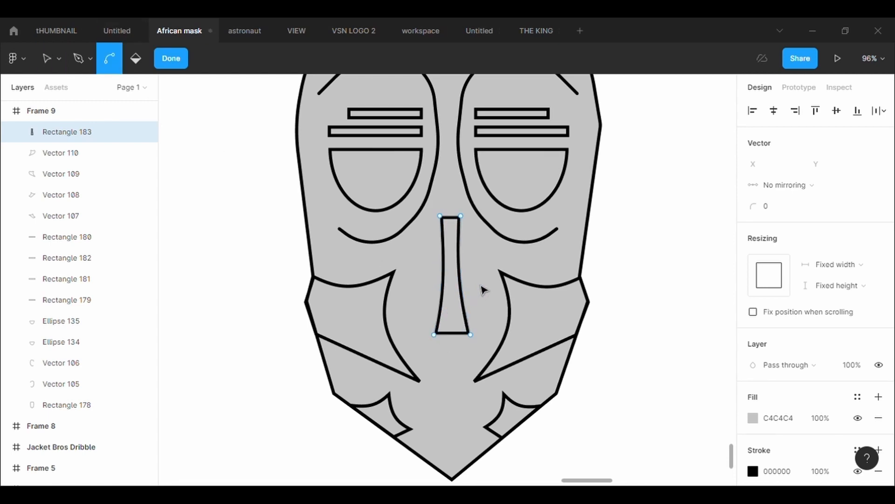
key(Escape)
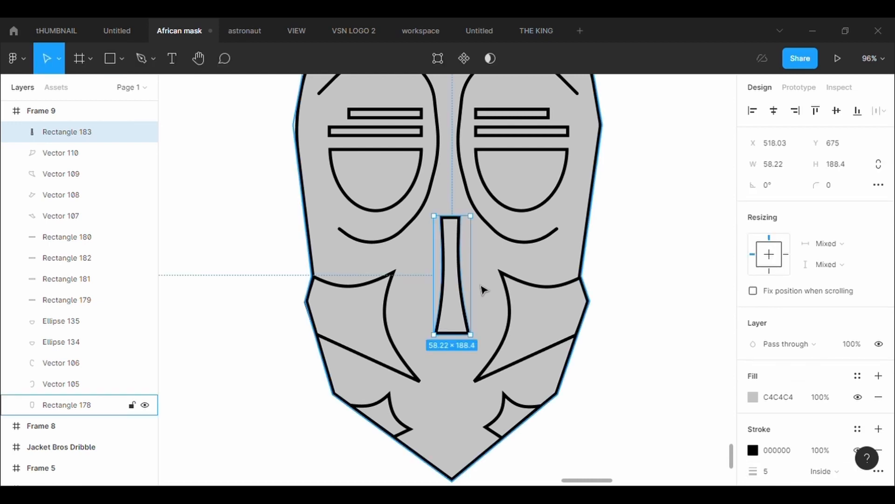
Draw a small rectangle about 53 × 20.5 against the nose's bottom edge and give it a 5-wide black stroke
scroll(483, 290, down, 1)
scroll(493, 312, down, 3)
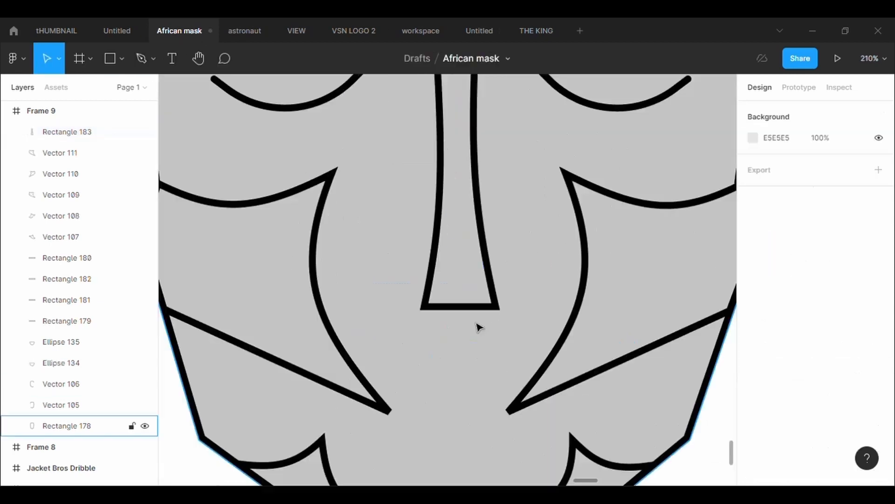
click(453, 216)
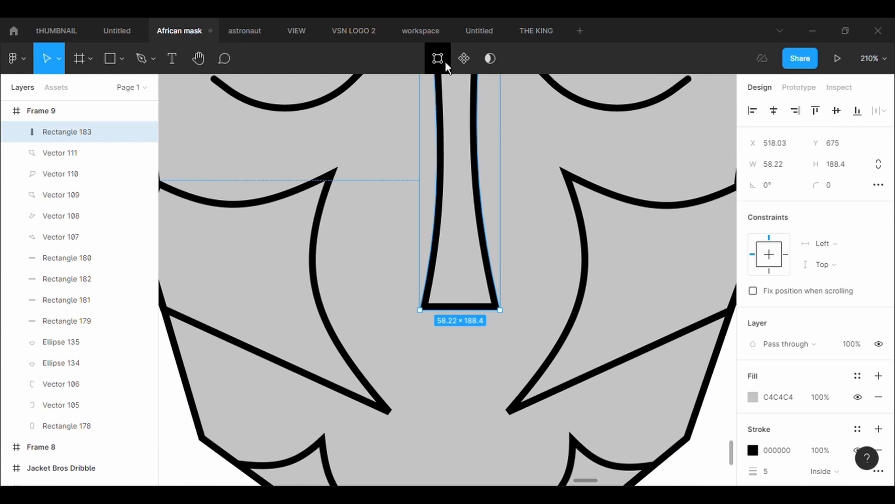
key(r)
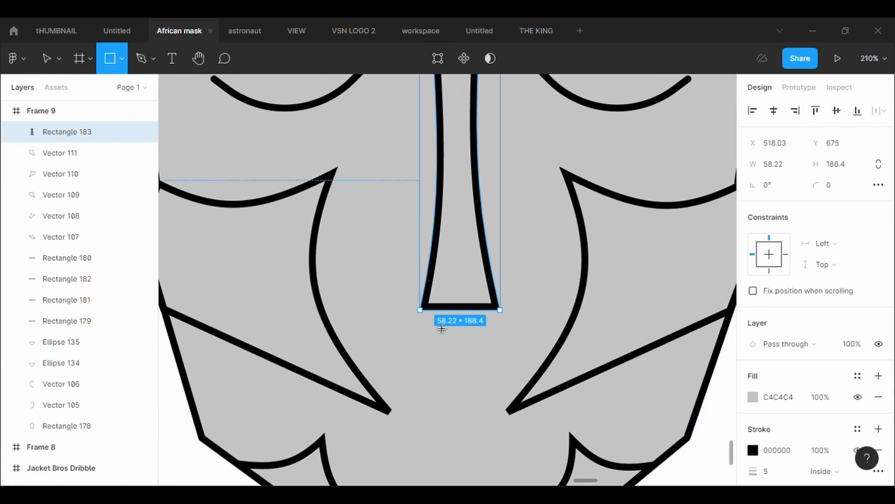
drag(423, 306, 502, 339)
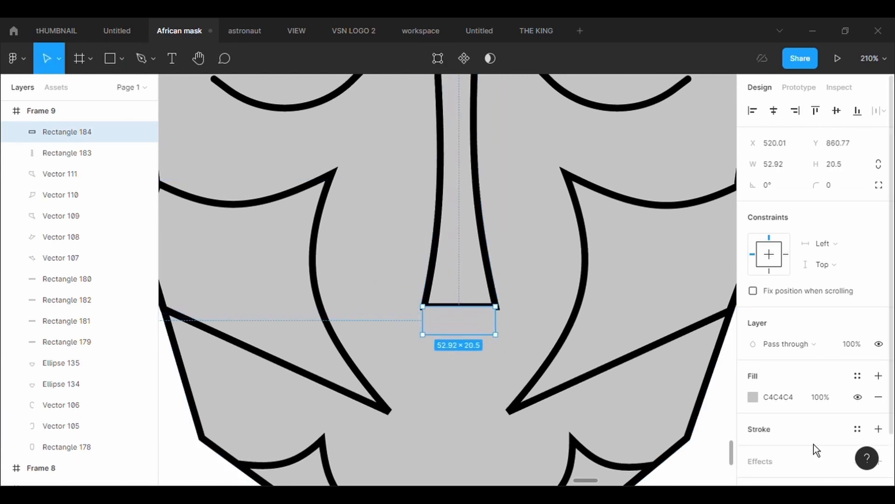
click(765, 471)
text(5)
key(Return)
Bring the nose shape in front of the small rectangle at its base
click(464, 226)
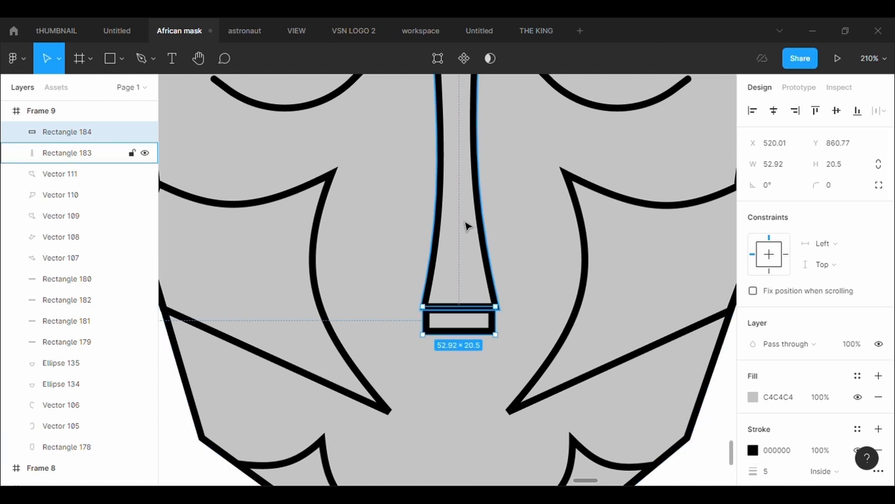
right_click(452, 225)
click(469, 222)
click(520, 320)
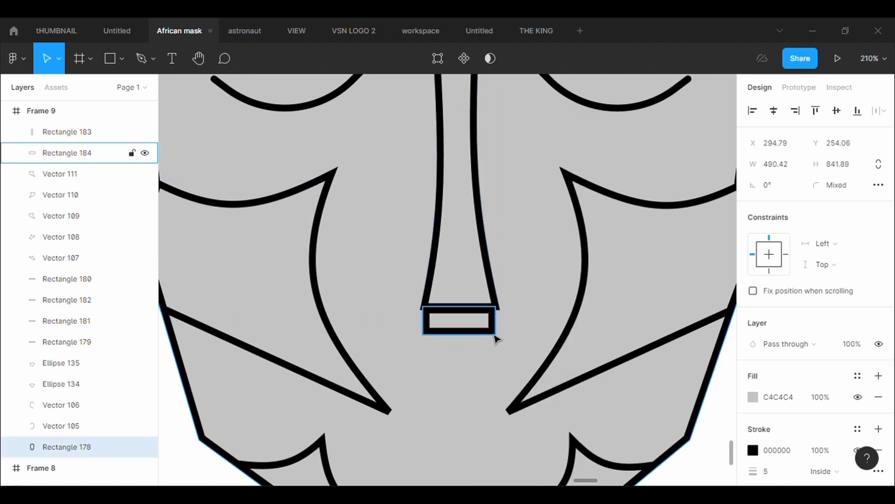
Reshape the small rectangle under the nose into a pointed five-sided tip, widening its side corners and pulling its bottom midpoint down
click(493, 332)
click(438, 58)
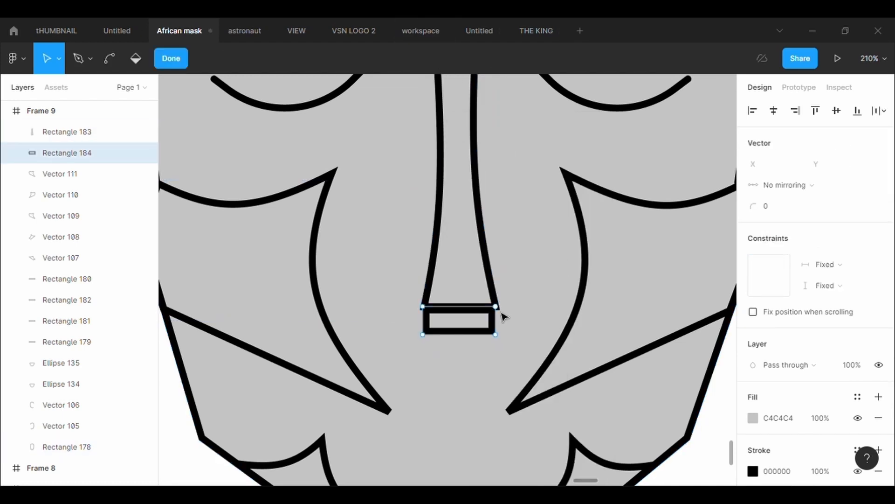
drag(496, 307, 506, 312)
click(423, 308)
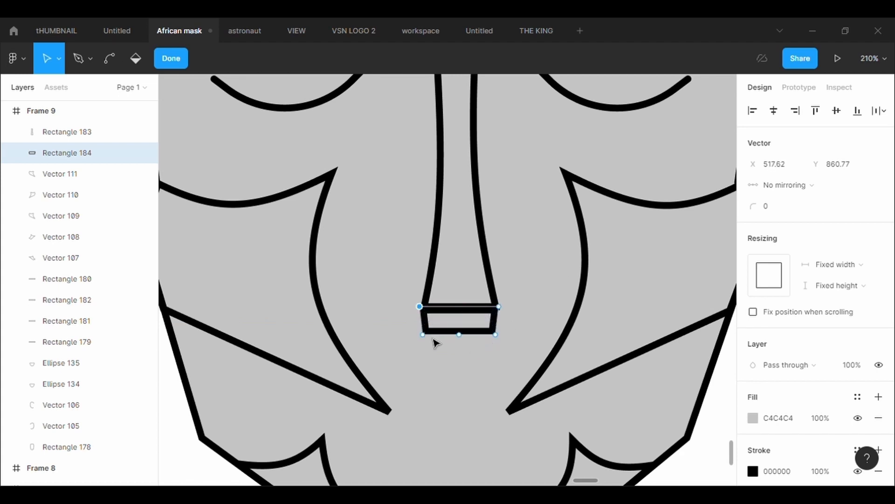
drag(460, 337, 464, 356)
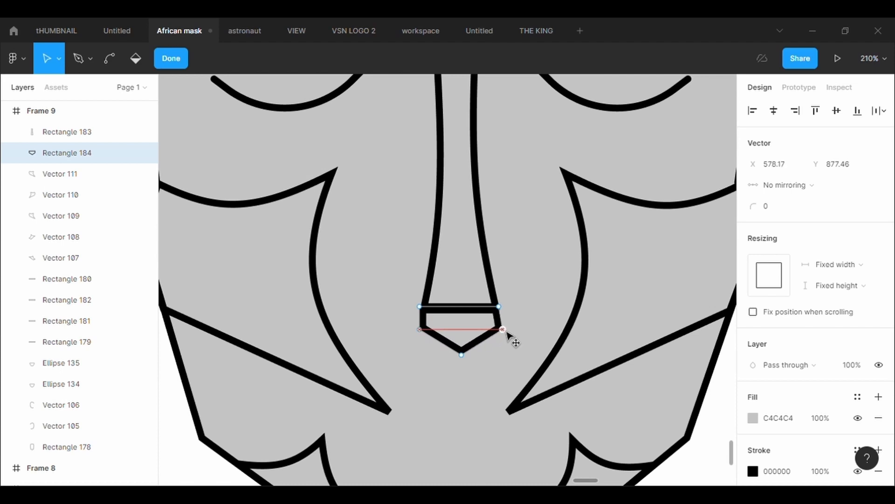
click(530, 327)
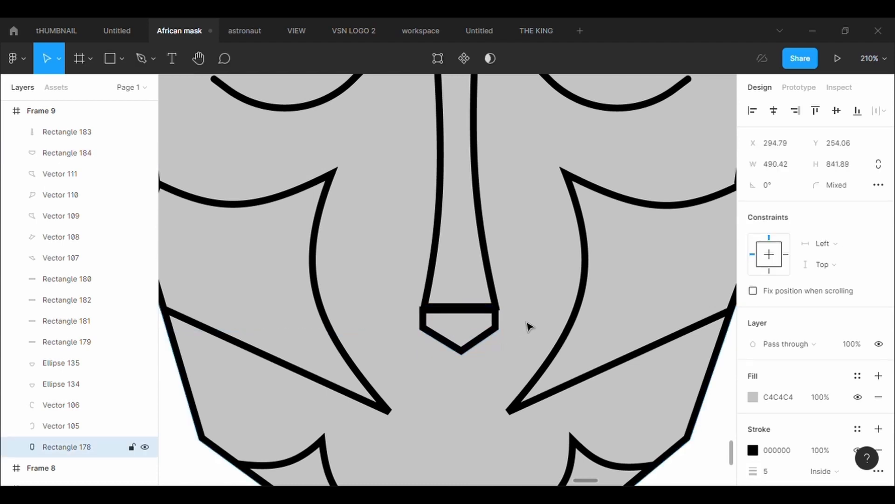
Shift the pointed nose tip slightly down and sideways so its top edge sits against the nose's bottom edge
double_click(456, 339)
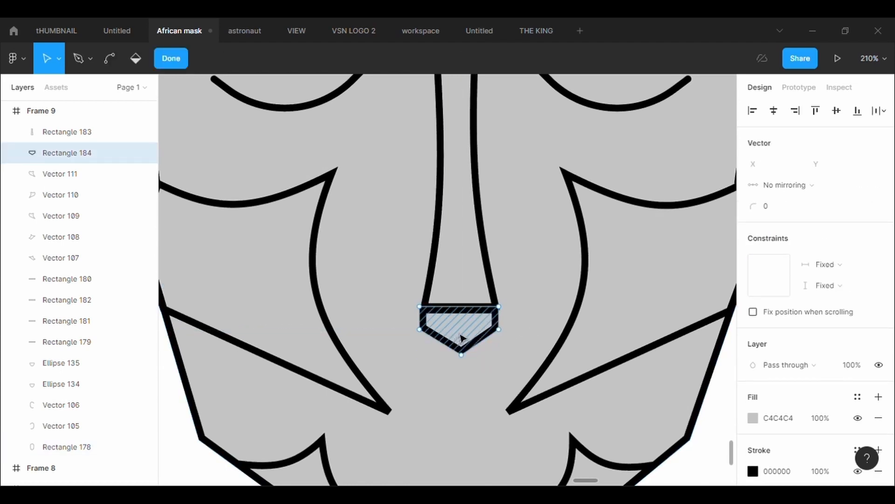
scroll(459, 339, up, 3)
scroll(462, 337, up, 4)
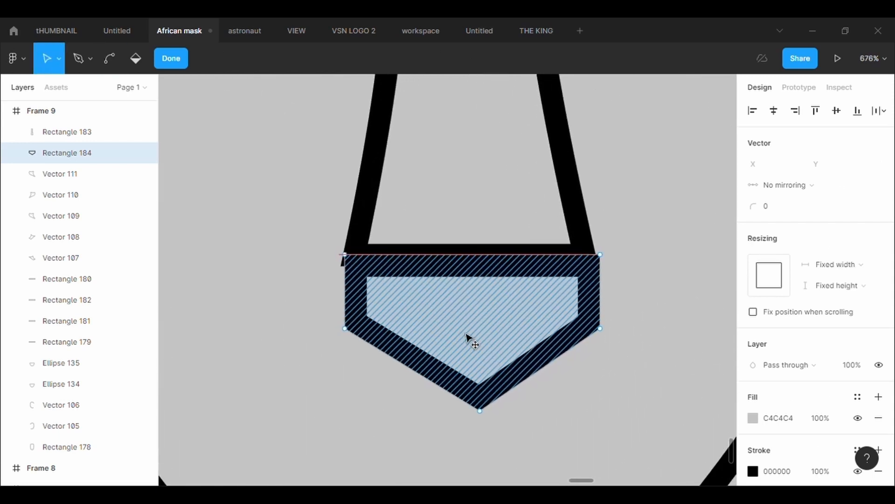
key(Down)
key(Down)
key(Down)
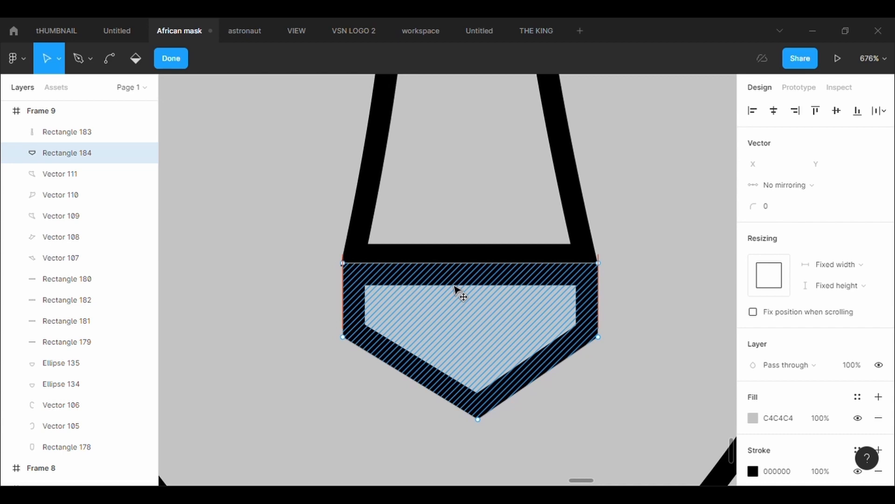
mouse_move(454, 288)
mouse_down()
mouse_move(451, 267)
mouse_move(455, 291)
mouse_up()
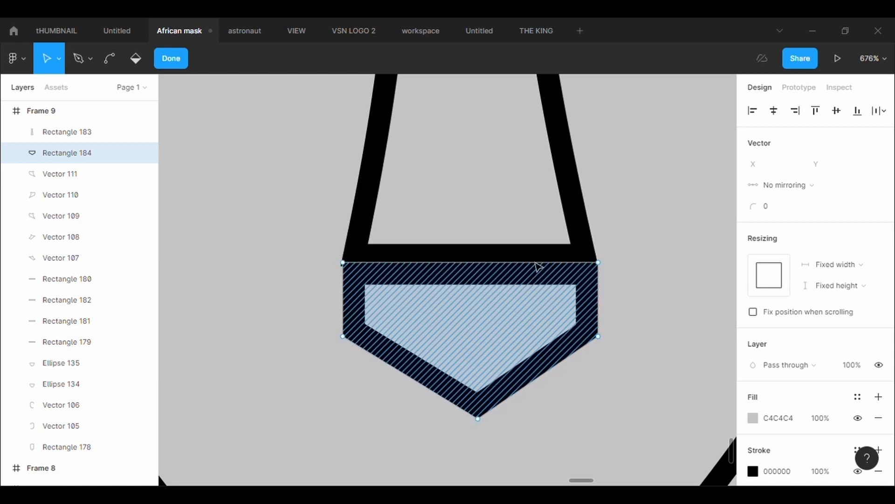
key(Escape)
click(640, 236)
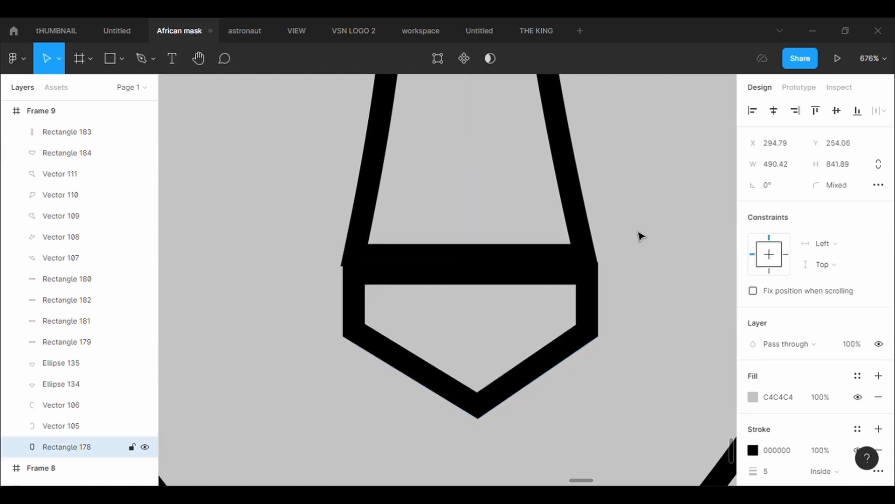
Resize the nose tip horizontally to 58.22 so its sides line up with the base of the nose
click(569, 289)
scroll(605, 301, up, 1)
scroll(606, 301, up, 1)
drag(606, 301, 607, 301)
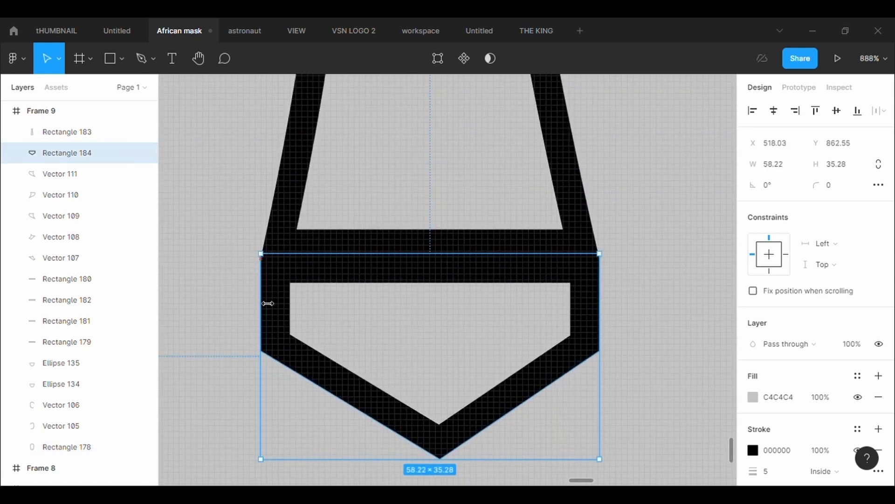
double_click(642, 225)
scroll(641, 226, down, 4)
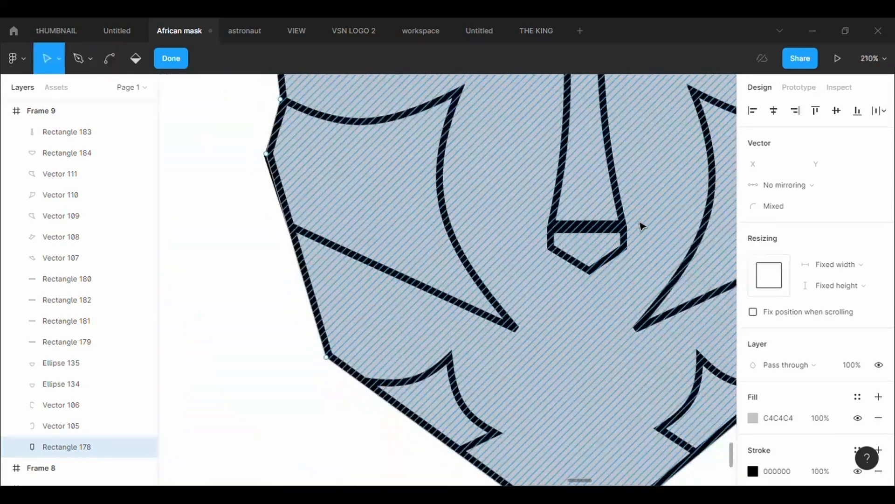
scroll(462, 301, down, 2)
key(Escape)
key(Escape)
Bring the long nose shape to the front, above the pointed tip
scroll(460, 302, up, 3)
scroll(461, 302, right, 1)
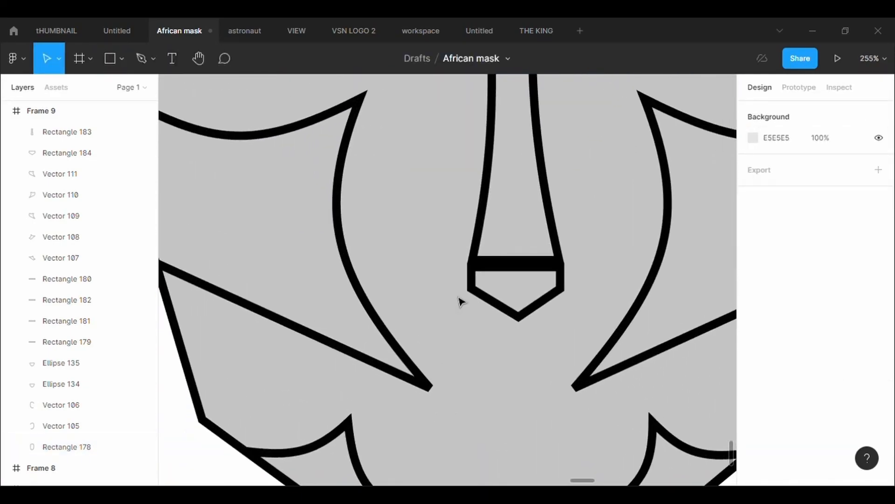
scroll(458, 300, up, 1)
click(566, 301)
right_click(537, 157)
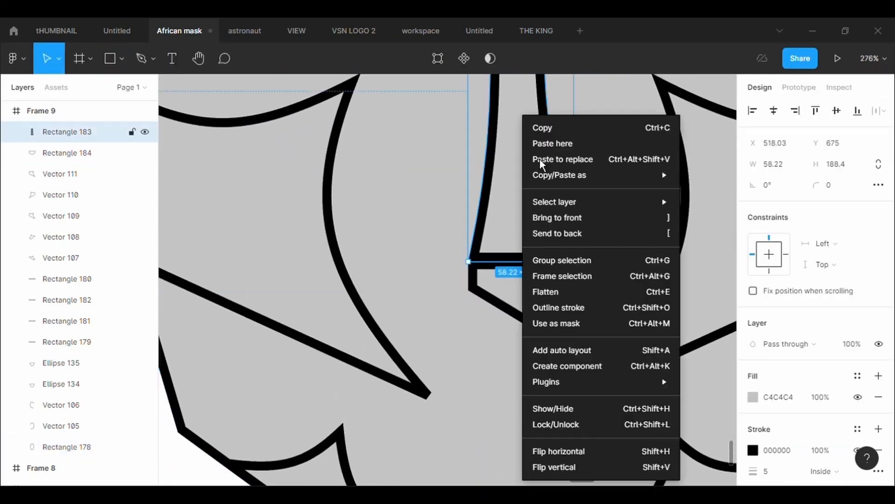
click(586, 218)
click(554, 294)
Raise the nose tip to overlap the nose's base, pull its top midpoint up into a peak behind the nose, and lower its upper corners
double_click(546, 301)
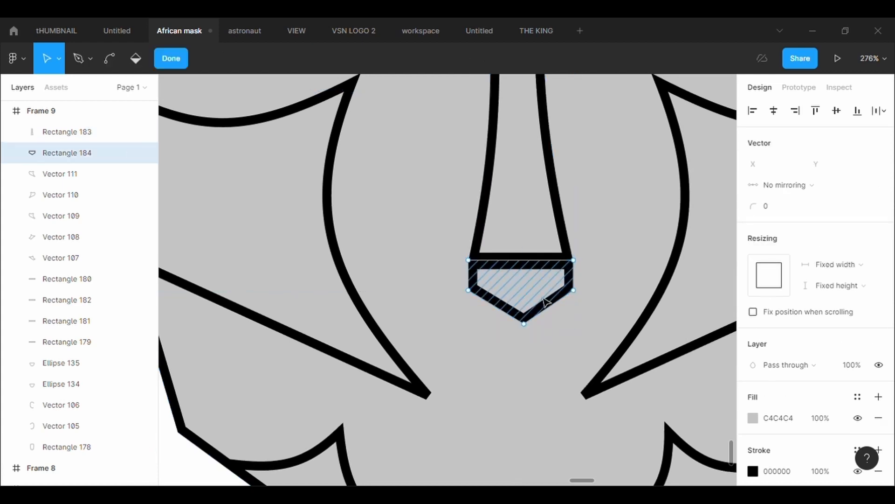
drag(539, 293, 545, 286)
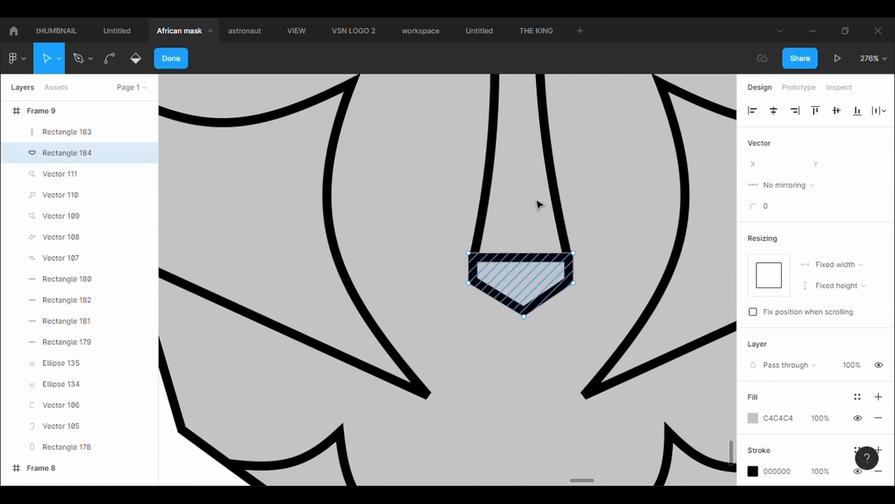
drag(530, 256, 522, 198)
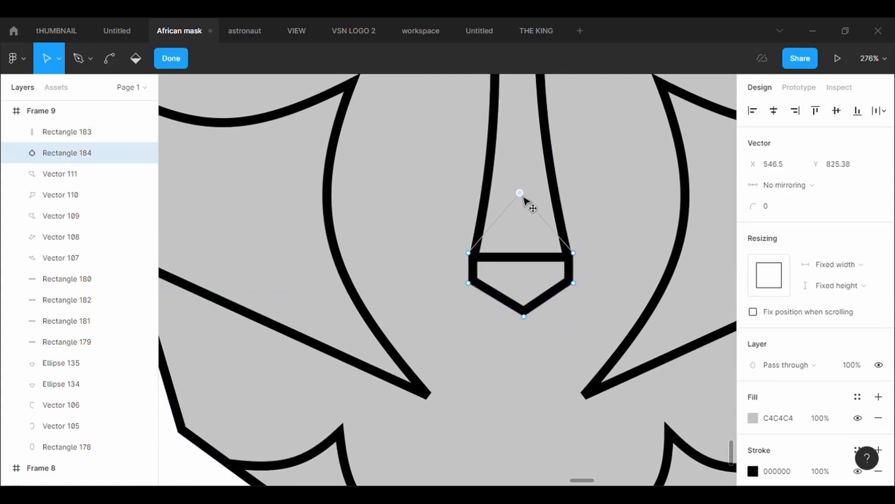
scroll(621, 258, up, 5)
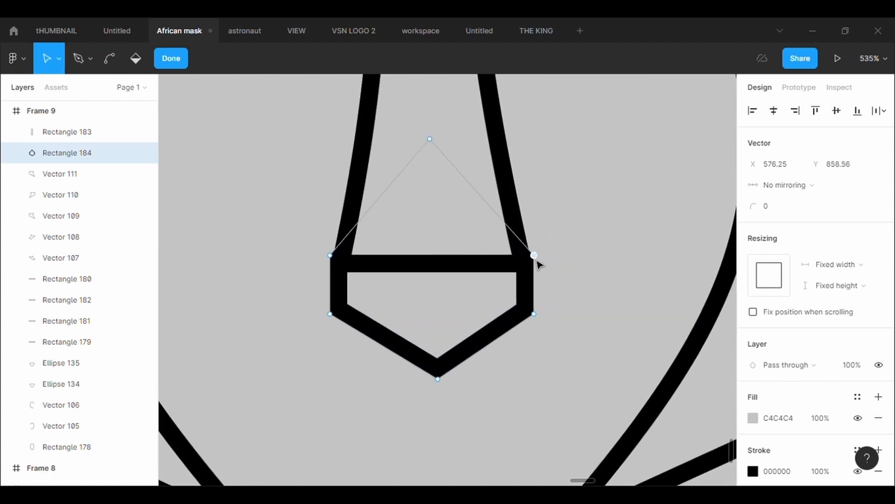
drag(539, 265, 539, 272)
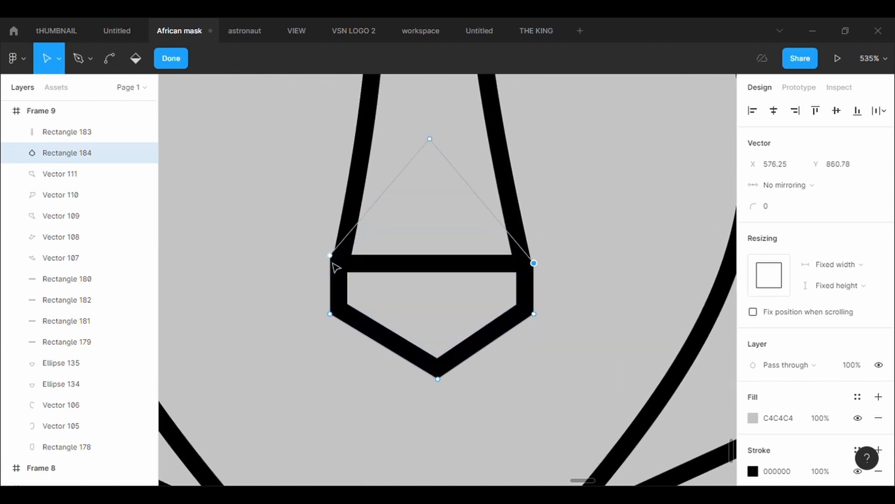
drag(330, 255, 329, 263)
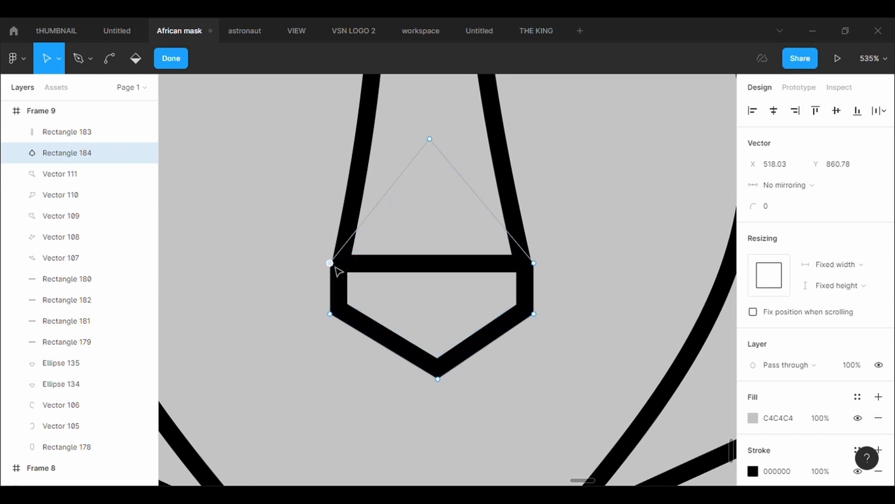
click(577, 258)
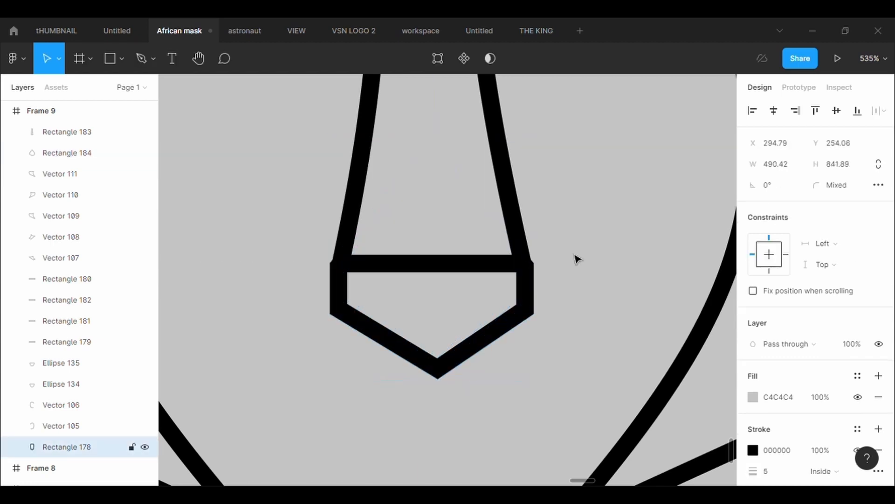
Draw a near-square rectangle about 47 × 49 just left of the nose and give it a 5-wide black stroke
scroll(577, 259, down, 10)
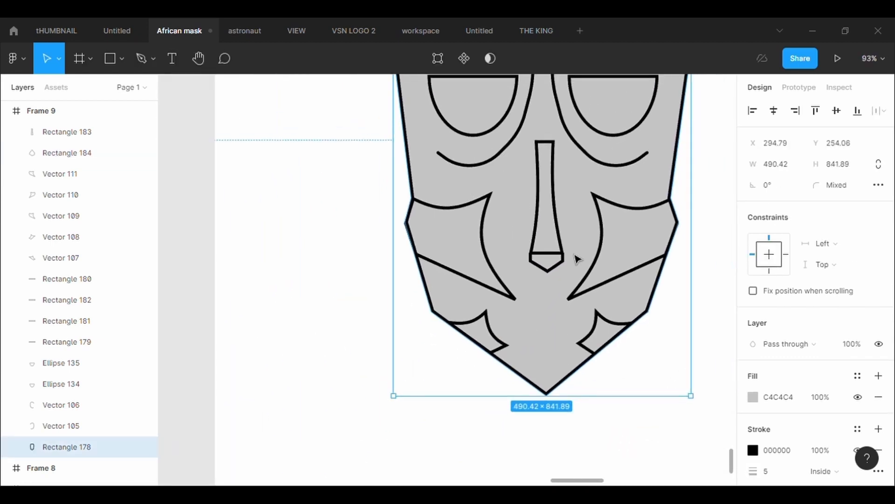
click(637, 460)
scroll(637, 459, up, 1)
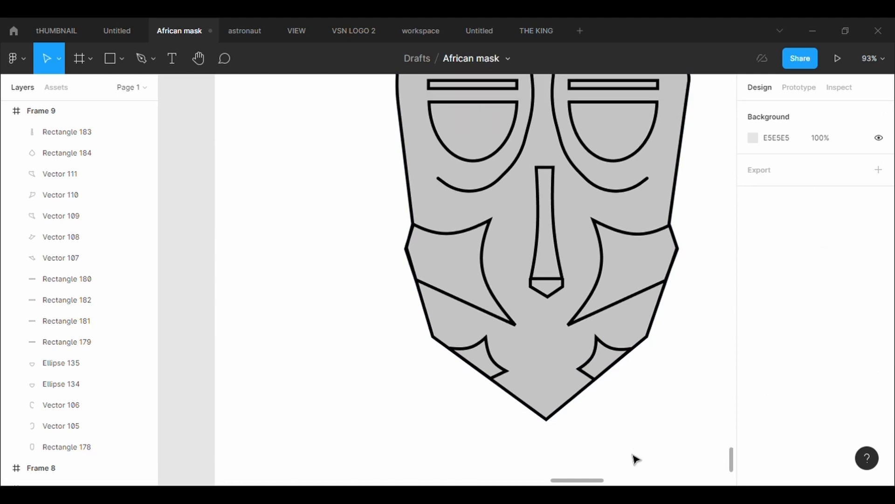
scroll(636, 459, up, 2)
scroll(636, 459, down, 2)
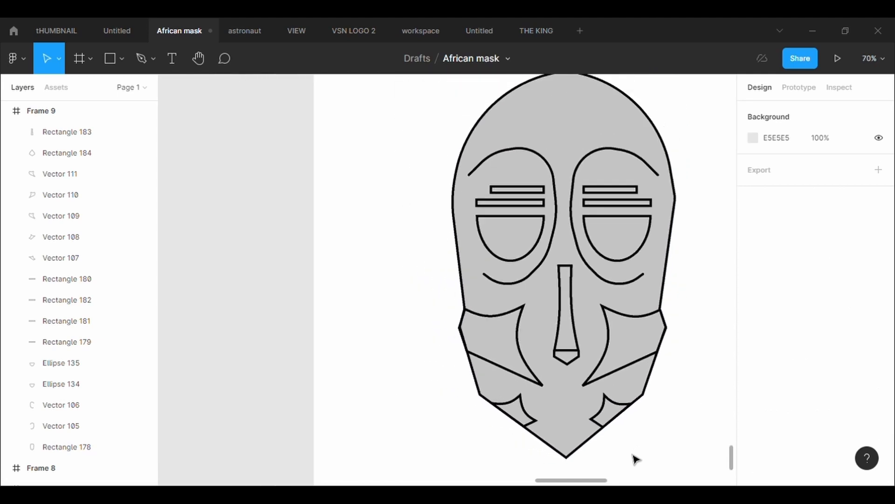
scroll(637, 460, up, 1)
key(r)
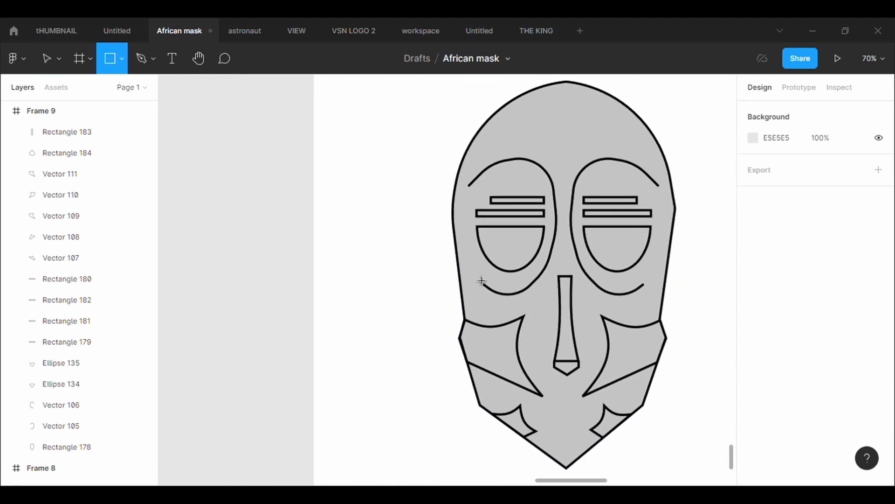
scroll(567, 375, up, 1)
scroll(582, 295, left, 2)
drag(596, 310, 571, 284)
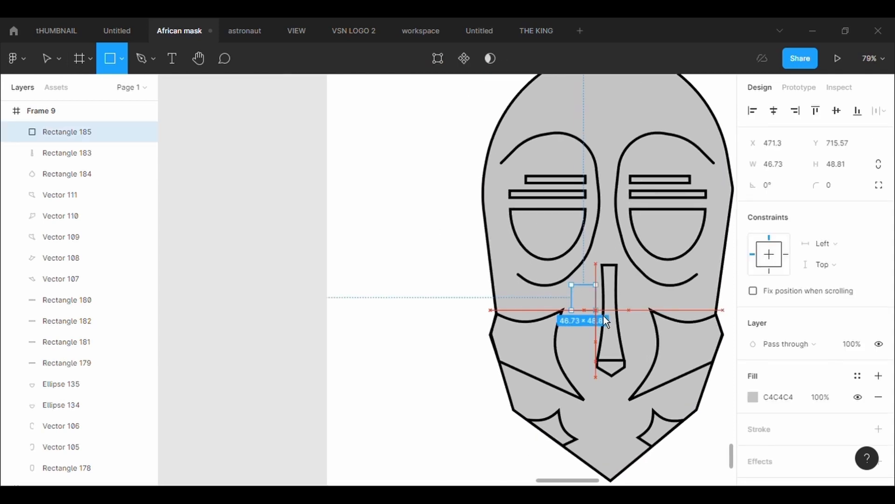
click(879, 429)
click(767, 471)
text(5)
key(Return)
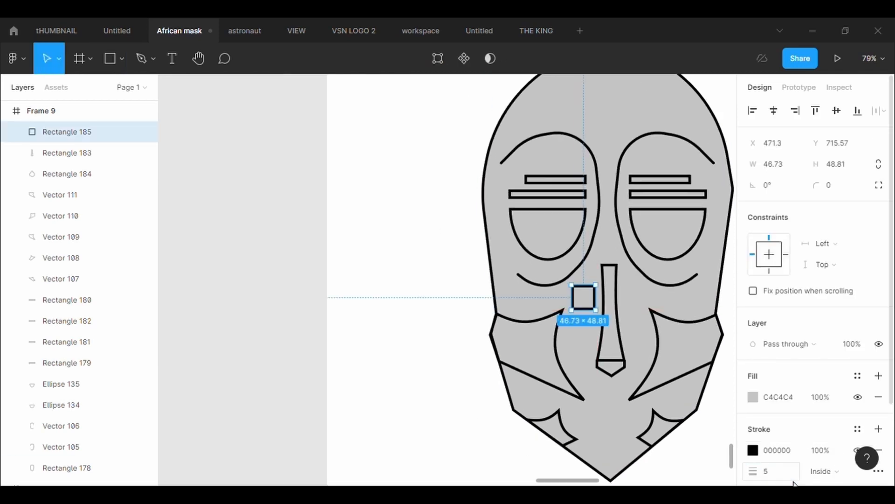
Reshape the small square beside the nose into a five-point shape about 60 × 61 with a low pointed bottom corner
scroll(671, 341, up, 1)
scroll(671, 341, right, 2)
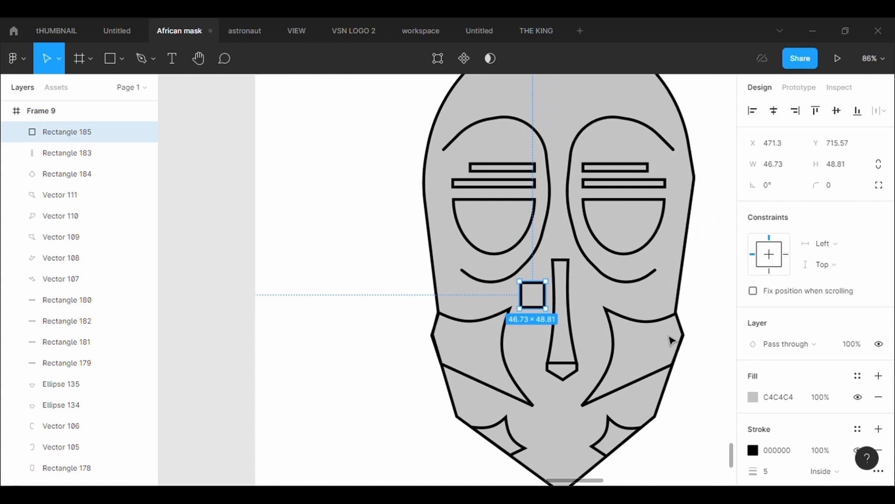
scroll(557, 278, up, 4)
key(Return)
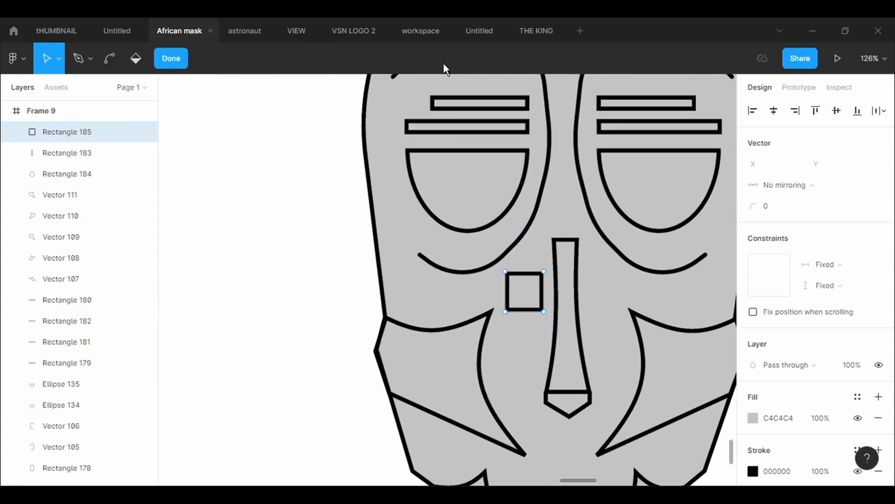
drag(506, 313, 540, 326)
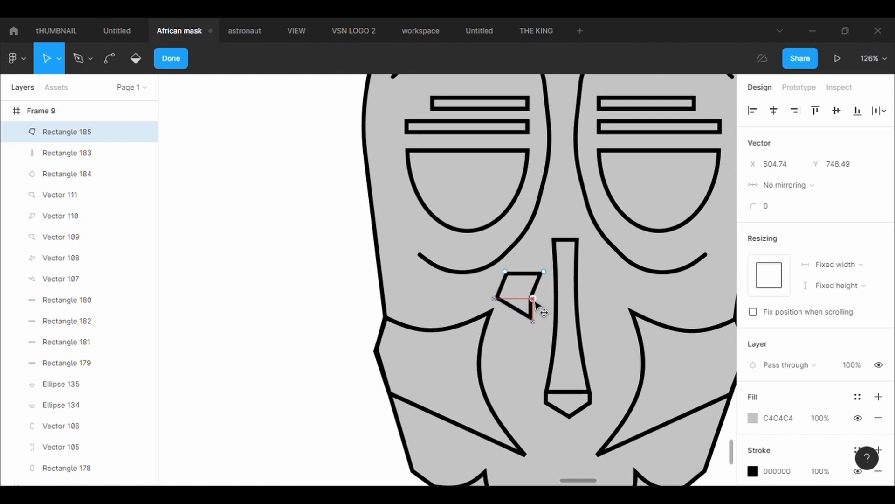
key(Escape)
Round all corners of the five-point shape with a radius of 500
click(842, 186)
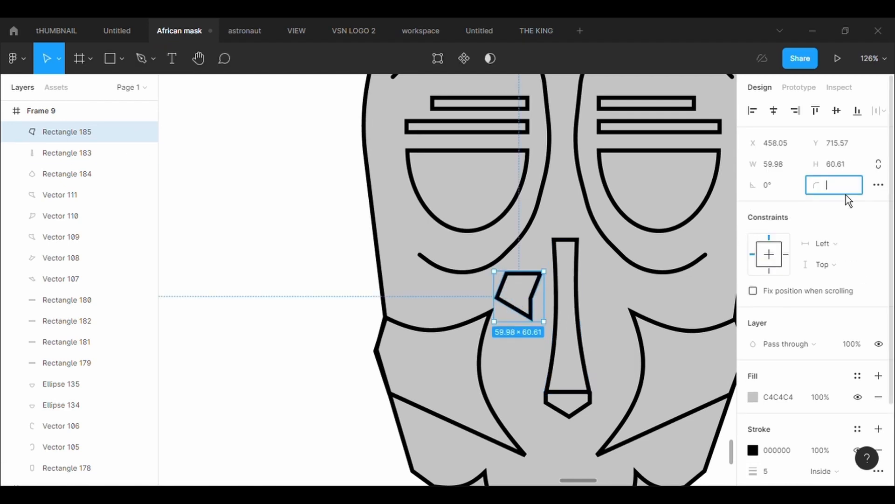
text(500)
key(Return)
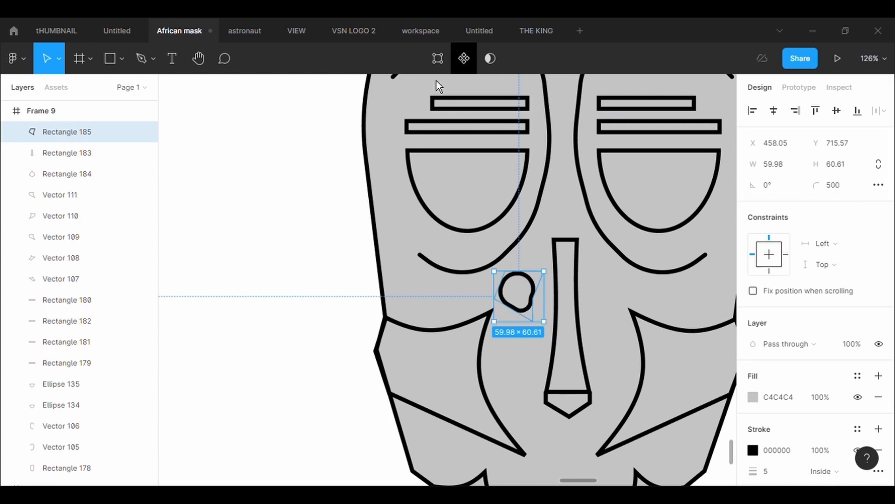
Set the corner radius to 0 at the two top points of the rounded shape beside the nose
scroll(631, 259, right, 3)
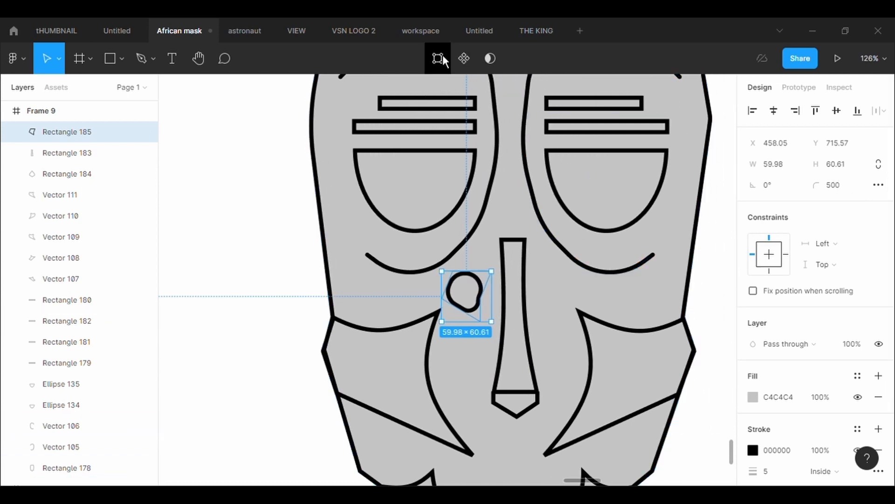
key(Return)
scroll(525, 257, up, 3)
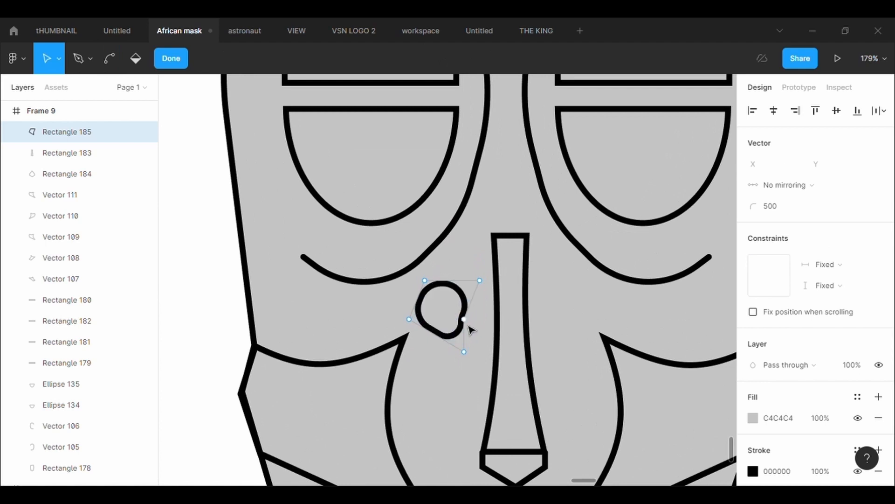
click(424, 281)
click(796, 212)
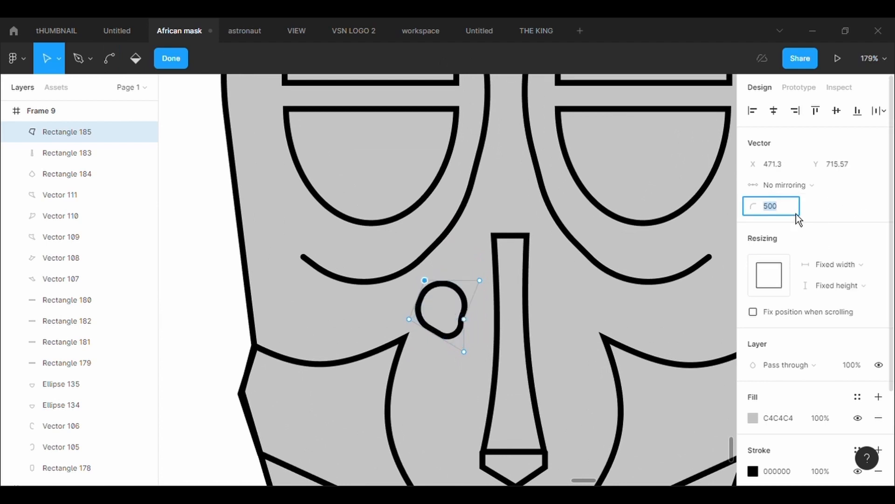
text(0)
key(Return)
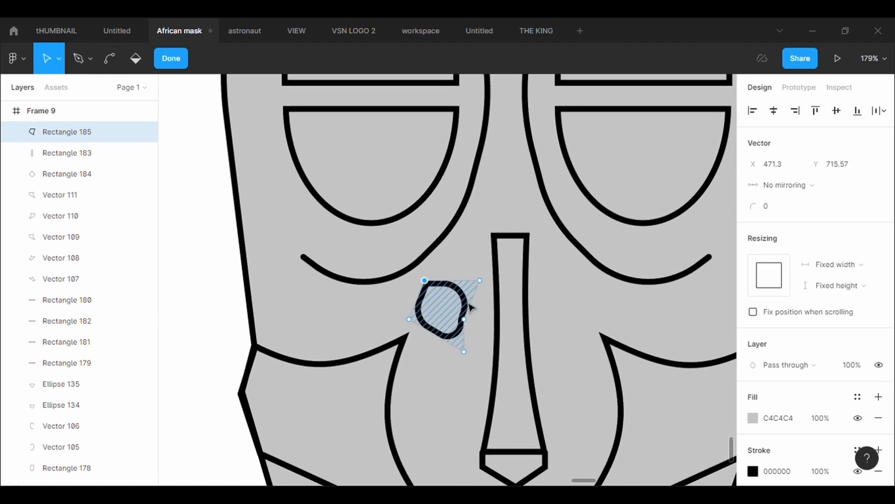
click(480, 281)
click(796, 212)
text(0)
key(Return)
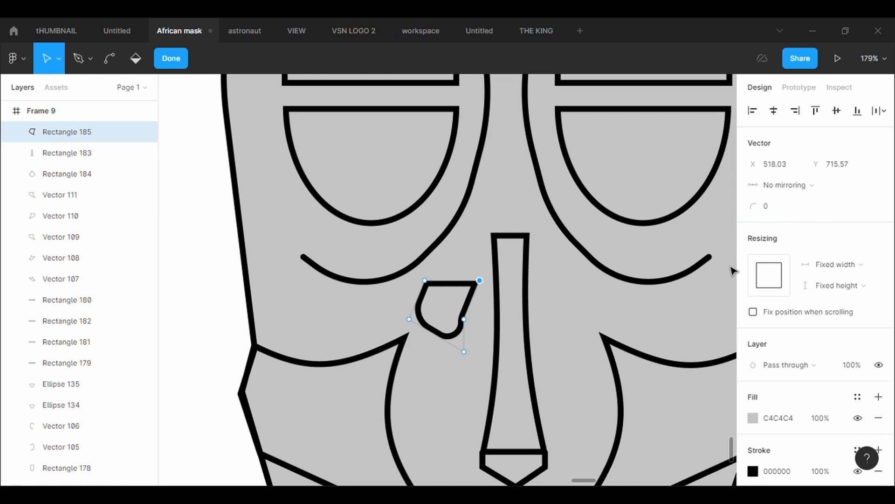
Set the shape's bottom point to a corner radius of 0 and pull its left point outward to widen the curve
click(464, 352)
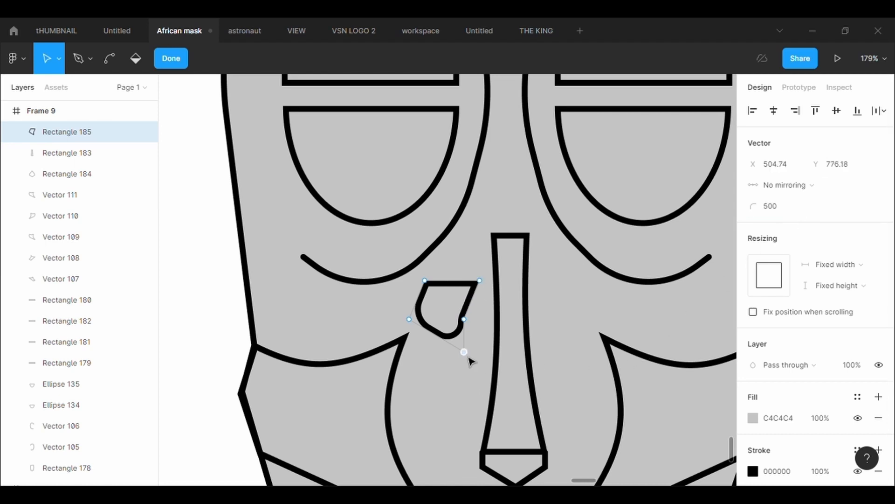
click(796, 212)
text(0)
key(Return)
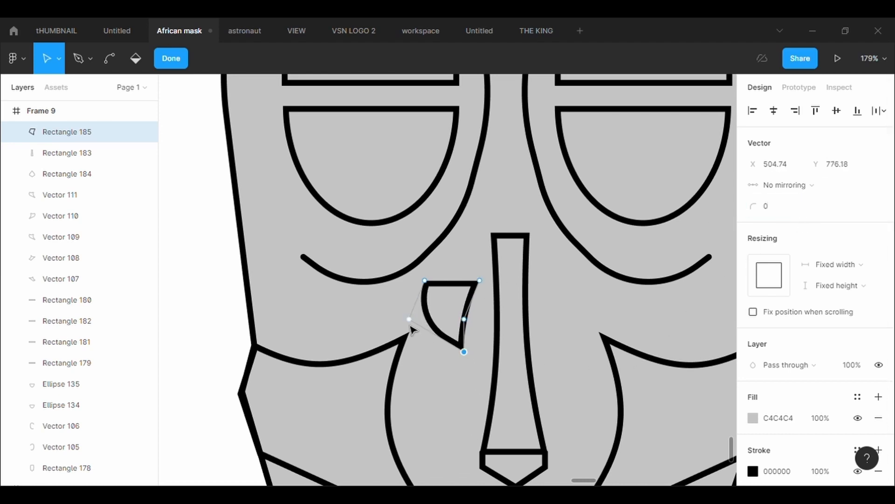
drag(409, 318, 394, 319)
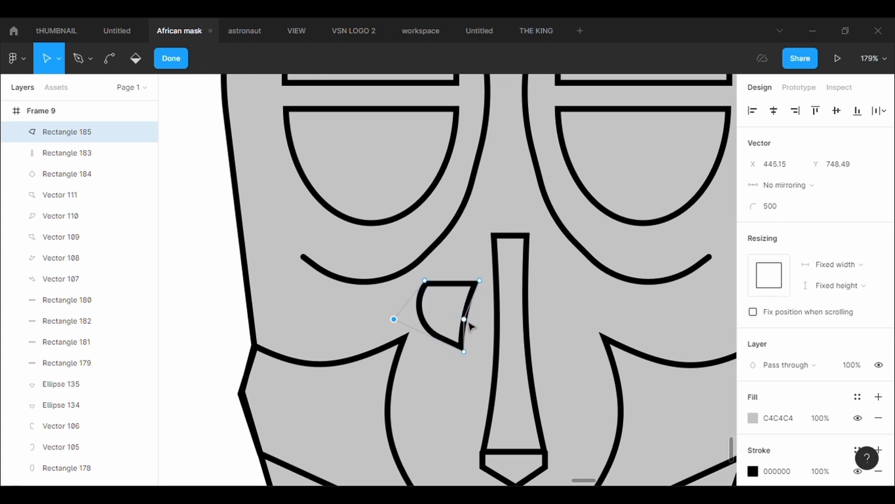
Pull the shape's right edge inward and its top edge upward to form a crescent about 73 × 72 beside the nose
drag(466, 321, 451, 275)
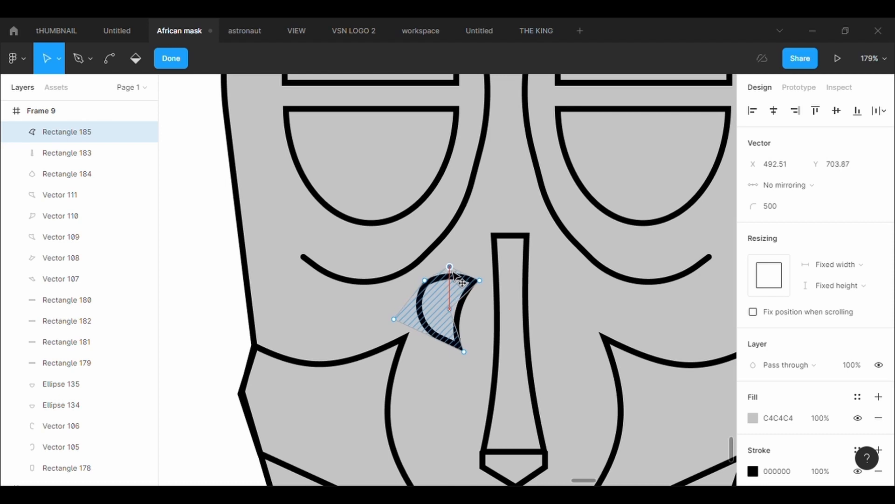
key(Escape)
key(Escape)
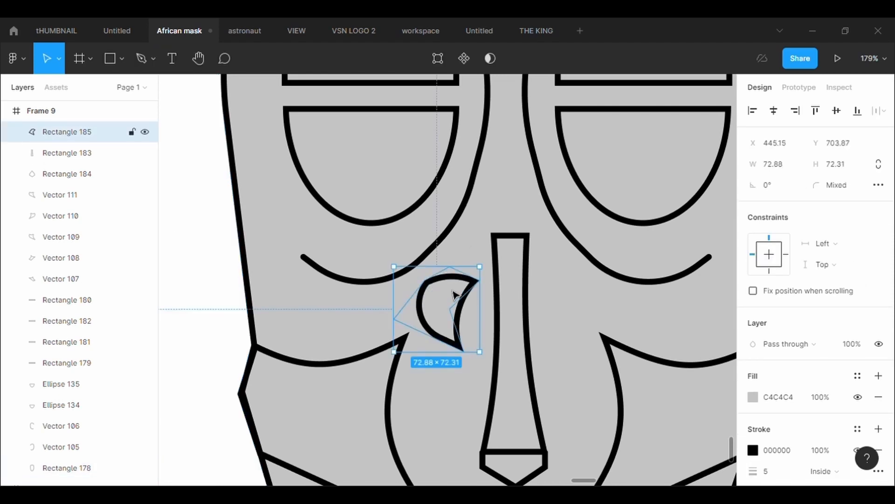
Duplicate the crescent, flip it horizontally and place the copy level with the original on the other side of the nose
key(ctrl+c)
key(ctrl+v)
key(shift+h)
drag(453, 294, 593, 306)
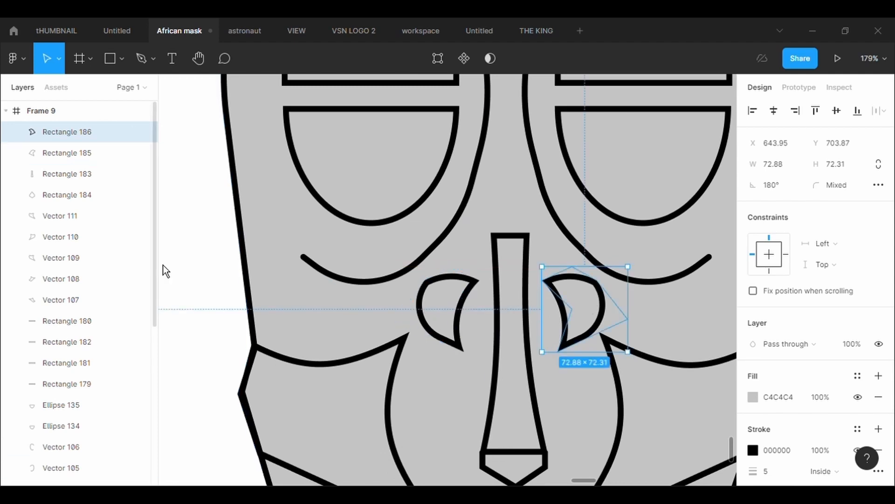
scroll(549, 310, down, 5)
click(637, 398)
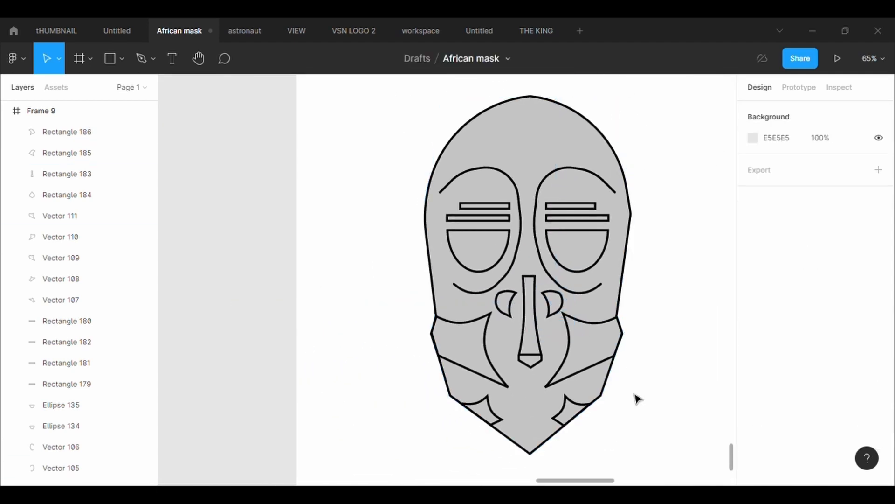
Draw a rectangle about 94 × 166 overlapping the face's right edge at eye level and send it behind the face
click(121, 58)
click(188, 89)
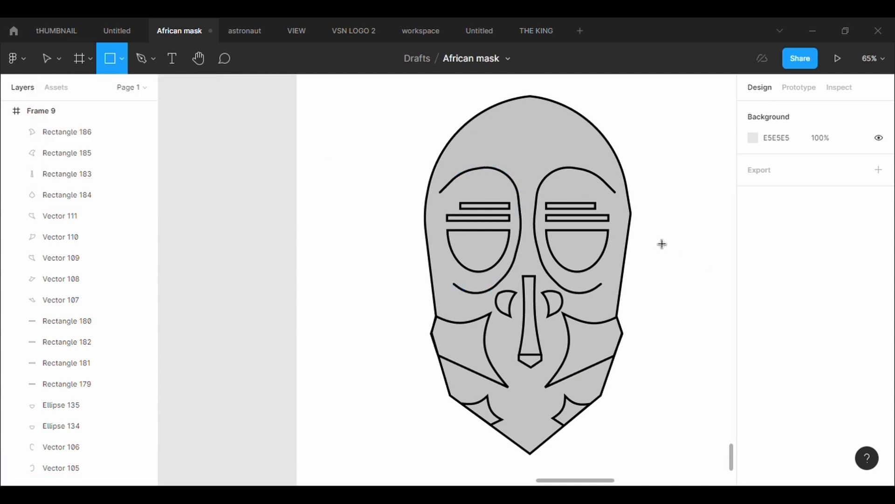
drag(617, 197, 658, 268)
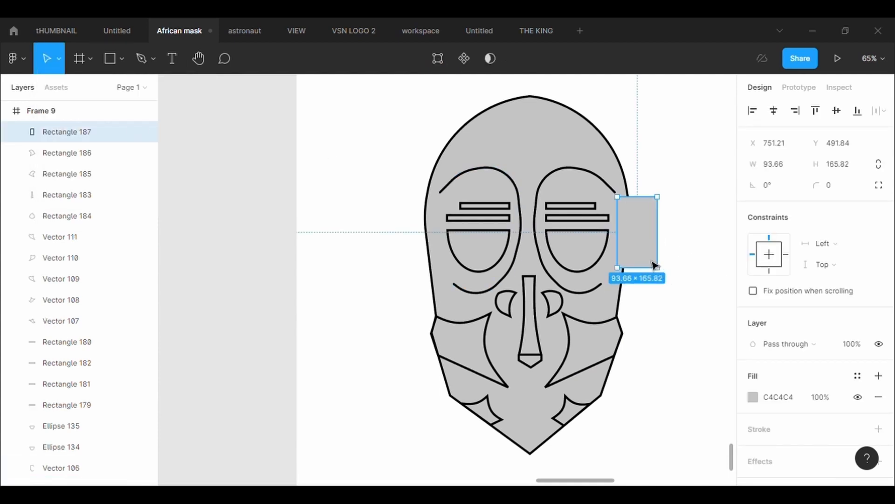
right_click(654, 265)
click(653, 233)
click(574, 108)
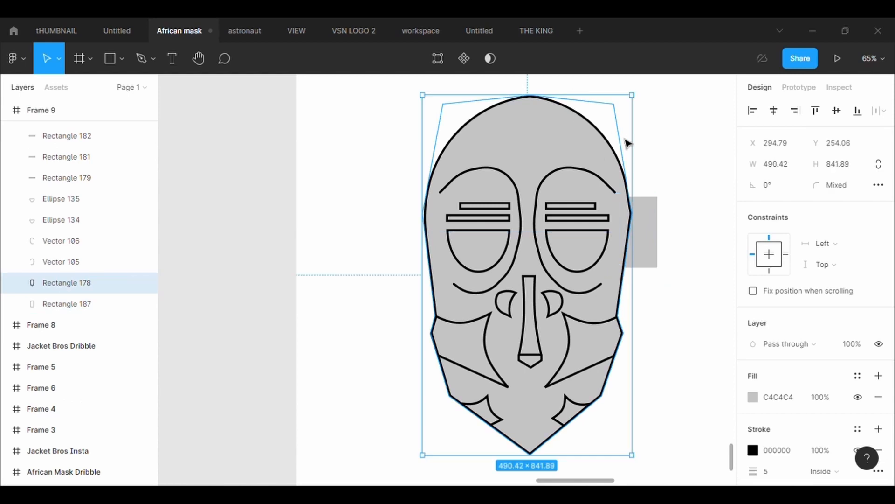
click(446, 65)
click(633, 214)
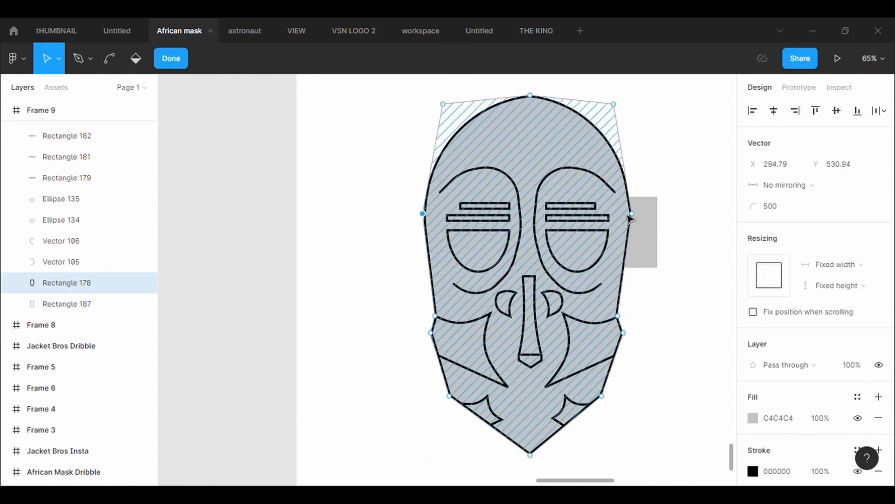
Give the rectangle behind the face's right edge a black stroke with a weight of 5
click(653, 238)
click(802, 432)
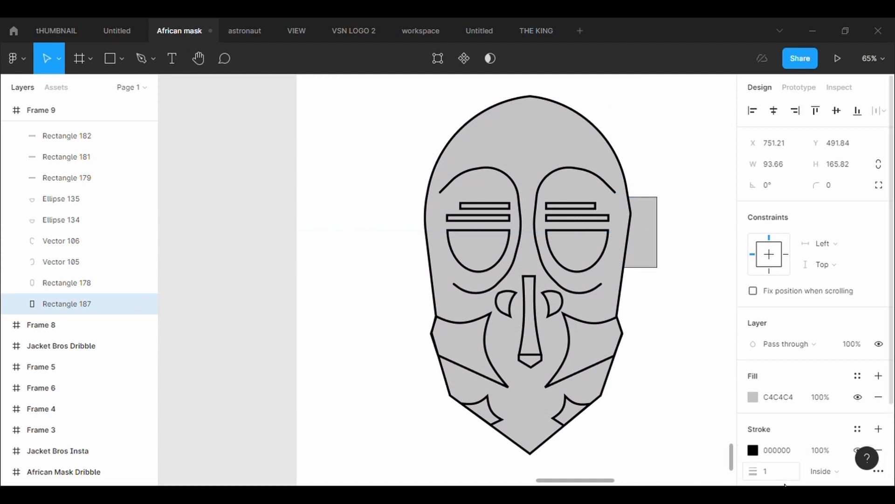
click(783, 478)
text(5)
key(Return)
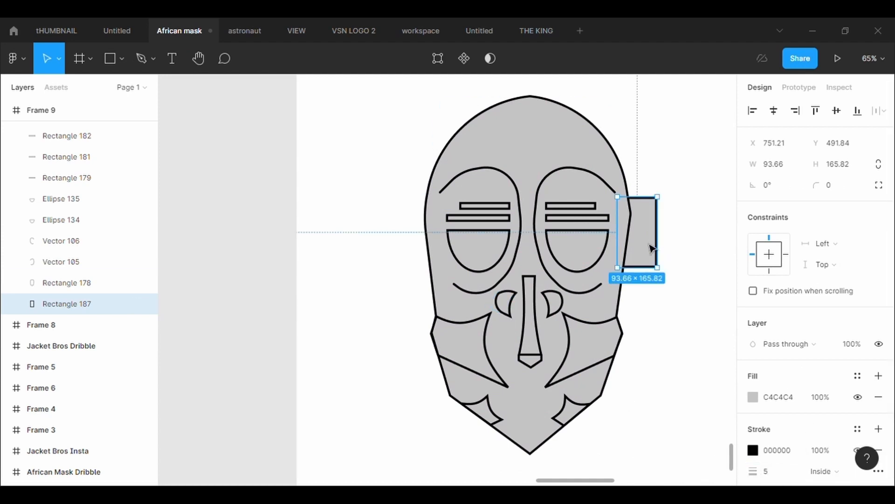
Reshape the rectangle into a pointed ear about 77 × 253 with an inward notch on its outer edge and a lower point
drag(653, 247, 644, 248)
click(441, 67)
drag(650, 198, 645, 183)
drag(649, 246, 638, 238)
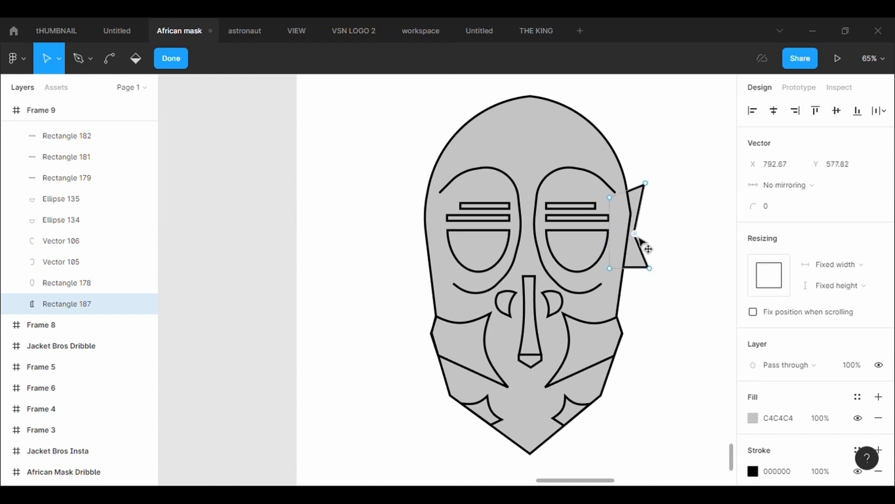
drag(657, 278, 614, 297)
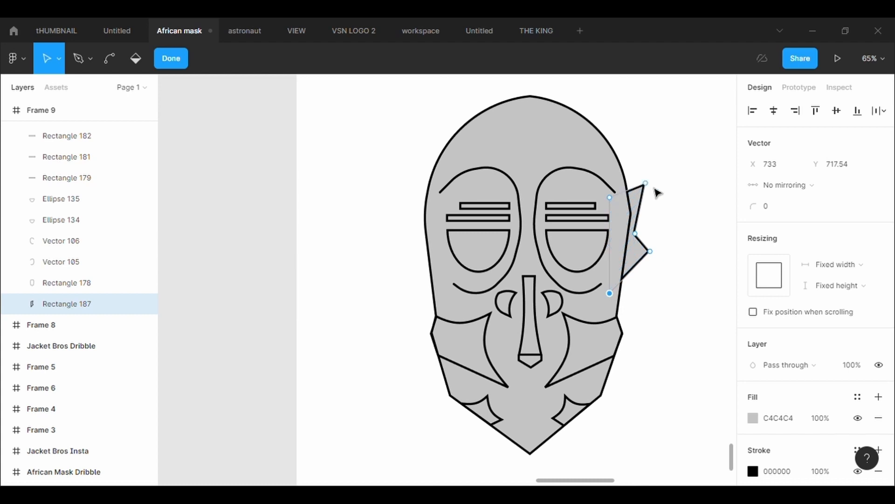
drag(650, 187, 643, 189)
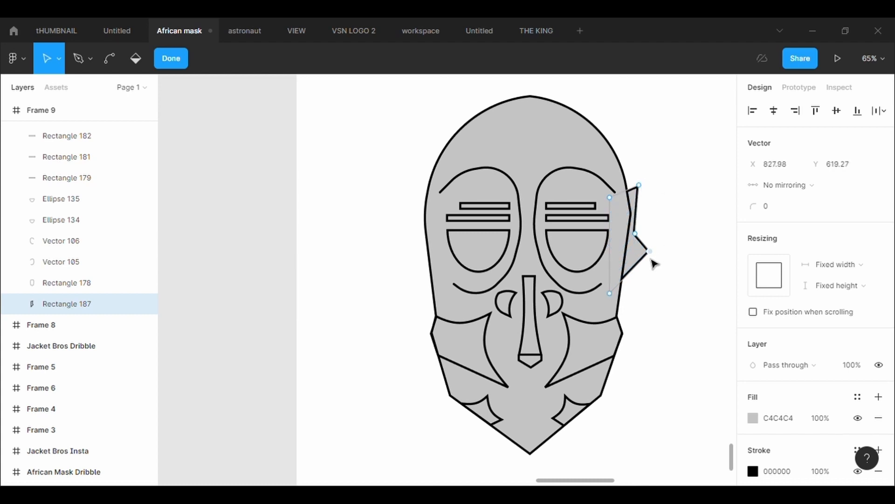
drag(651, 259, 646, 260)
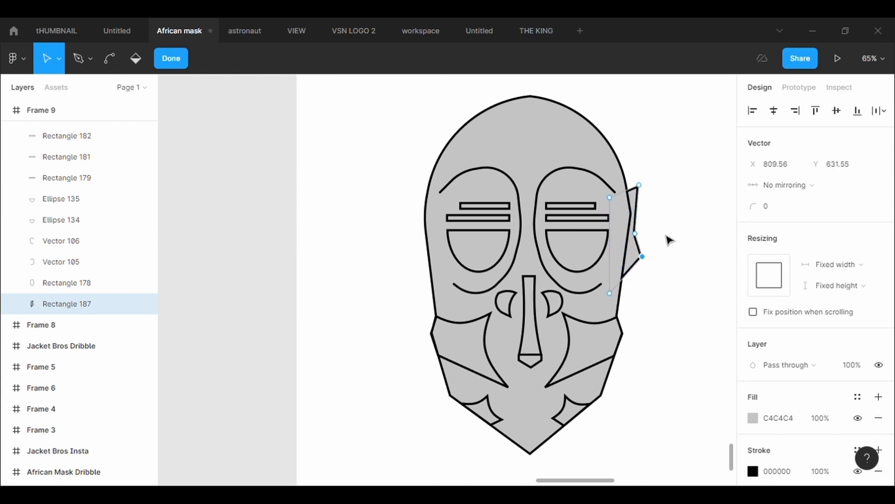
key(Escape)
Duplicate the ear, flip it horizontally and move the copy to the matching position behind the face's left edge
key(ctrl+c)
key(ctrl+v)
key(shift+h)
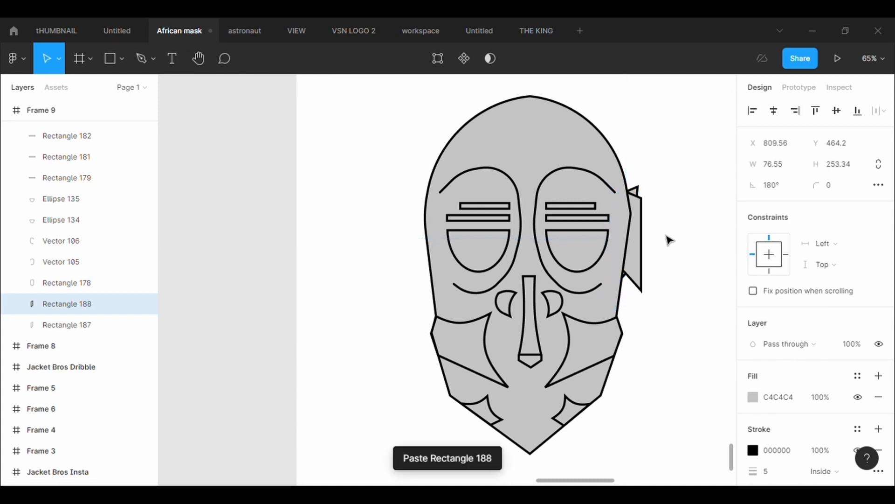
key(shift+Left)
key(shift+Left)
key(shift+Left)
key(shift+Left)
key(shift+Left)
key(shift+Left)
key(shift+Left)
key(shift+Left)
key(shift+Left)
key(shift+Left)
key(shift+Left)
key(shift+Left)
key(shift+Left)
key(shift+Left)
key(shift+Left)
key(shift+Left)
key(shift+Left)
key(shift+Left)
key(shift+Left)
key(shift+Left)
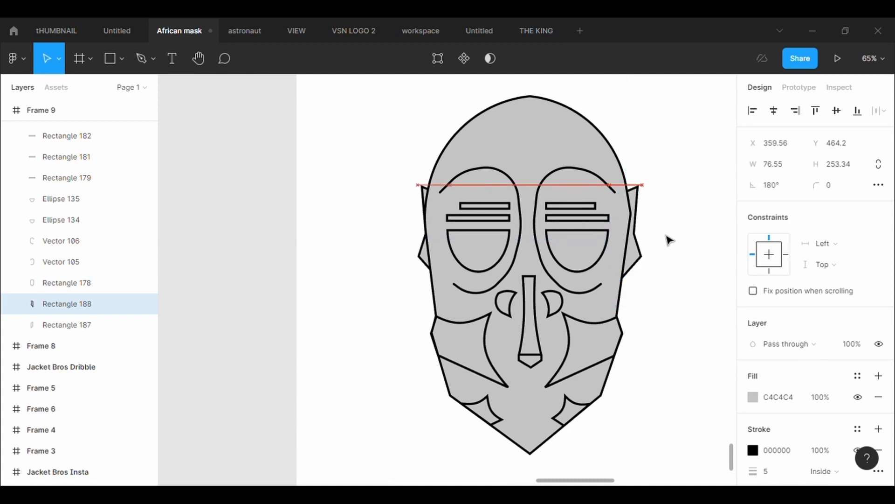
drag(423, 254, 439, 253)
click(681, 368)
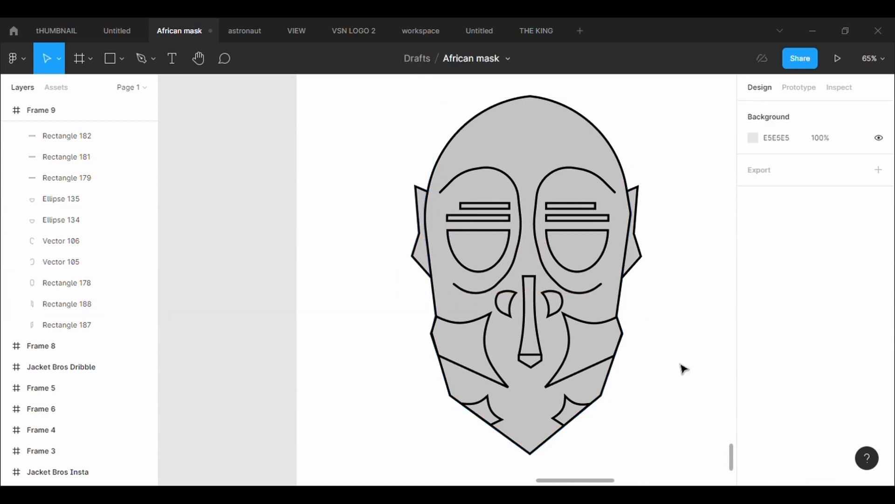
Bend the straight lower edge of the left cheek shape into a downward curve
scroll(70, 154, up, 2)
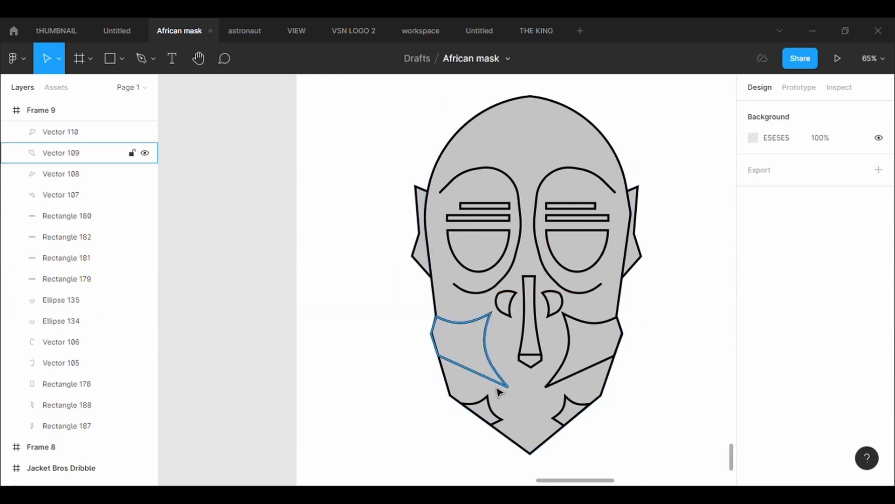
click(455, 372)
click(438, 58)
key(ctrl)
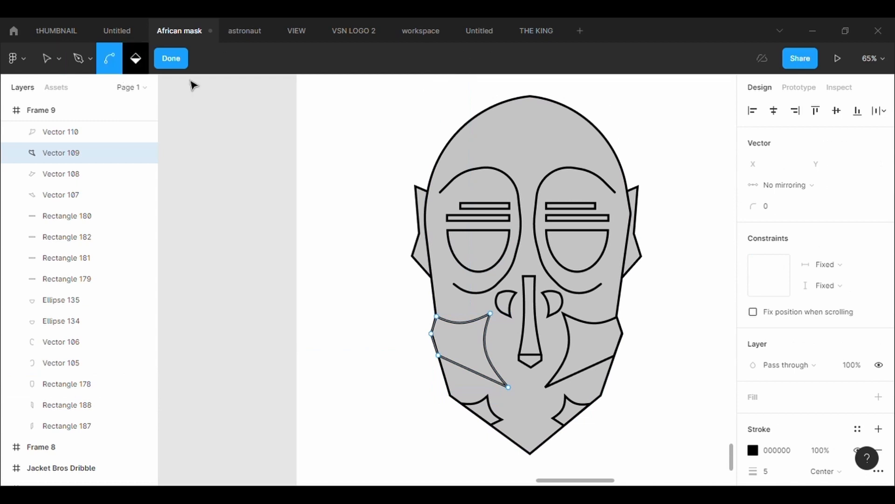
drag(474, 375, 470, 380)
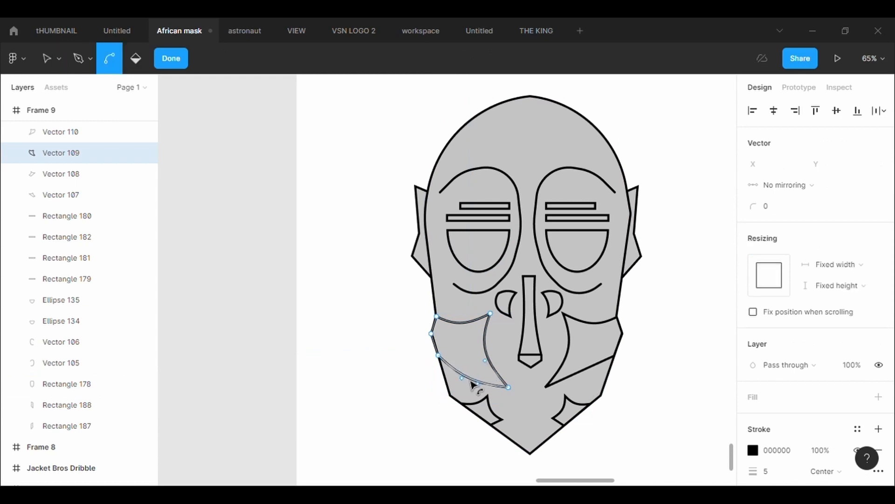
key(Escape)
key(Escape)
Bend the lower edge of the right cheek shape downward to mirror the curve of the left one
click(569, 369)
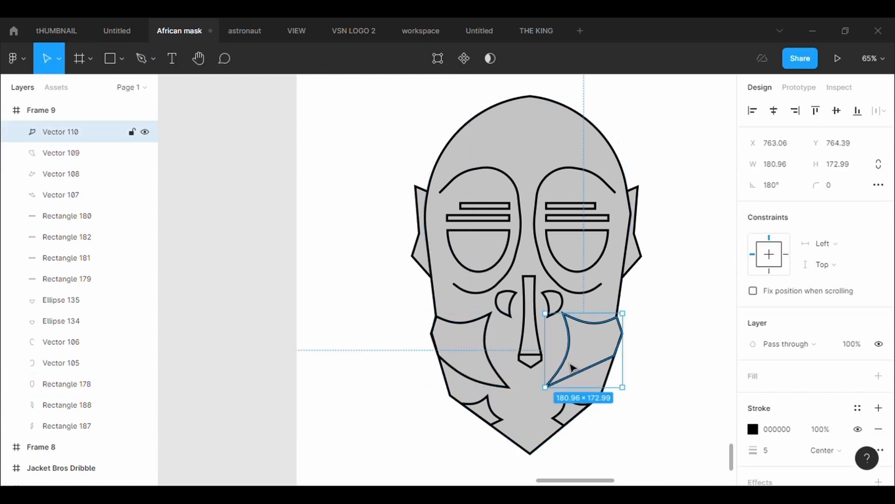
key(Delete)
key(ctrl+z)
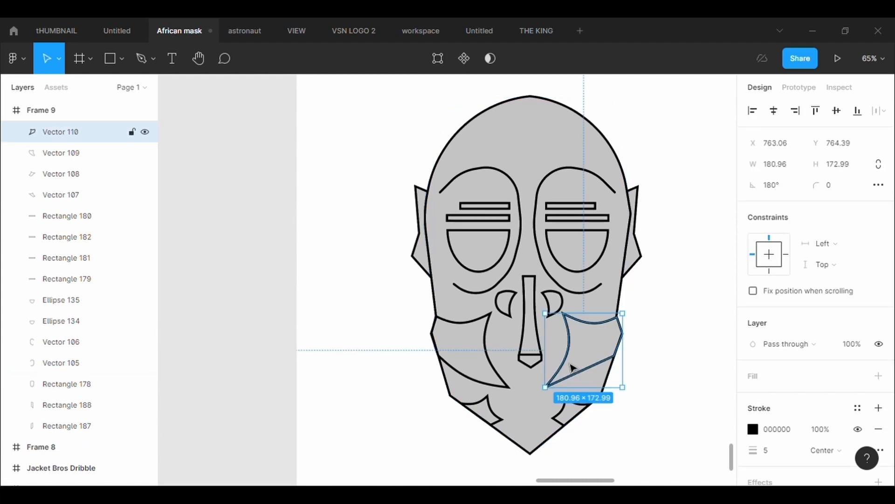
click(437, 59)
click(109, 59)
drag(585, 370, 590, 381)
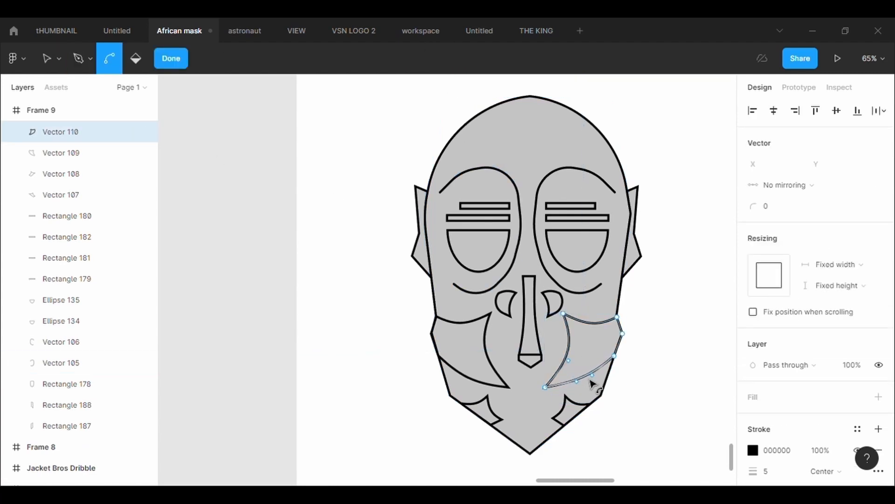
click(690, 389)
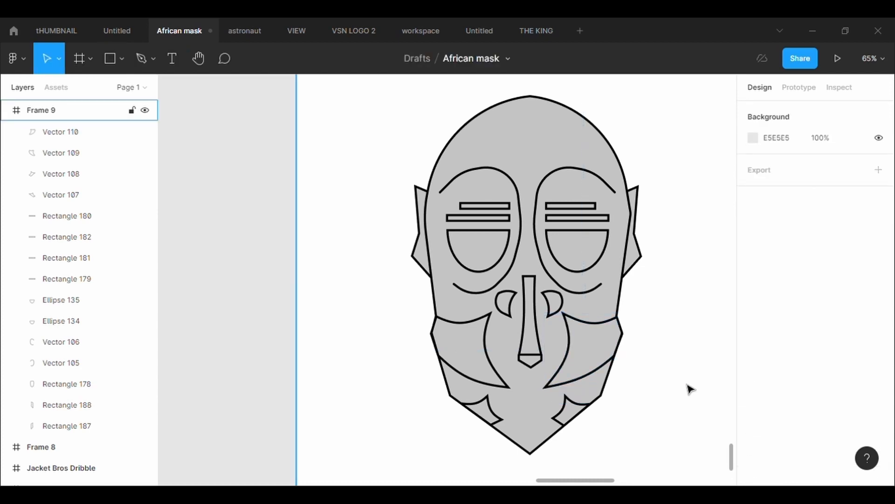
Draw a rectangle about 84 × 70 in the centre of the forehead and give it a stroke with a weight of 5
scroll(690, 390, up, 2)
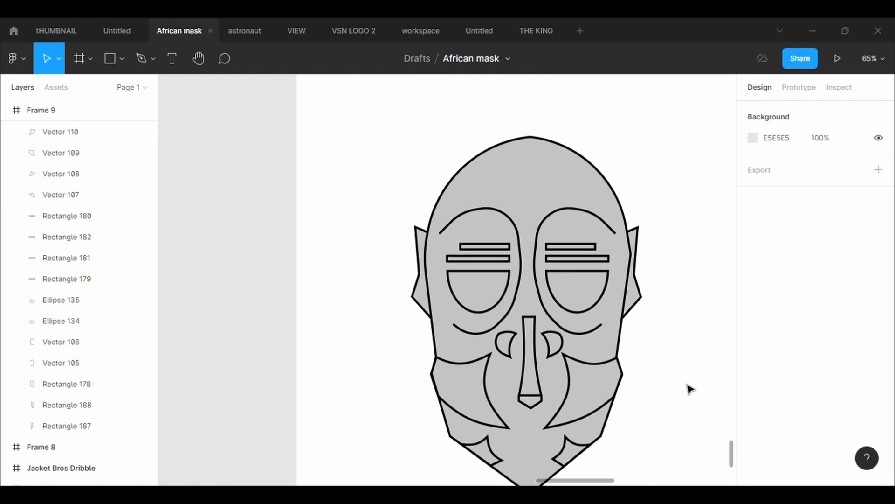
click(114, 60)
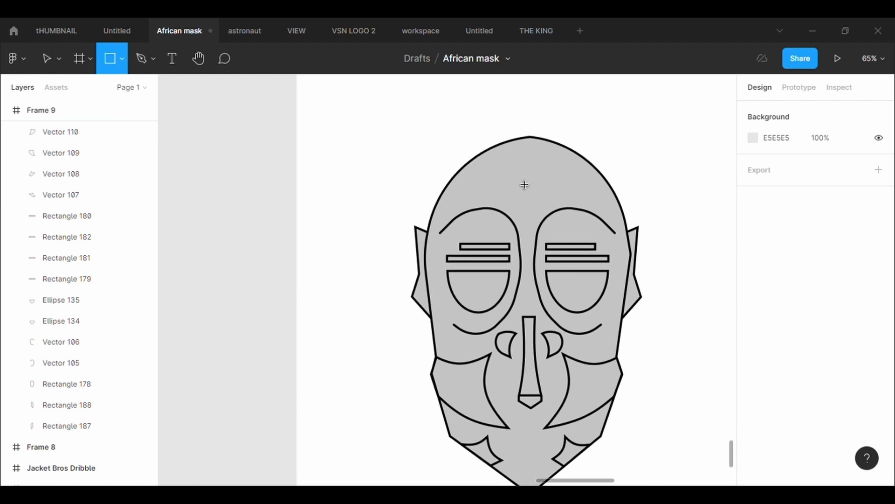
drag(509, 176, 546, 206)
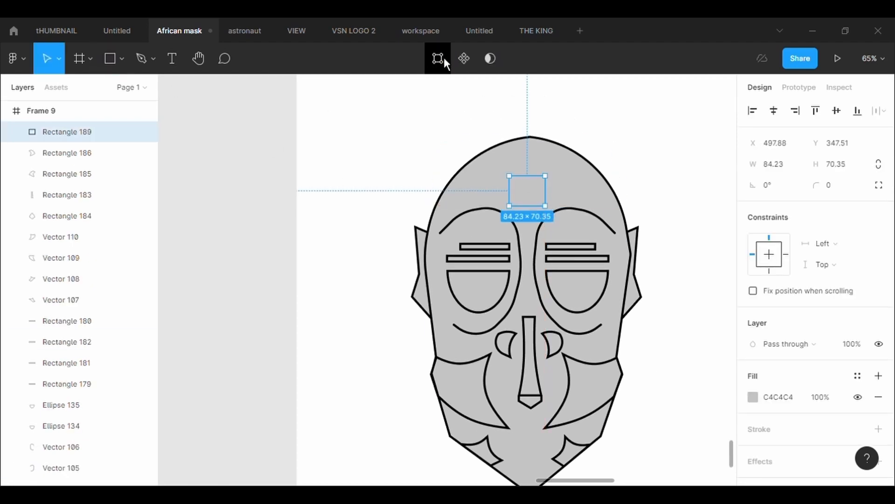
click(787, 424)
text(5)
key(Return)
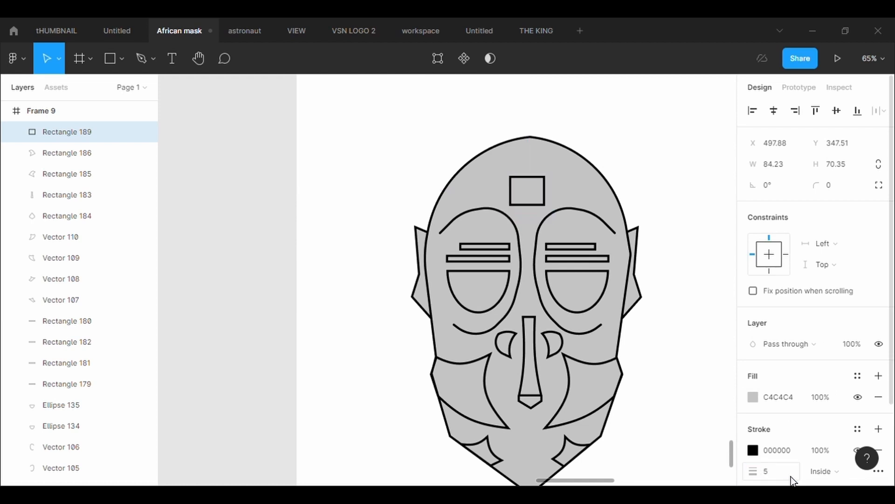
Rotate the forehead rectangle into a diamond and adjust its side points so they are level and evenly spread
drag(559, 223, 527, 236)
click(438, 59)
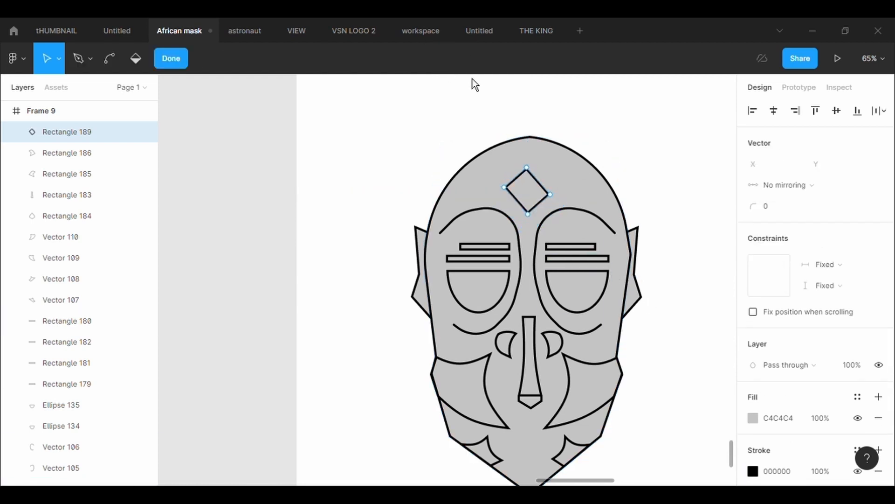
drag(551, 195, 511, 190)
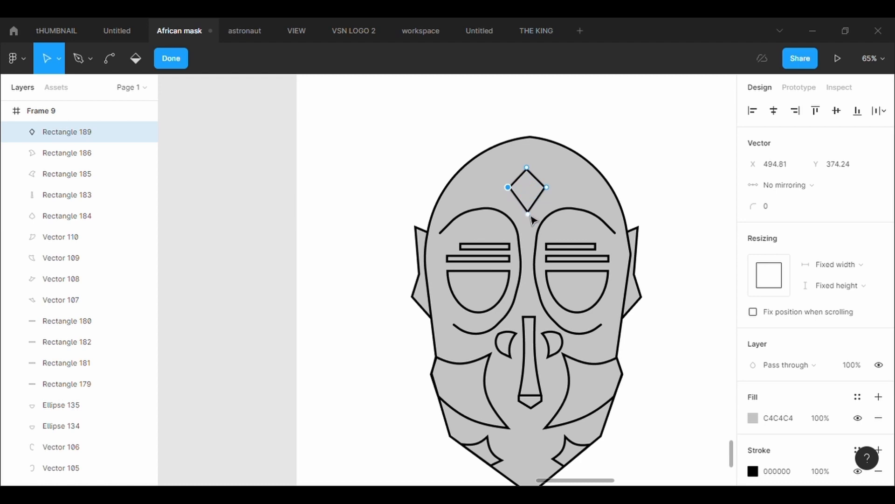
drag(511, 189, 555, 192)
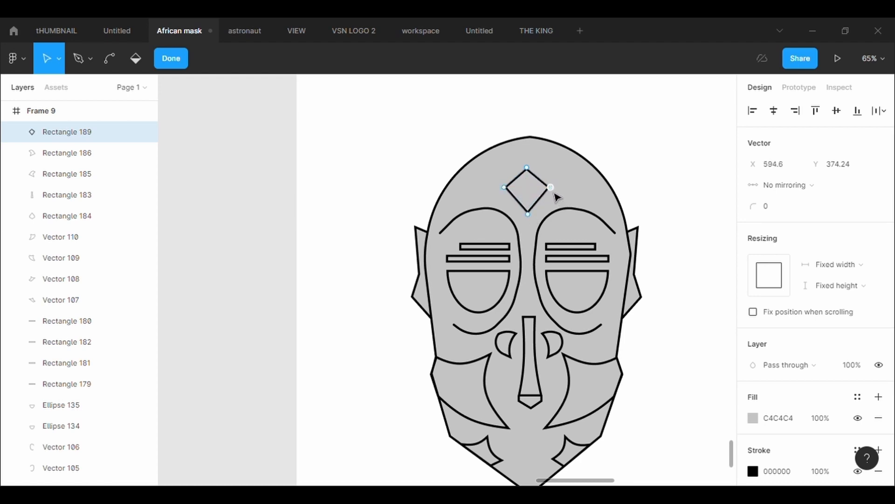
Add an inward-pulled point on each lower edge of the diamond and set both points' corner radius to 500
scroll(545, 208, up, 5)
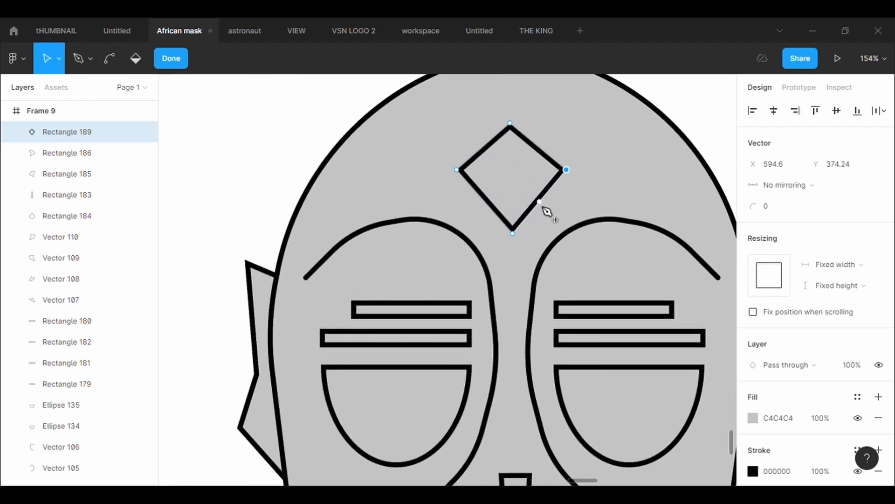
drag(541, 203, 489, 192)
click(776, 212)
key(Return)
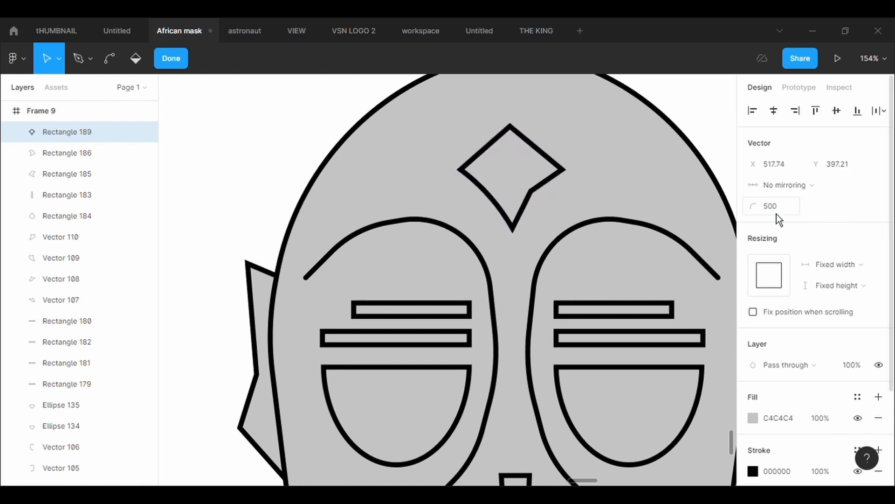
click(534, 194)
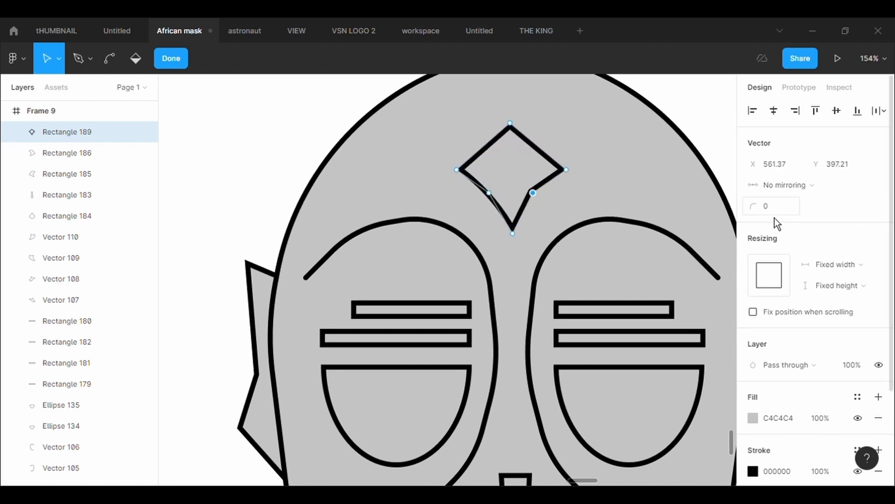
click(774, 213)
text(500)
key(Return)
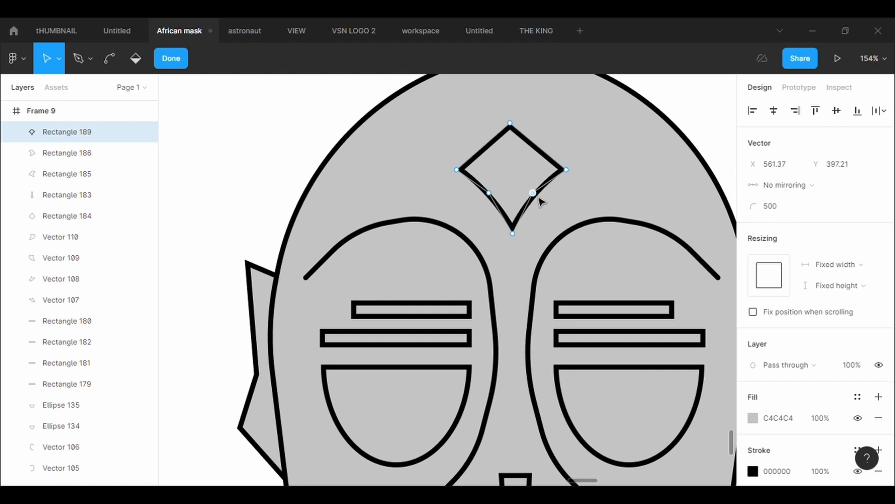
Pull the points on the diamond's two lower edges further inward to deepen their curves, and finish editing the shape
drag(539, 199, 510, 180)
key(ctrl+z)
click(600, 189)
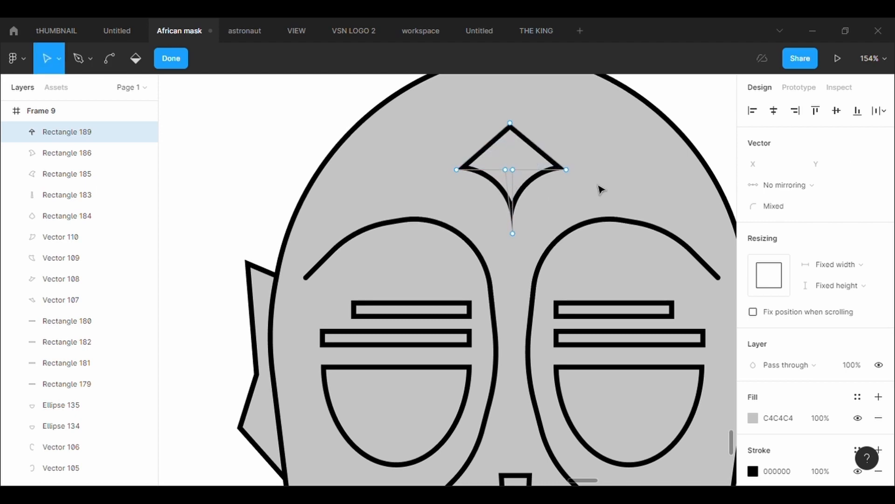
double_click(600, 189)
key(Escape)
key(Escape)
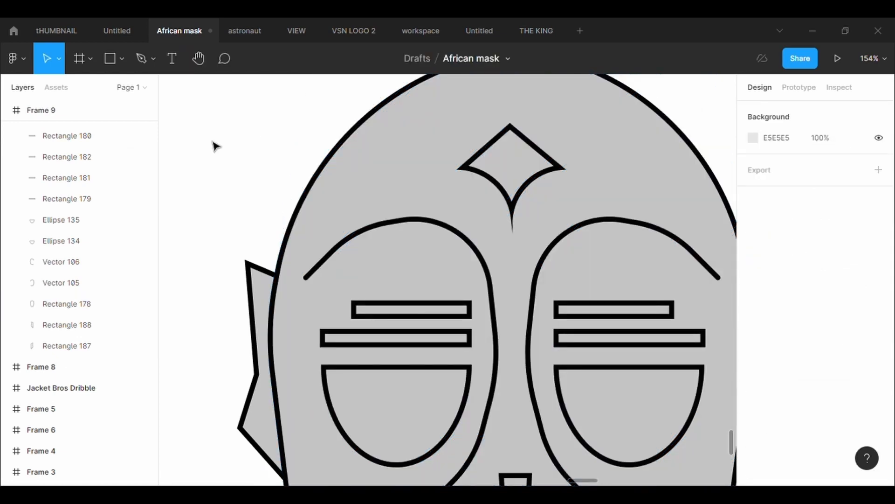
Draw a rectangle about 75 × 58.5 on the left side of the forehead and give it a stroke with a weight of 5
scroll(602, 252, down, 6)
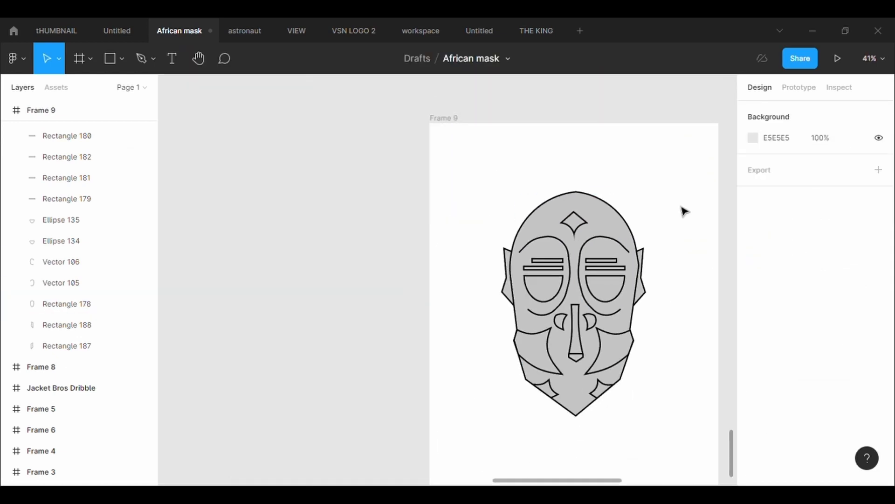
scroll(685, 211, up, 3)
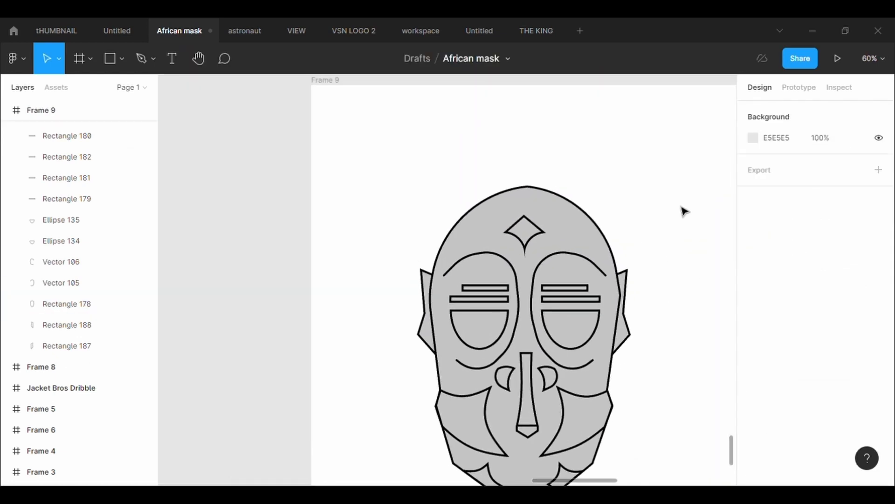
scroll(684, 211, up, 3)
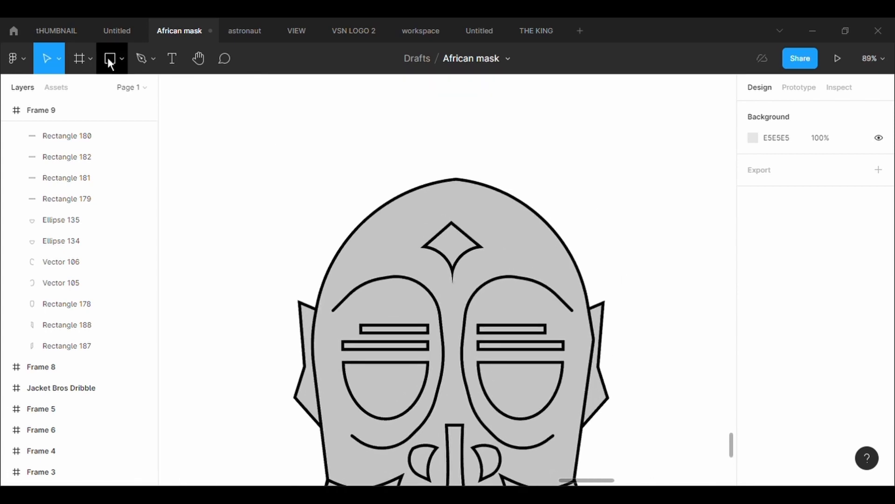
click(117, 67)
scroll(364, 262, up, 5)
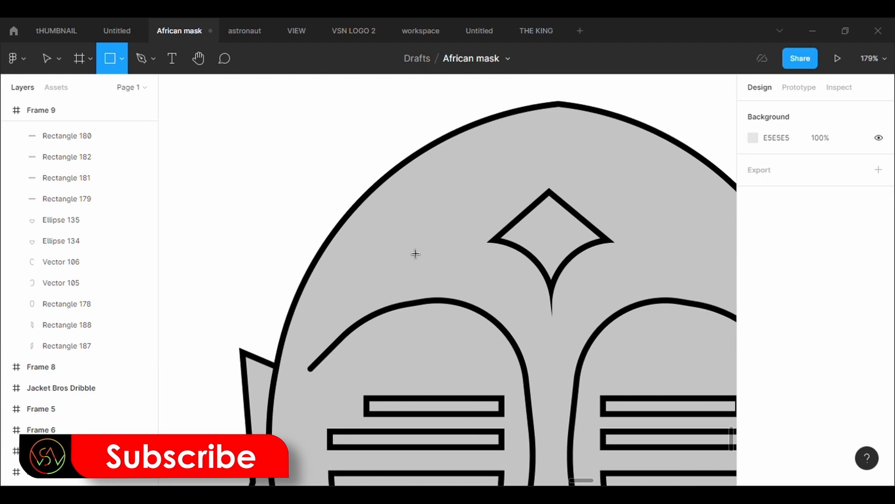
drag(355, 208, 442, 276)
click(816, 428)
click(778, 471)
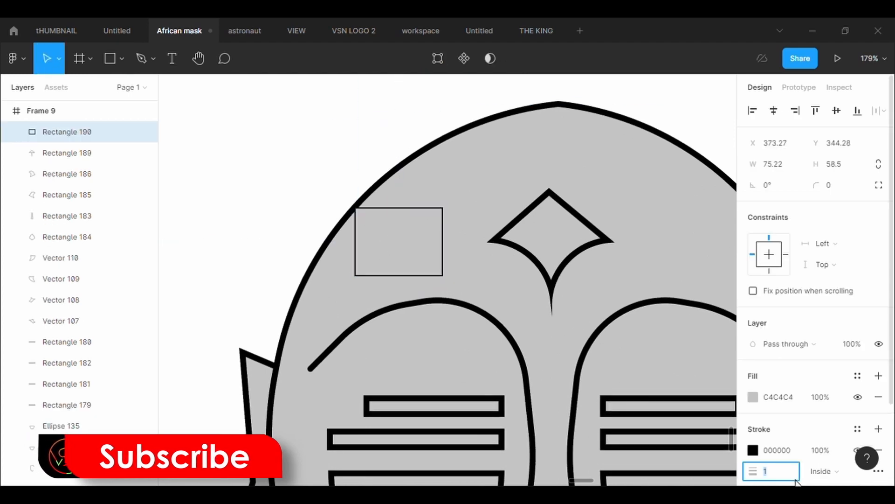
text(5)
key(Return)
Move the rectangle's left corners toward the head outline and add a point between them with a corner radius of 500
click(438, 58)
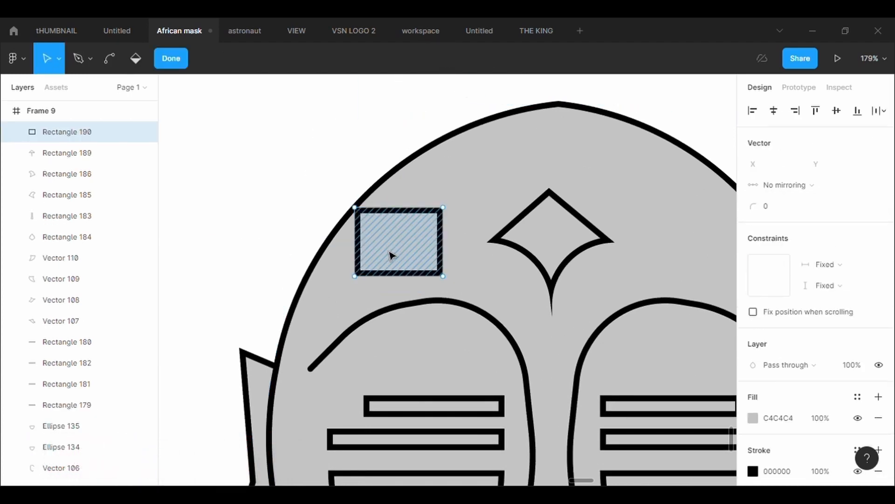
drag(359, 211, 400, 165)
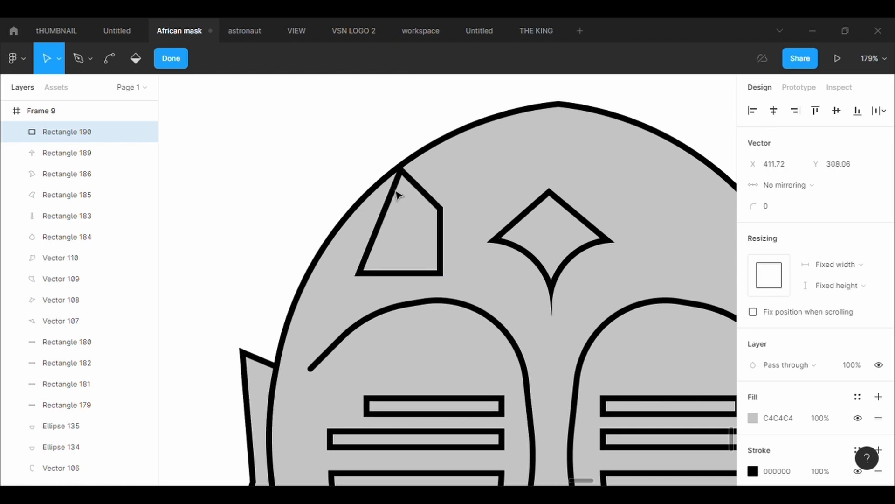
drag(357, 279, 342, 256)
drag(366, 211, 357, 217)
click(780, 209)
text(5)
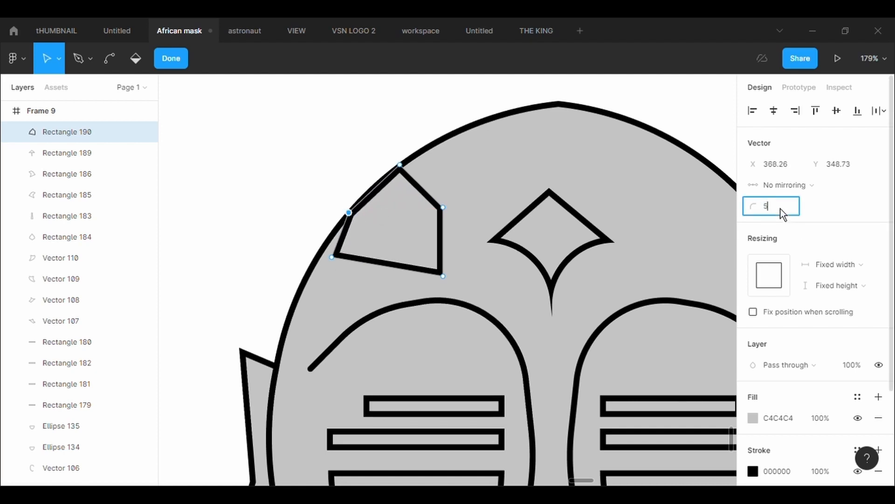
text(00)
key(Return)
Reposition the forehead shape's three outer points so its rounded outer edge meets the head outline
click(332, 257)
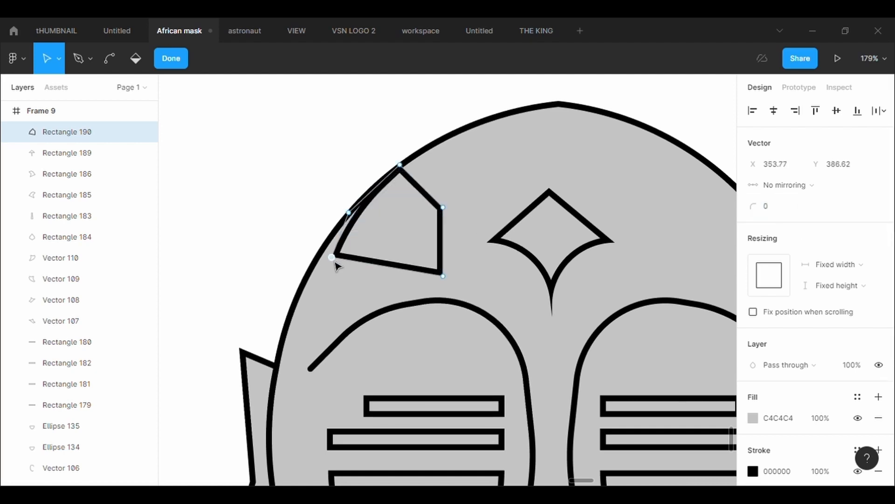
drag(335, 263, 326, 261)
drag(350, 214, 342, 198)
click(400, 165)
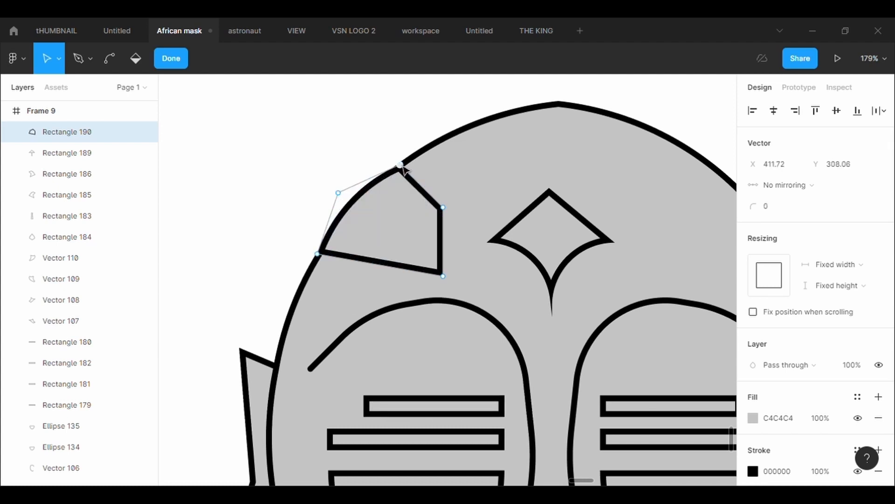
drag(404, 170, 404, 166)
click(485, 169)
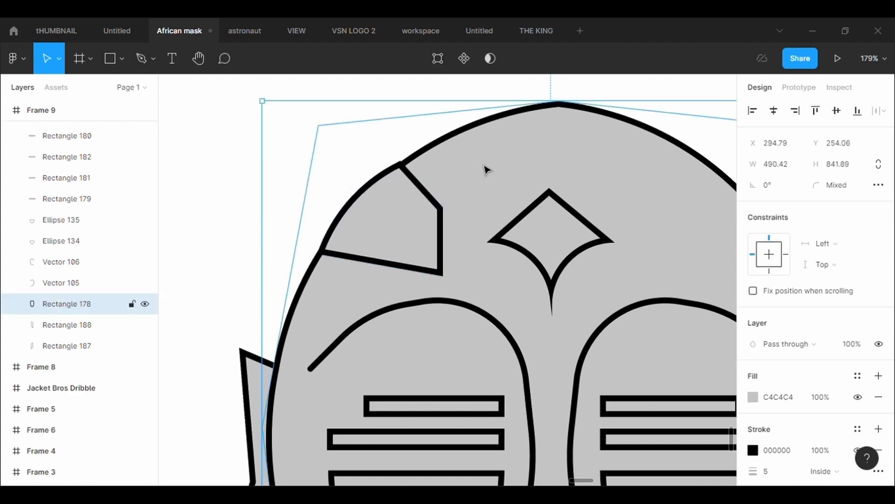
Nudge the top point of the left forehead shape slightly to the right along the head outline
scroll(485, 169, down, 5)
click(457, 192)
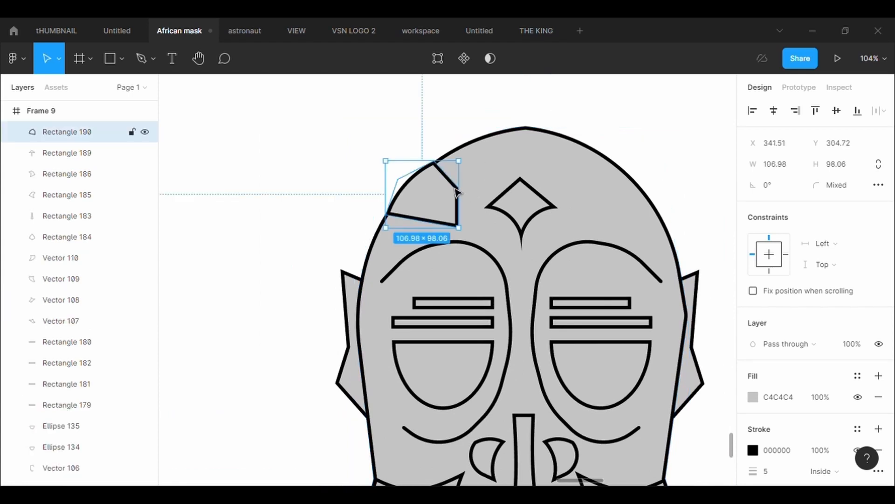
click(446, 71)
drag(434, 163, 440, 164)
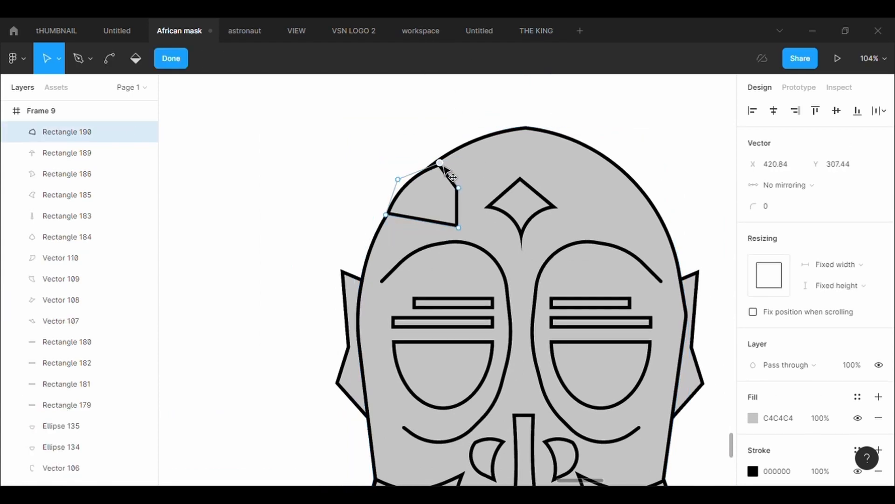
key(Escape)
click(455, 128)
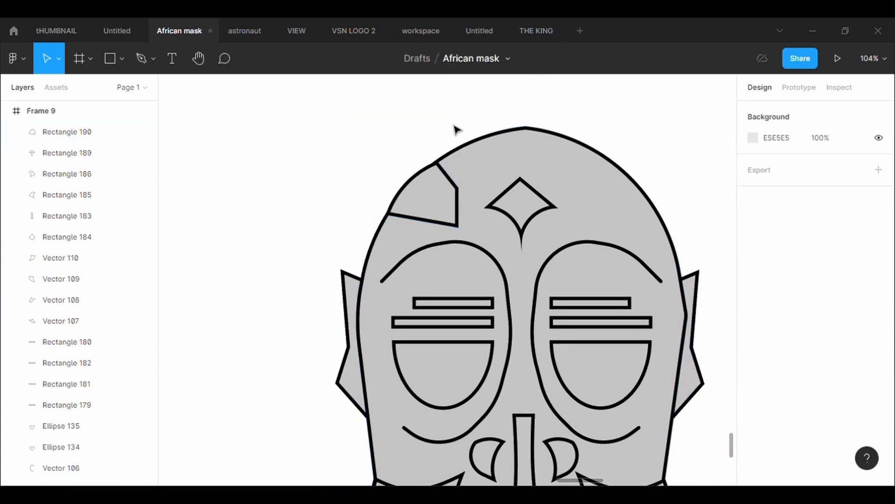
Set the corner radius of the left forehead shape's upper inner point to 500
scroll(453, 174, up, 5)
scroll(435, 161, down, 5)
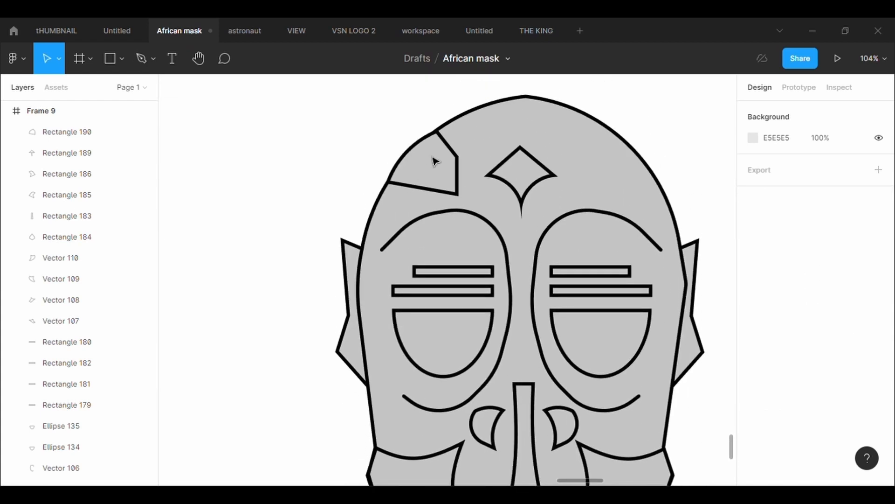
click(436, 159)
click(441, 60)
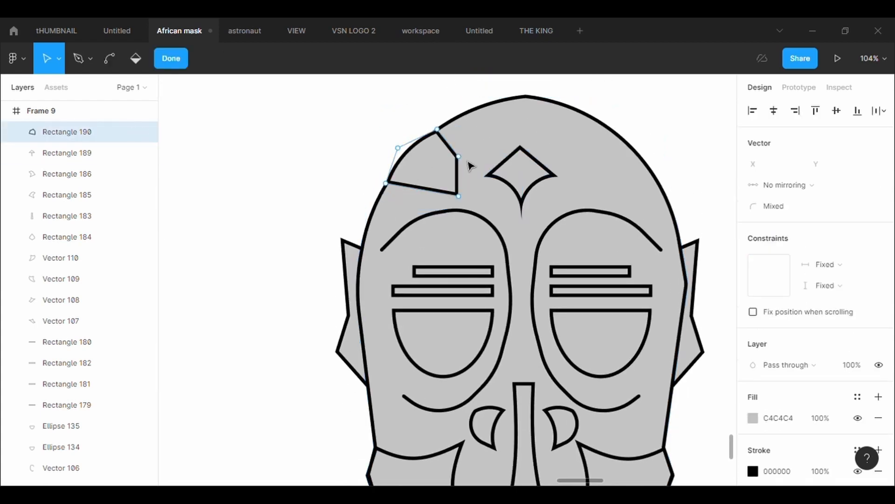
click(458, 157)
text(500)
key(Return)
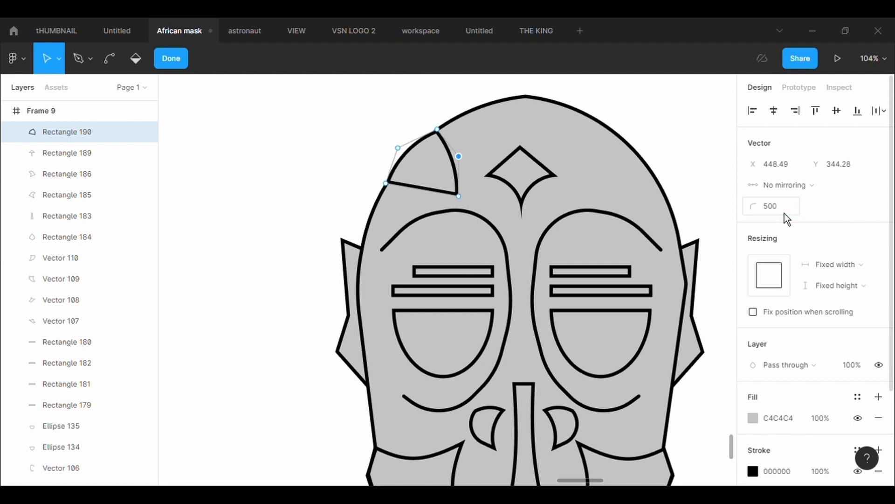
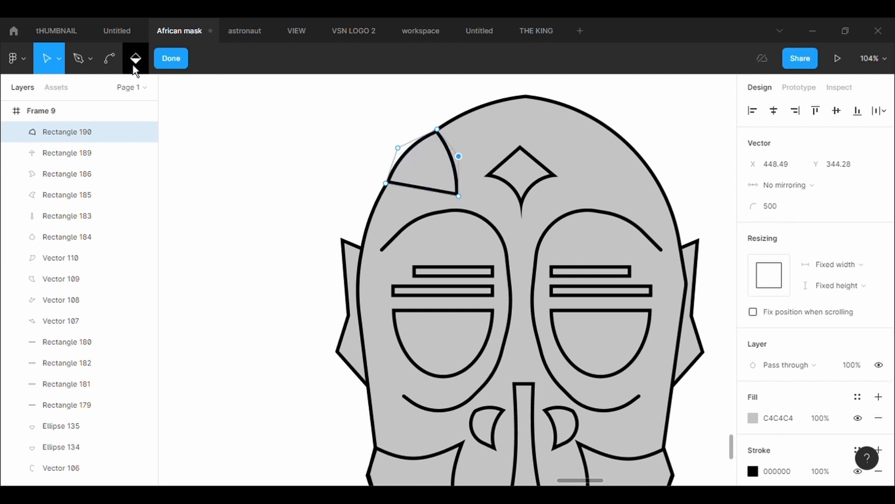
Bend the lower edge of the left forehead shape upward into an arc and finish editing it
click(109, 59)
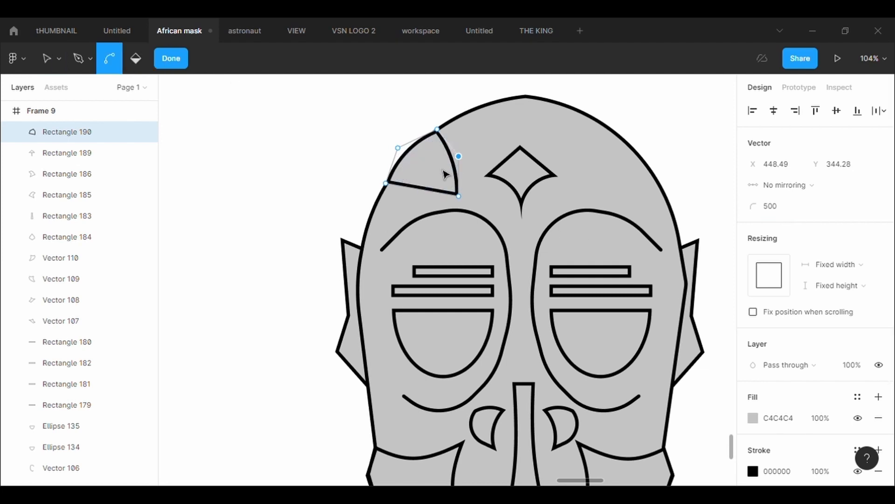
click(428, 192)
drag(428, 192, 432, 185)
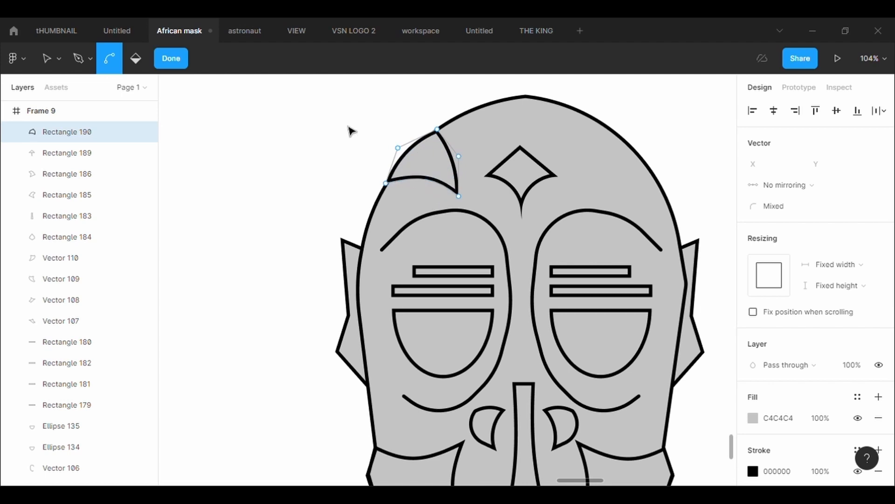
key(Escape)
Paste a copy of the left forehead shape, flip it horizontally and place it on the opposite side of the forehead
key(ctrl+v)
key(shift+h)
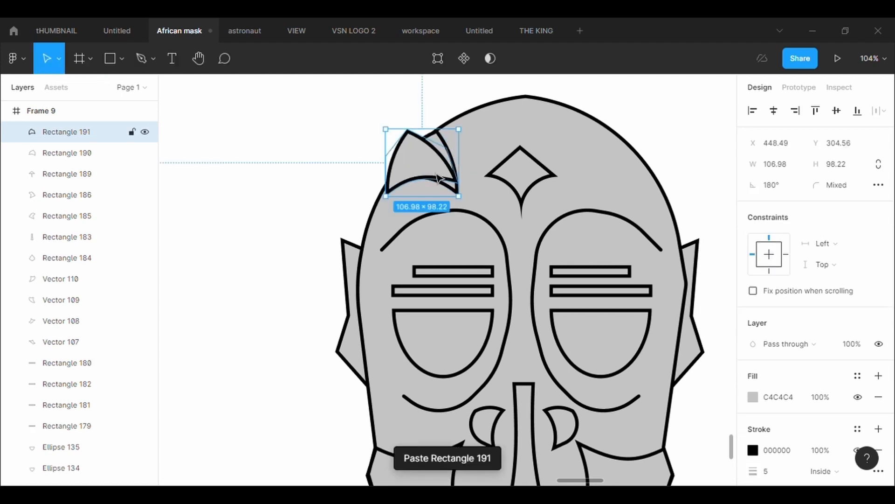
drag(445, 179, 641, 175)
click(665, 94)
scroll(665, 114, down, 5)
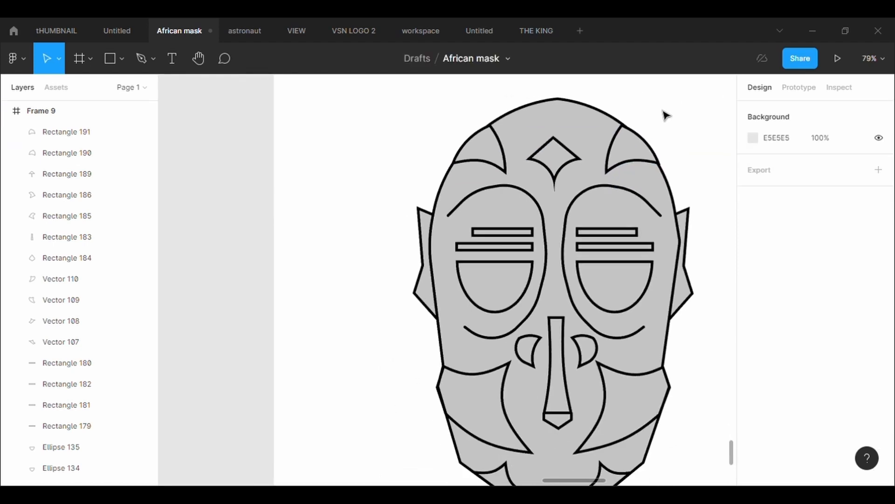
scroll(679, 310, up, 2)
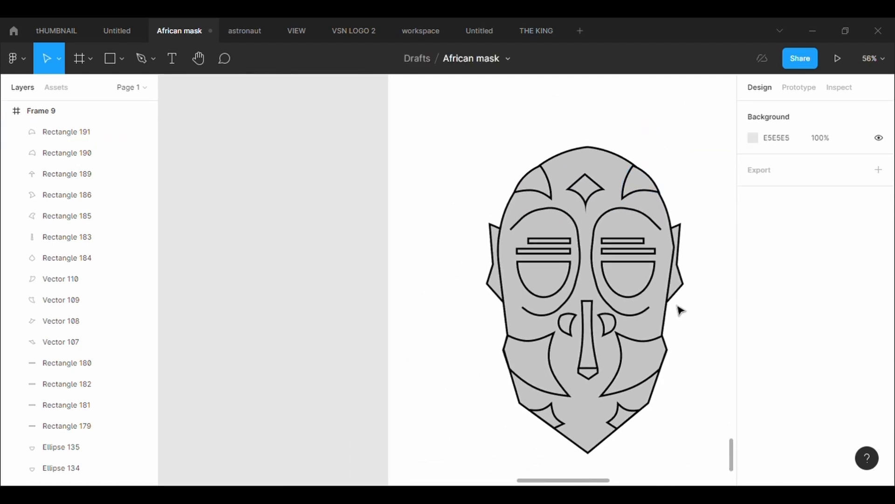
Draw a triangle about 139 × 196 at the top centre of the head and give it a stroke with a weight of 5
click(122, 59)
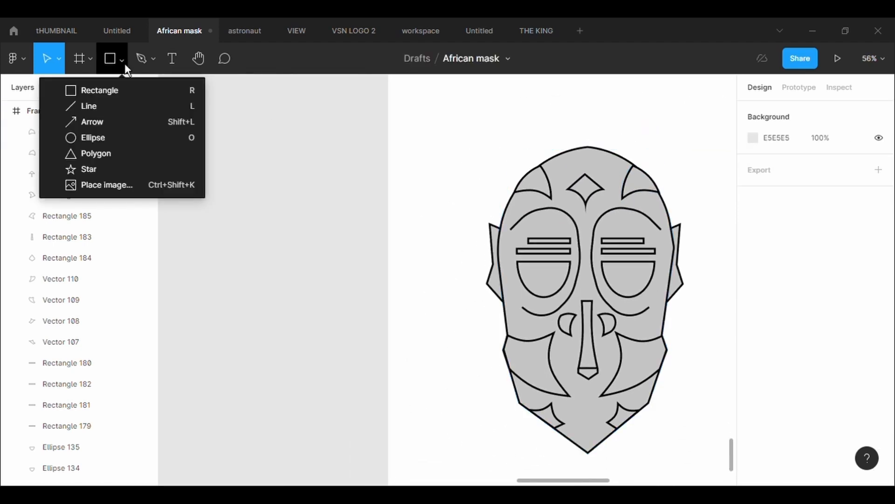
click(160, 156)
scroll(584, 145, right, 5)
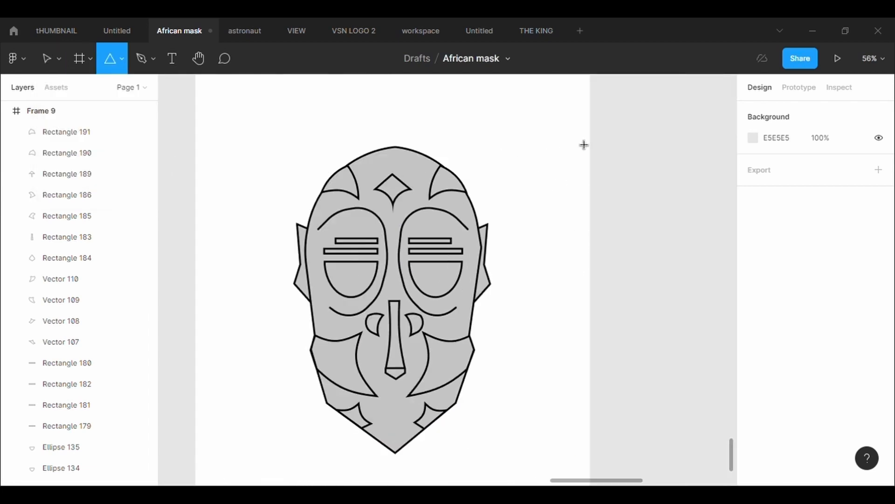
drag(411, 126, 441, 193)
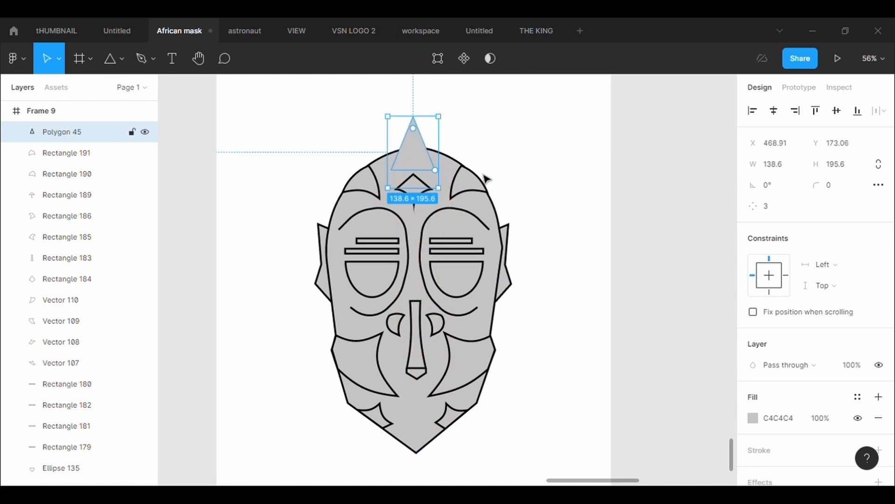
click(794, 451)
scroll(794, 475, down, 2)
click(789, 426)
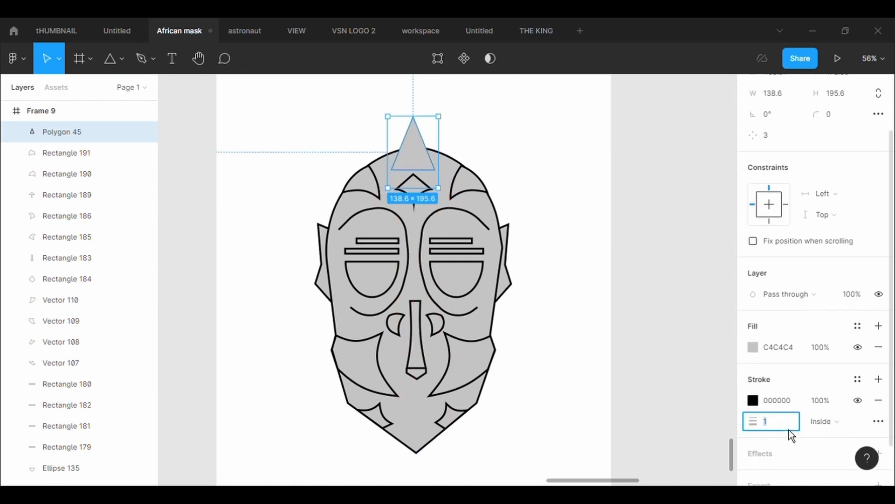
text(5)
key(Return)
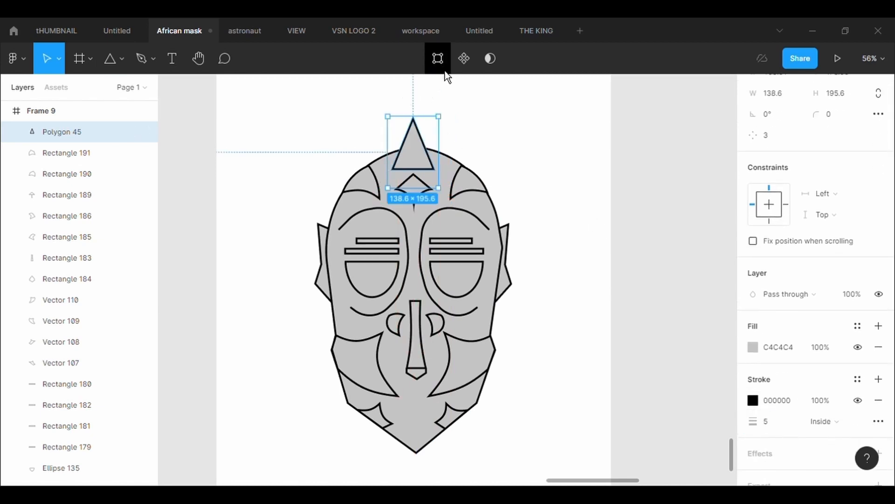
Reshape the triangle into a kite by raising its base corners and adding a point on the base pulled down toward the diamond
scroll(423, 125, up, 3)
key(Return)
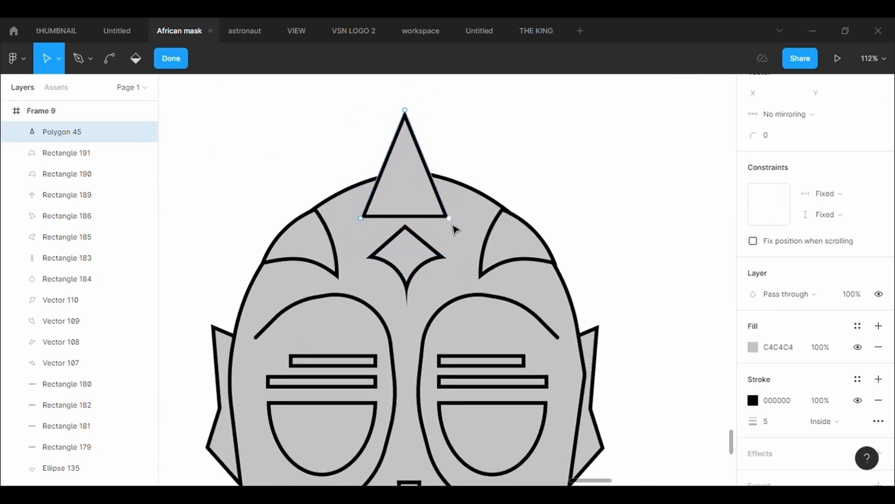
drag(454, 223, 455, 195)
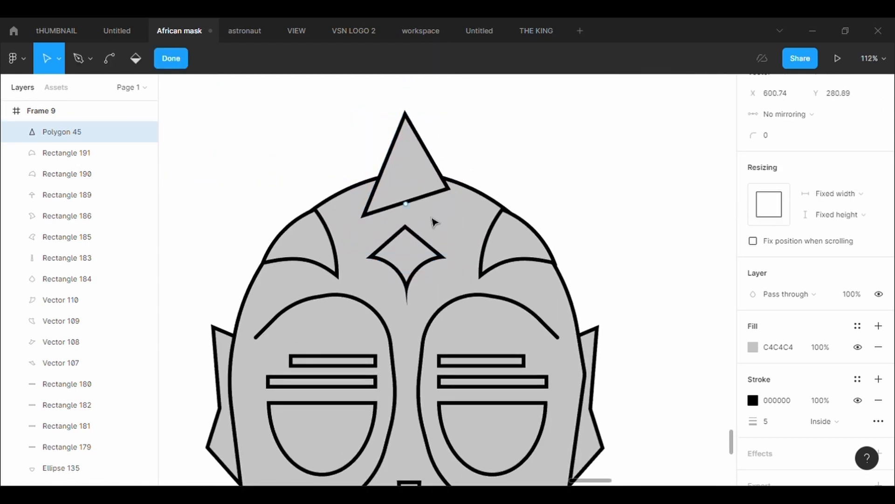
drag(366, 222, 408, 217)
Move the kite's two side corners up onto the head outline so they are level with each other
scroll(438, 215, up, 3)
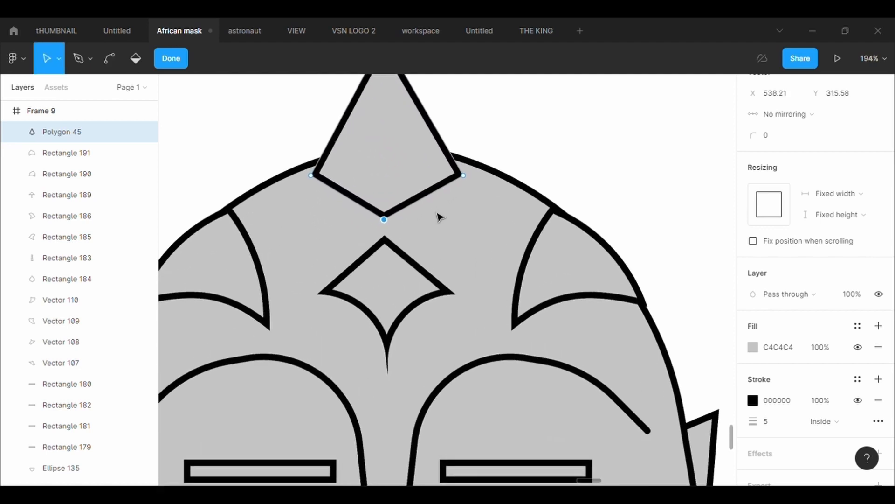
drag(464, 176, 459, 160)
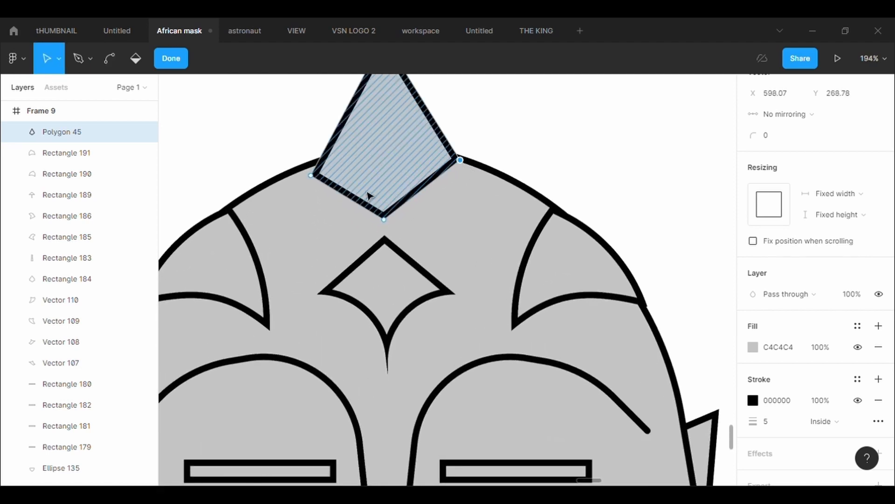
drag(318, 183, 320, 165)
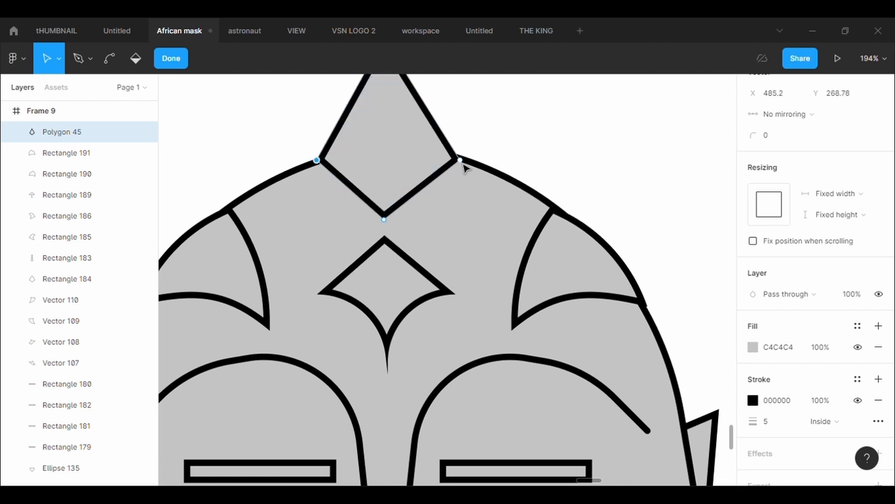
Lower the kite's apex, move its right corner along the head outline and raise its bottom point to make a flatter diamond
drag(463, 163, 458, 161)
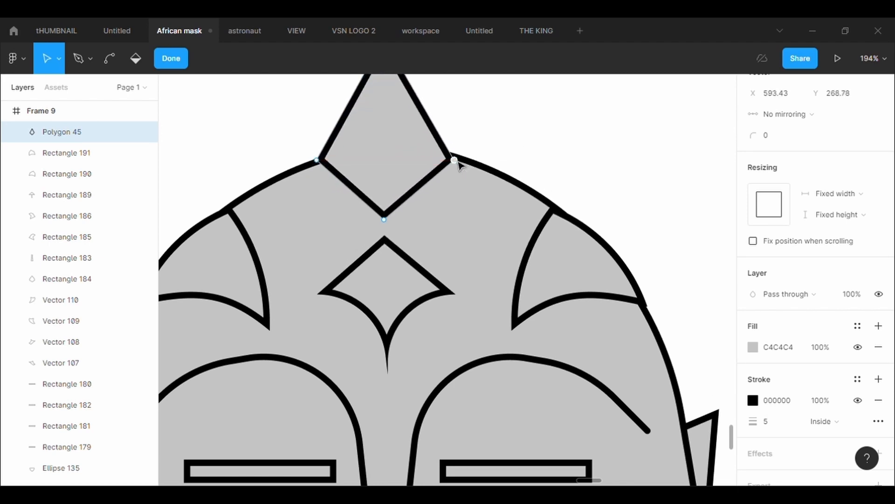
scroll(458, 164, up, 2)
drag(384, 84, 387, 153)
drag(457, 207, 463, 209)
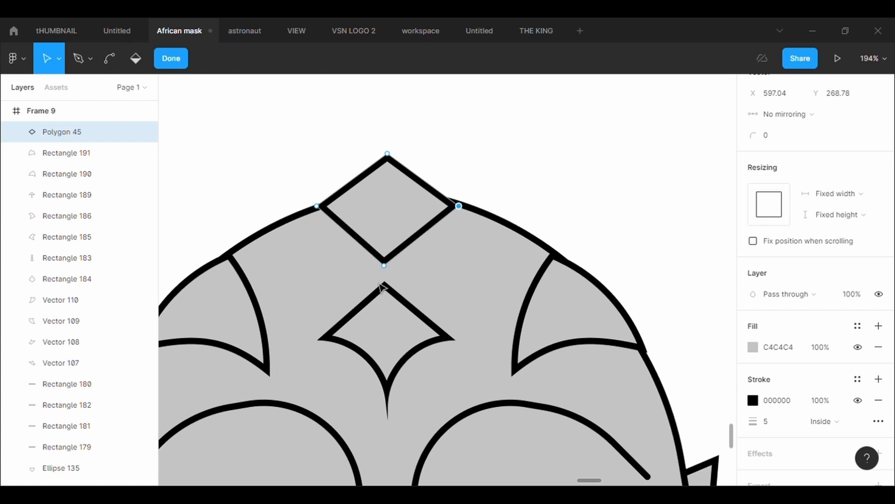
drag(385, 267, 394, 251)
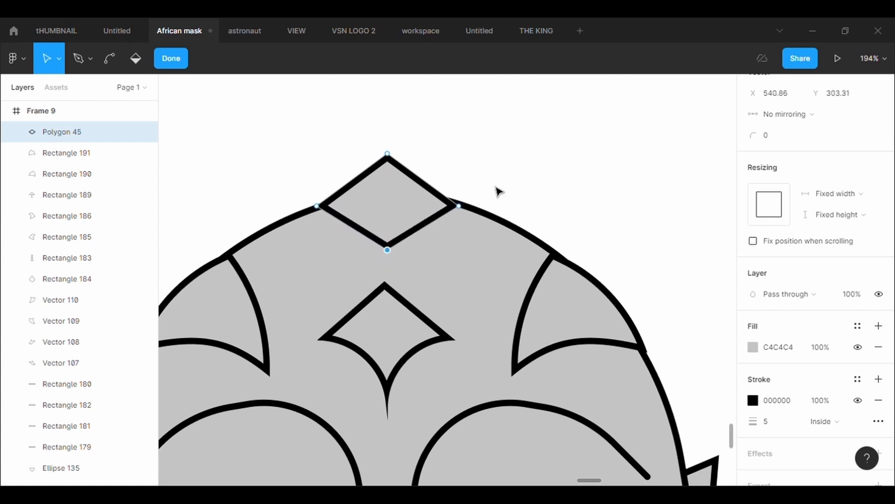
click(506, 183)
scroll(506, 183, down, 5)
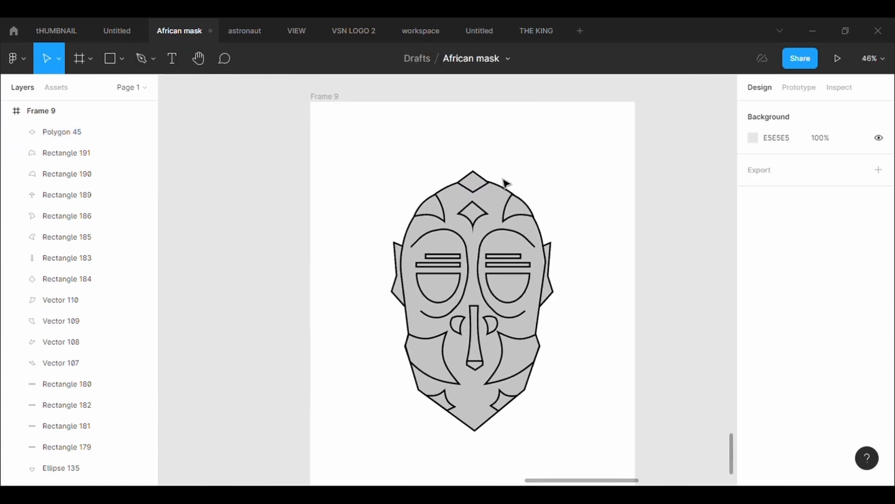
scroll(506, 184, up, 6)
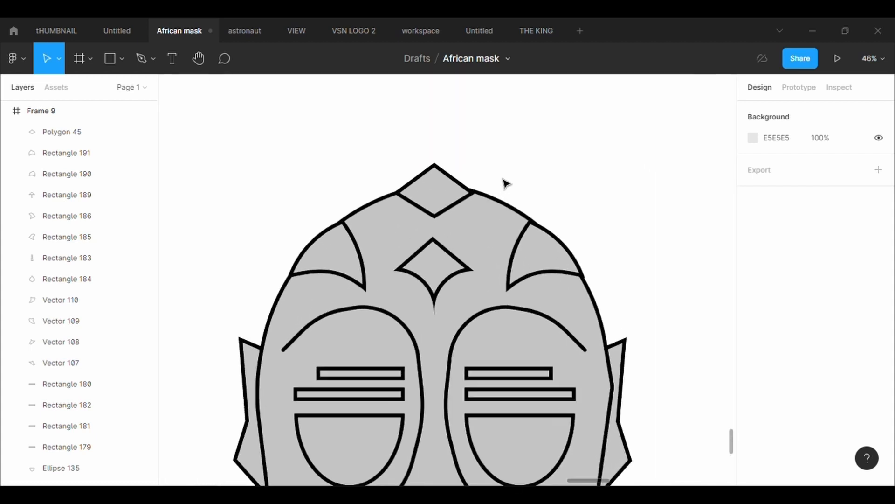
Bend both lower edges of the crown diamond inward into matching concave curves
click(329, 188)
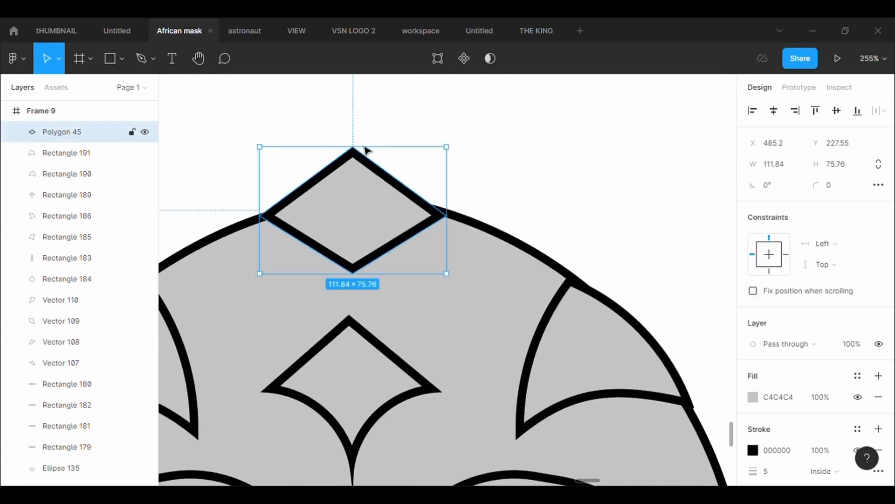
key(Return)
click(399, 244)
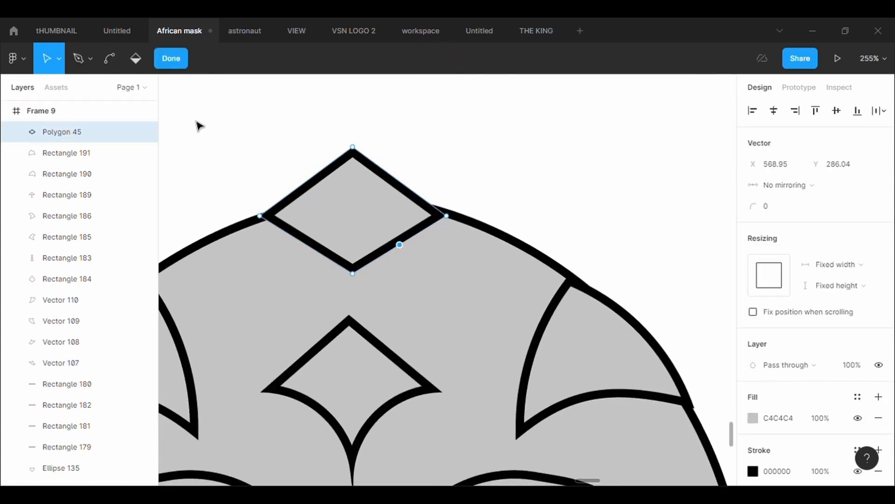
key(ctrl+z)
click(110, 61)
drag(393, 253, 397, 241)
key(ctrl+z)
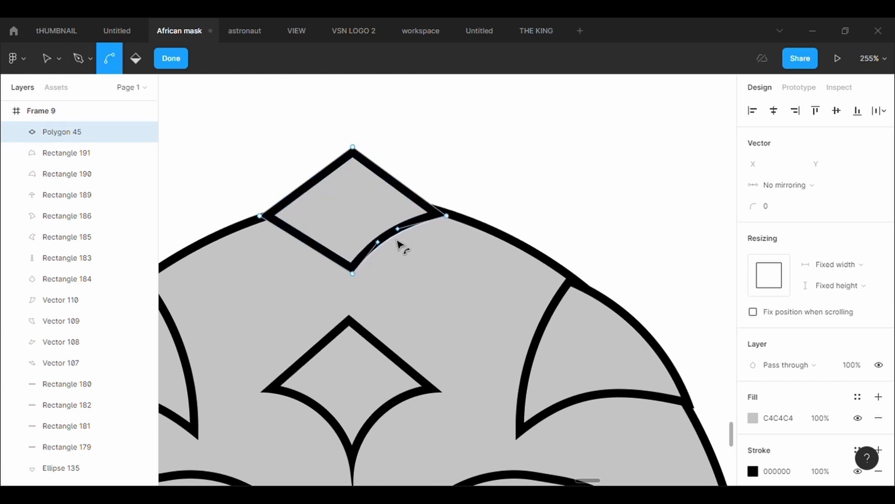
drag(322, 254, 327, 243)
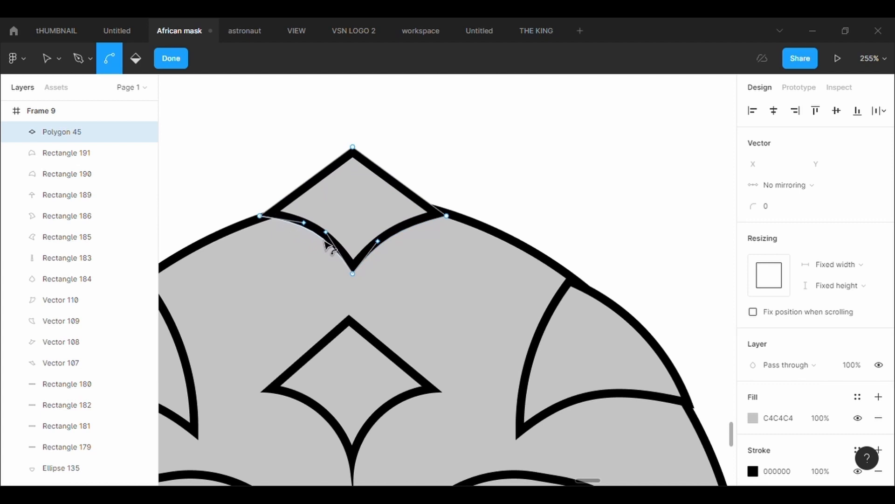
click(482, 158)
scroll(485, 160, down, 5)
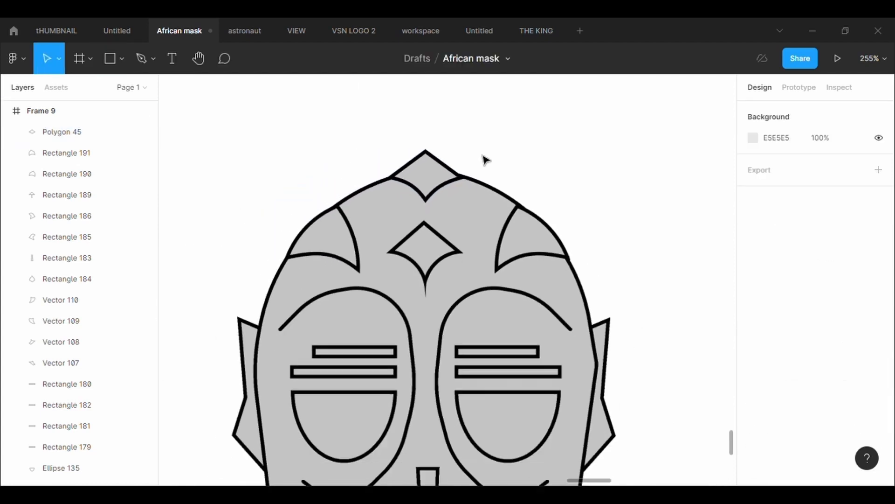
Nudge the crown shape's right corner up so that it sits on the head outline
scroll(485, 160, up, 5)
click(412, 212)
double_click(455, 217)
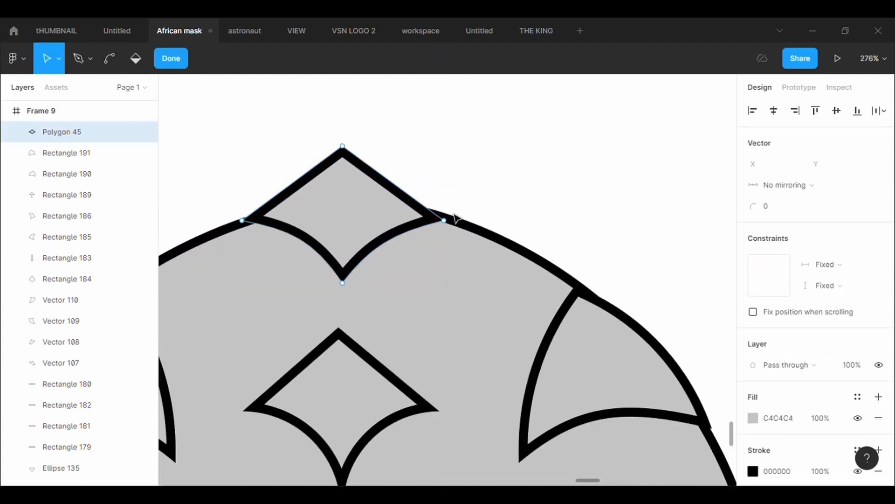
drag(447, 222, 446, 220)
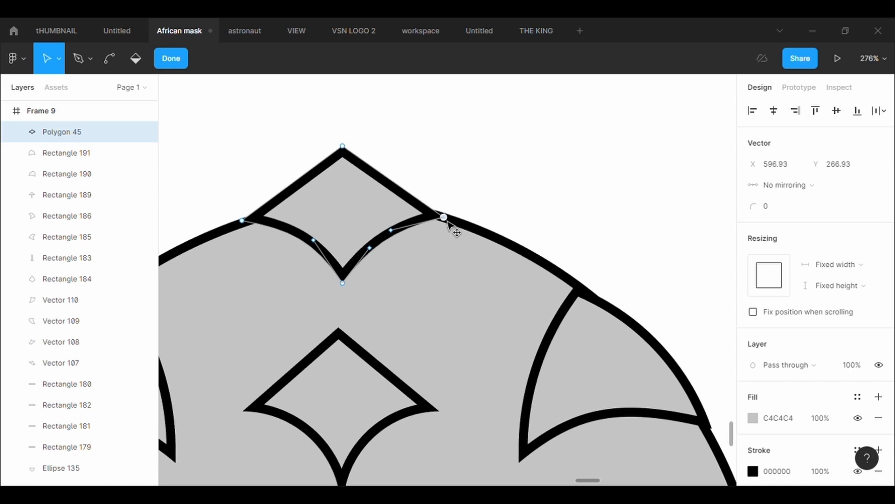
click(508, 189)
scroll(525, 176, down, 6)
scroll(527, 176, down, 2)
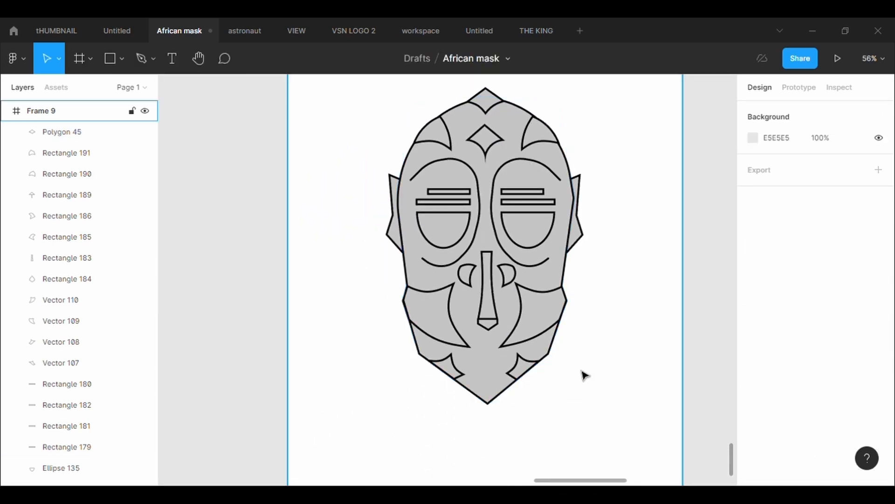
Draw a rectangle about 77 × 40 between the two chin shapes below the nose and give it a stroke with a weight of 5
click(120, 65)
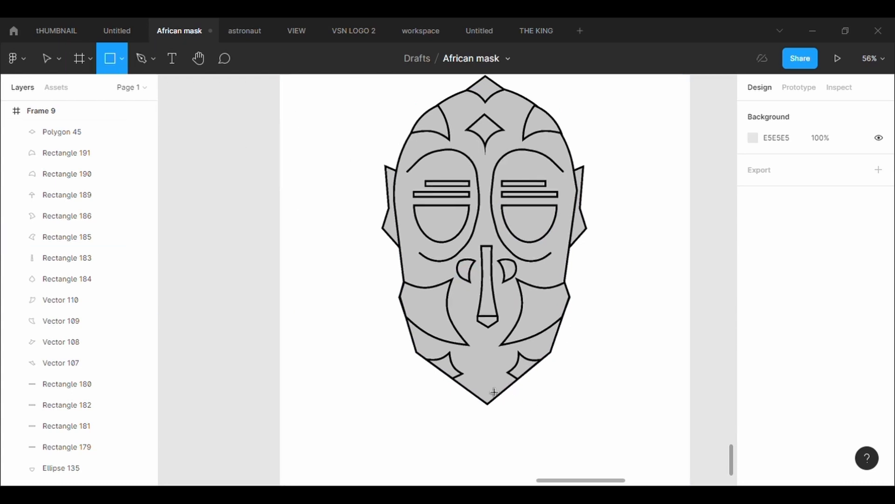
scroll(493, 392, up, 5)
drag(450, 329, 509, 360)
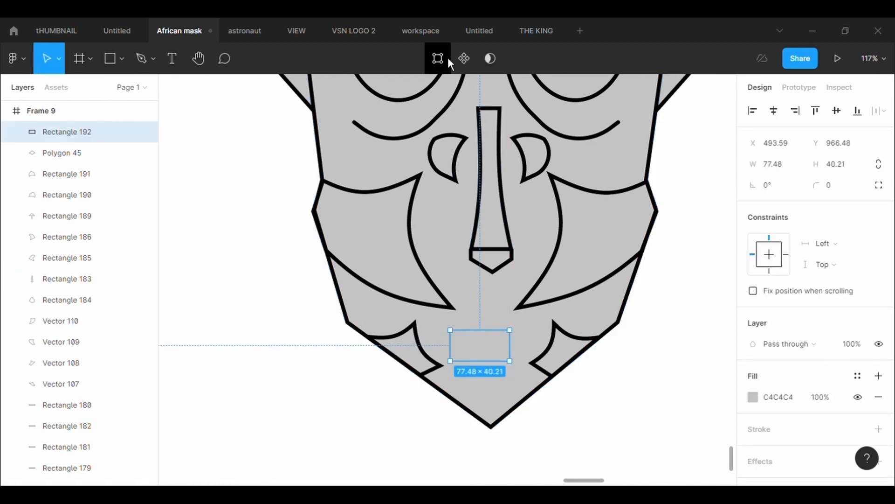
click(438, 58)
click(788, 451)
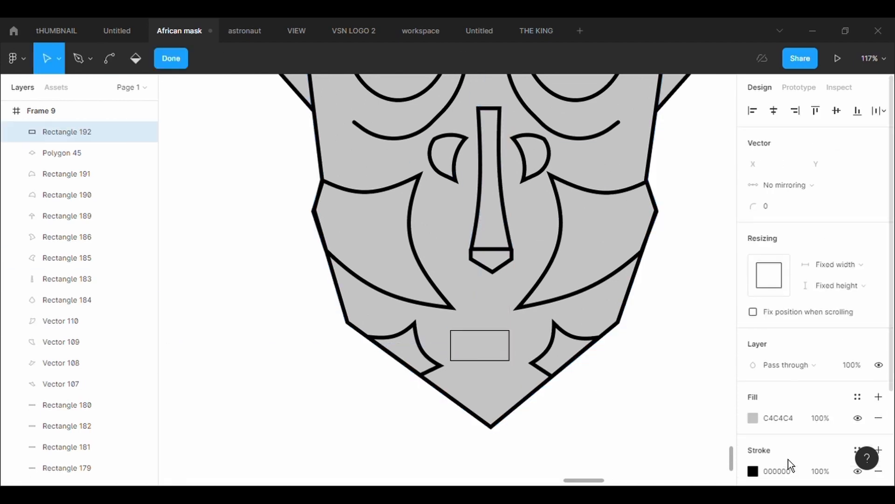
scroll(788, 459, down, 2)
click(778, 423)
text(5)
key(Return)
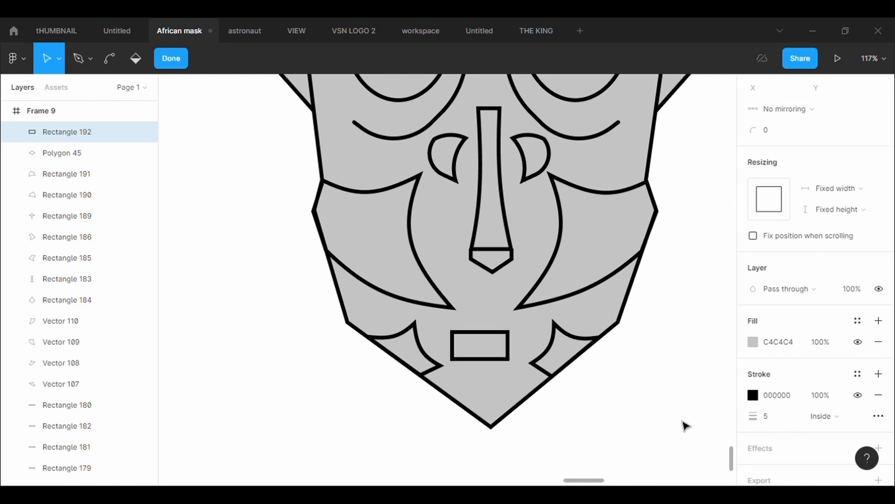
Widen the mouth rectangle toward the right to about 92, keeping its height
scroll(476, 347, up, 5)
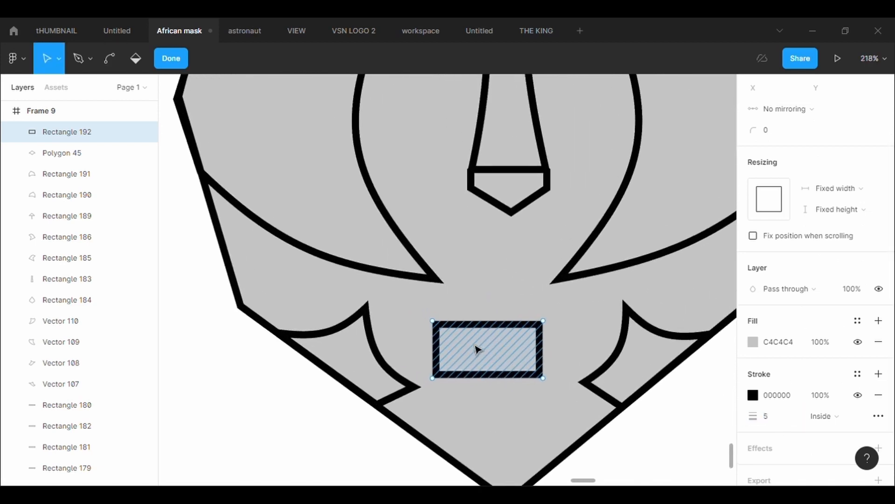
scroll(476, 347, down, 1)
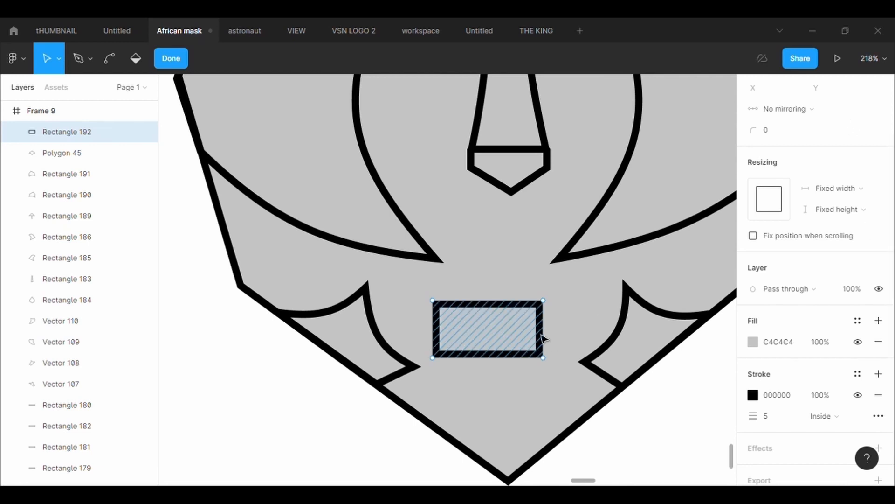
key(Escape)
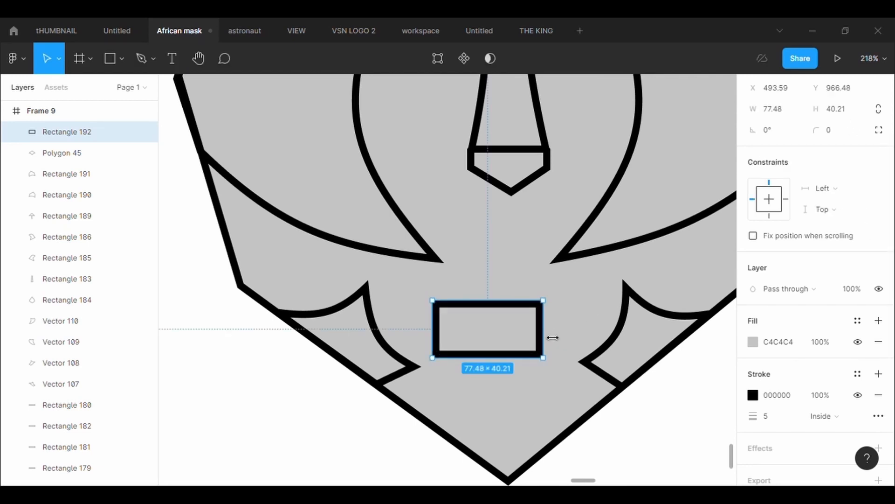
drag(549, 334, 575, 334)
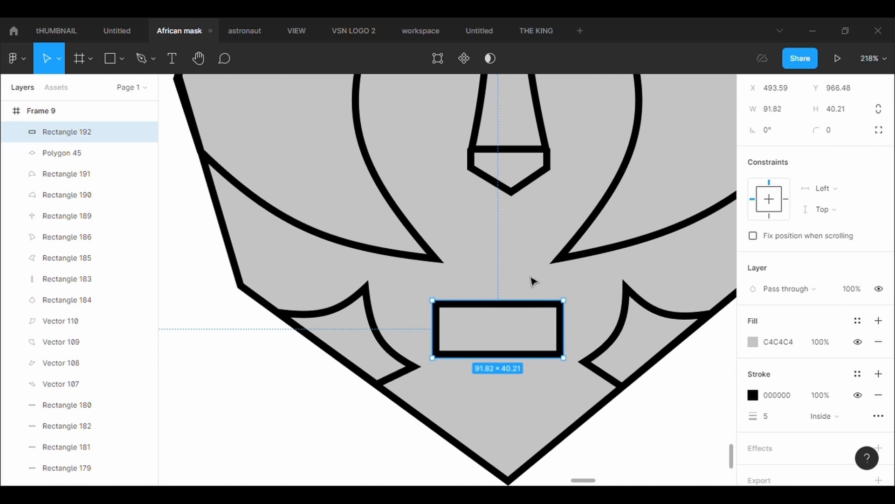
Reshape the mouth rectangle with three raised, slightly notched points on its upper edge, a lowered point on its base and raised bottom corners
click(439, 60)
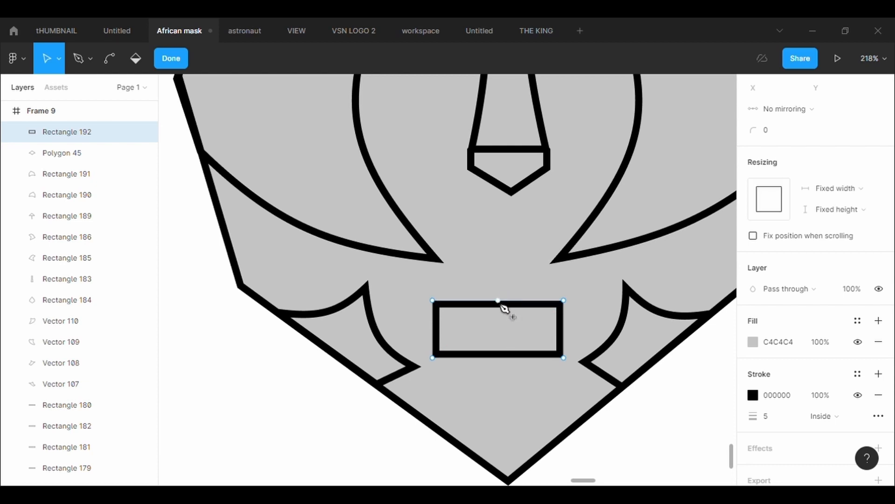
drag(498, 301, 464, 287)
drag(532, 296, 542, 295)
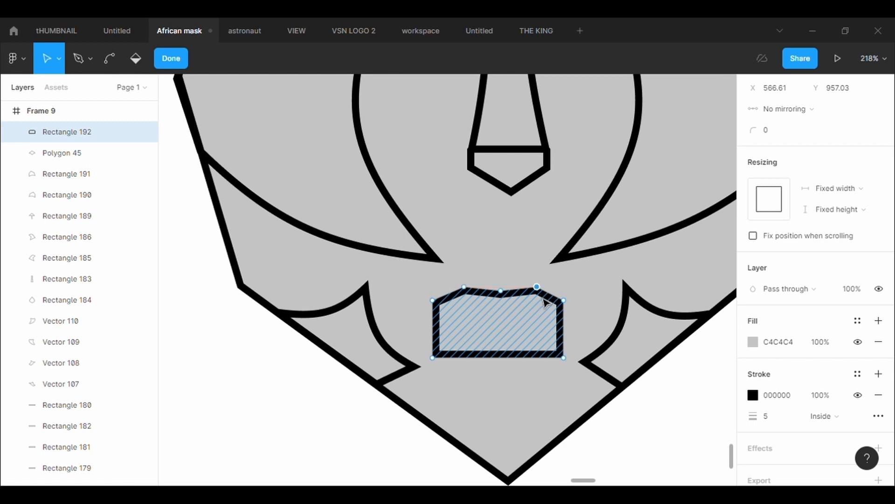
drag(498, 357, 500, 391)
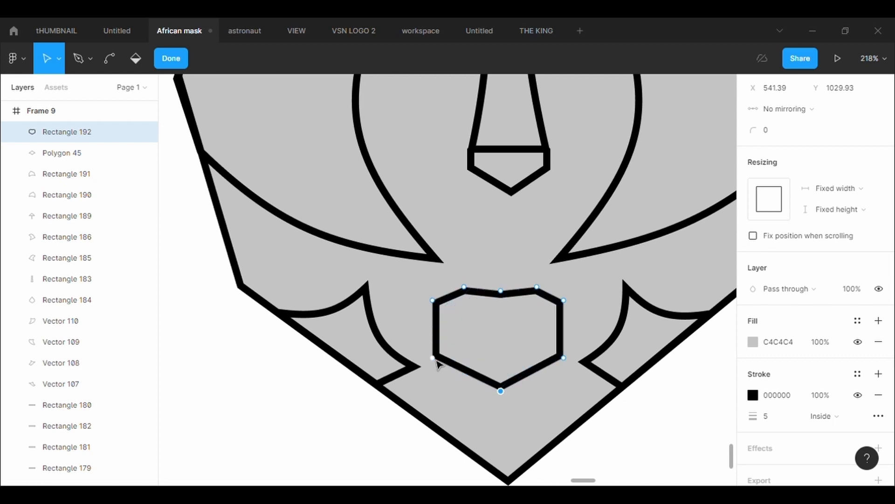
drag(436, 360, 437, 341)
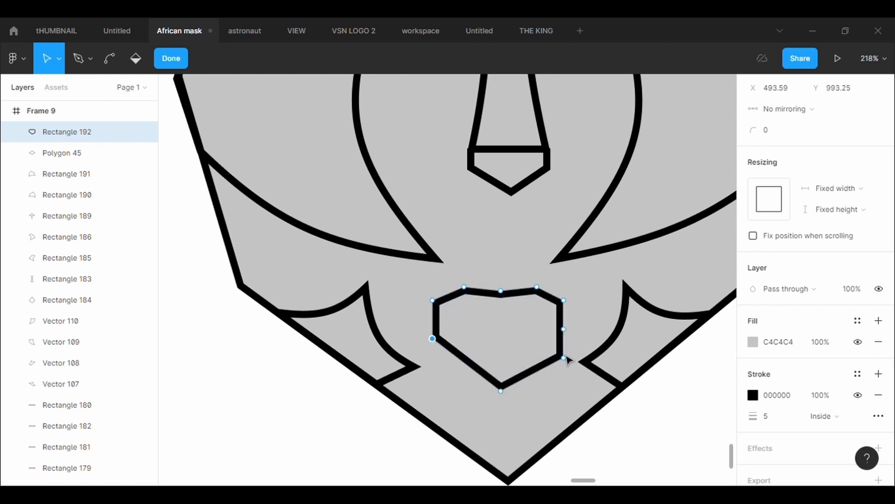
drag(566, 359, 569, 343)
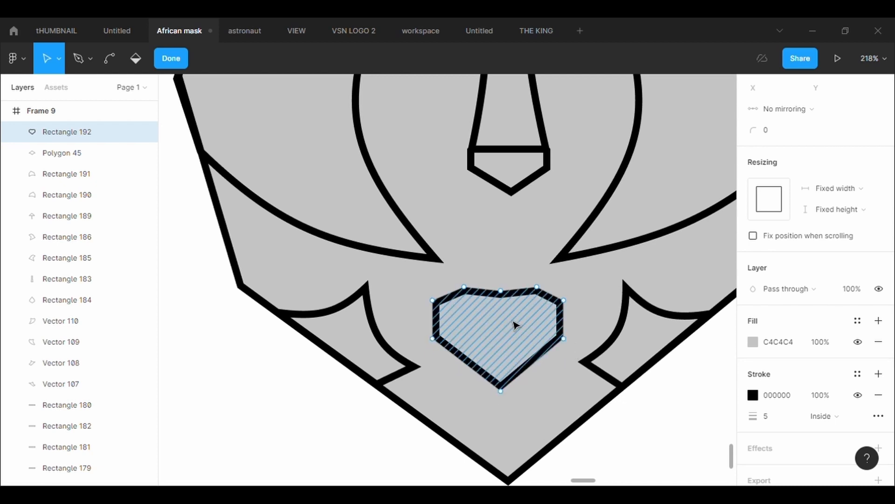
Round the whole mouth shape with a corner radius of 500
key(Escape)
text(500)
key(Return)
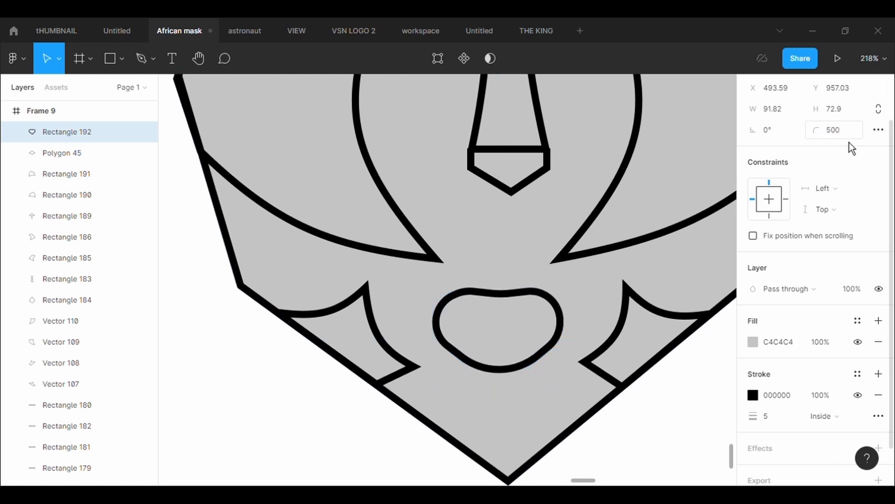
Set the corner radius to 0 at the mouth's two upper outer corners and at the middle point of its upper edge
click(441, 71)
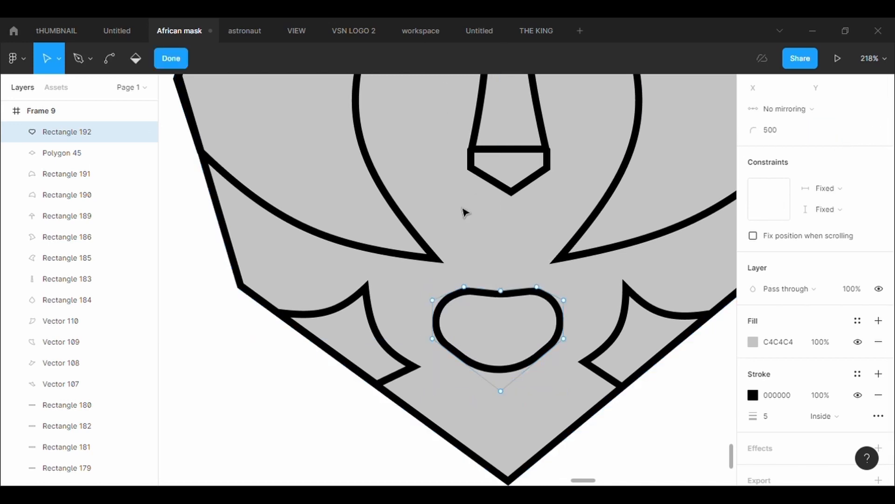
click(432, 300)
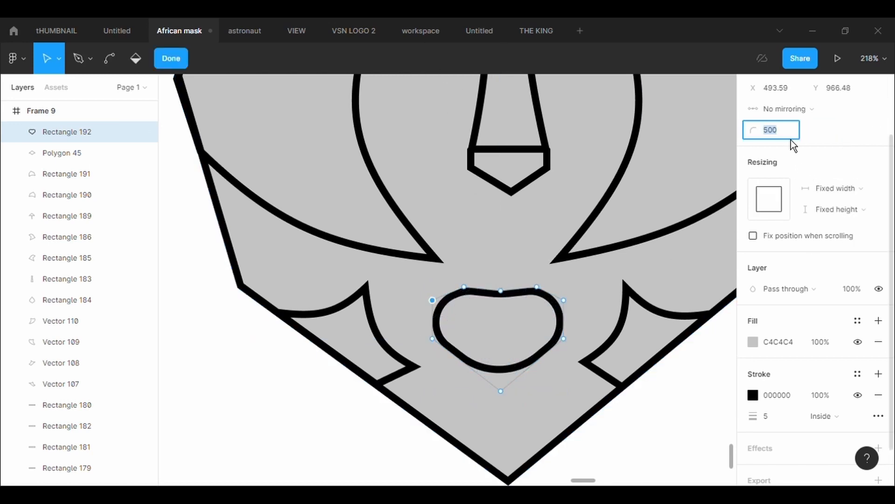
text(0)
key(Return)
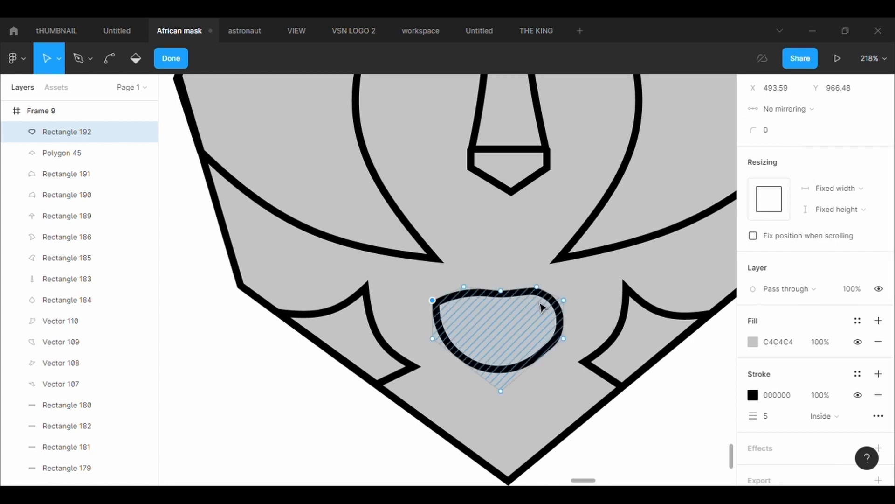
click(564, 300)
click(795, 139)
key(BackSpace)
text(0)
key(Return)
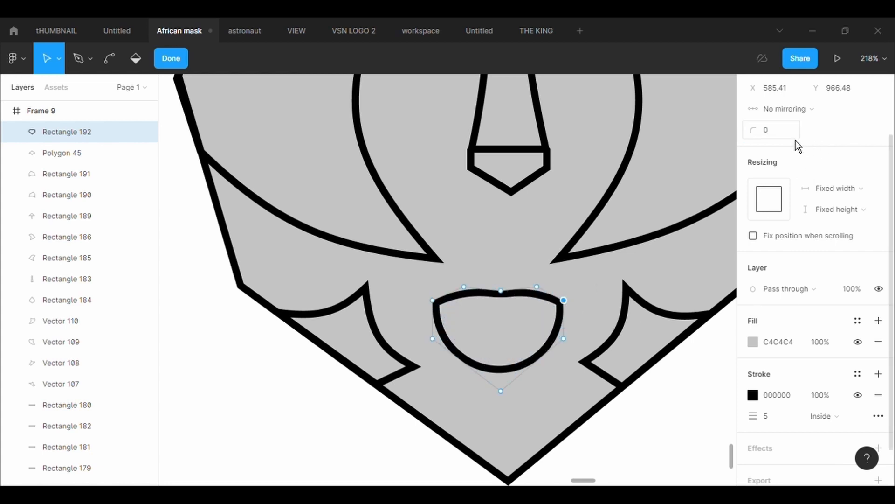
click(501, 291)
key(Return)
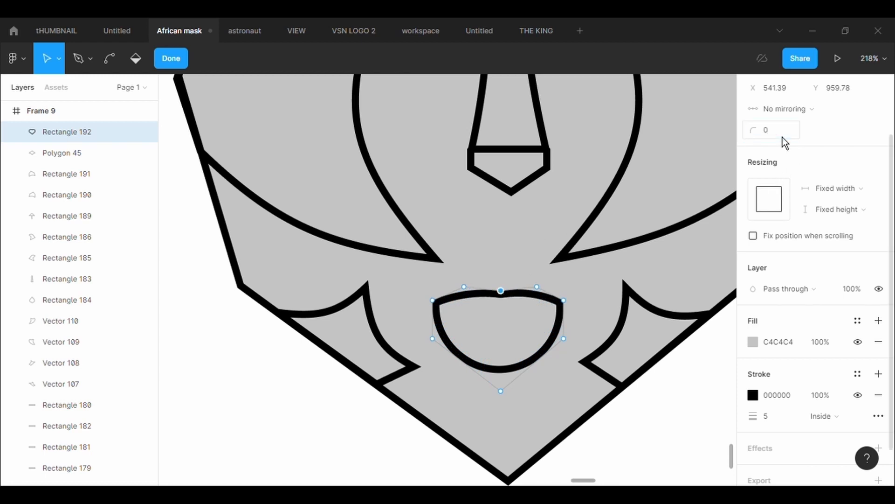
Raise the two upper lip points of the mouth to the same height and shift its bottom point slightly down and to the right
drag(464, 286, 460, 271)
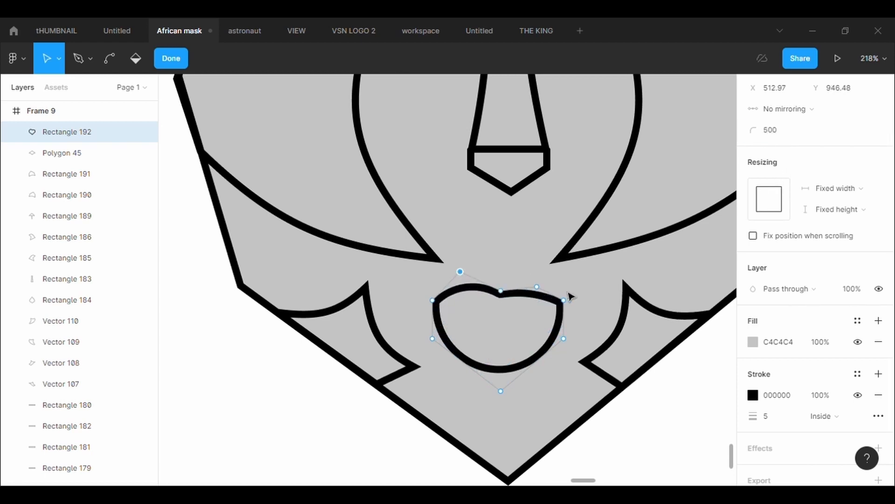
drag(545, 289, 544, 278)
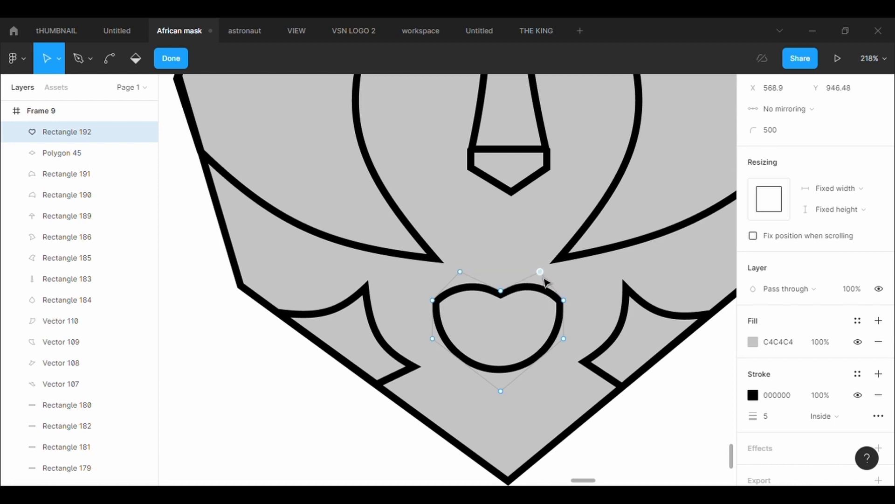
drag(508, 396, 510, 400)
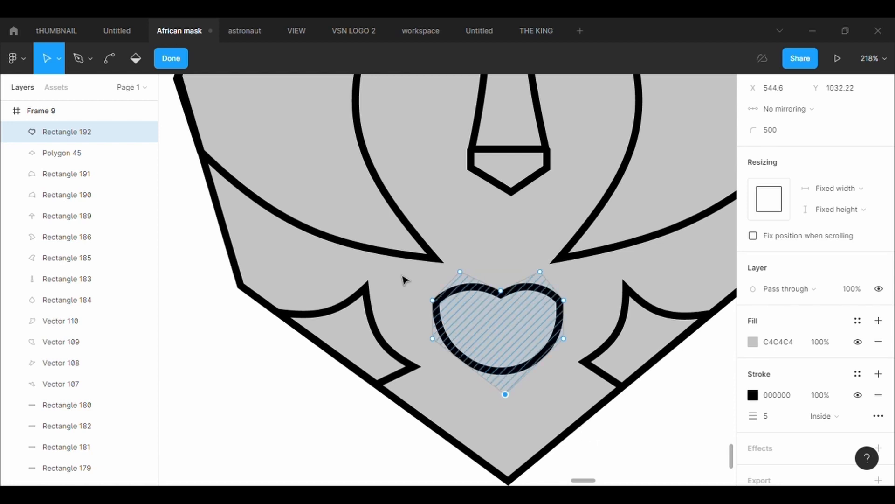
Draw a straight line across the mouth joining its two upper outer corners
click(80, 59)
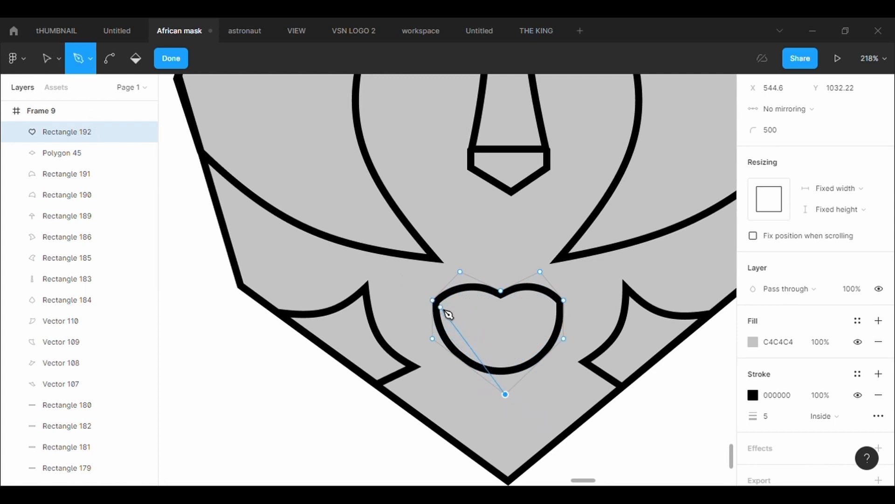
key(Escape)
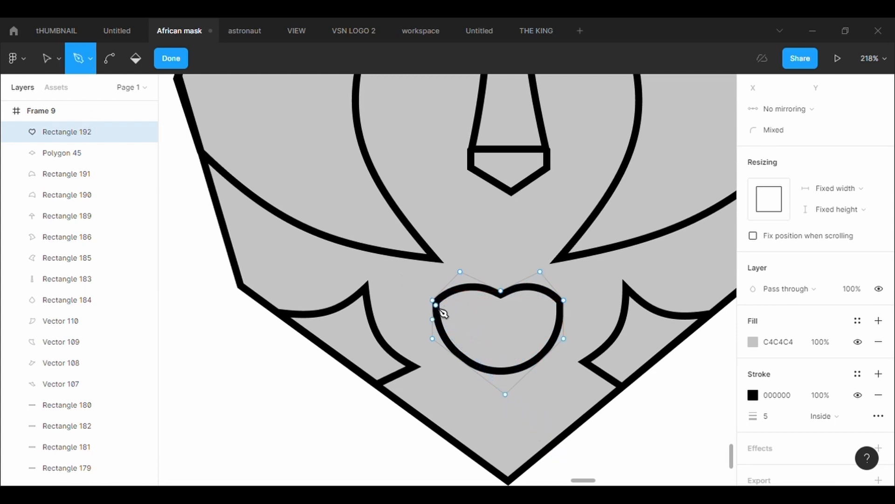
click(566, 302)
key(Escape)
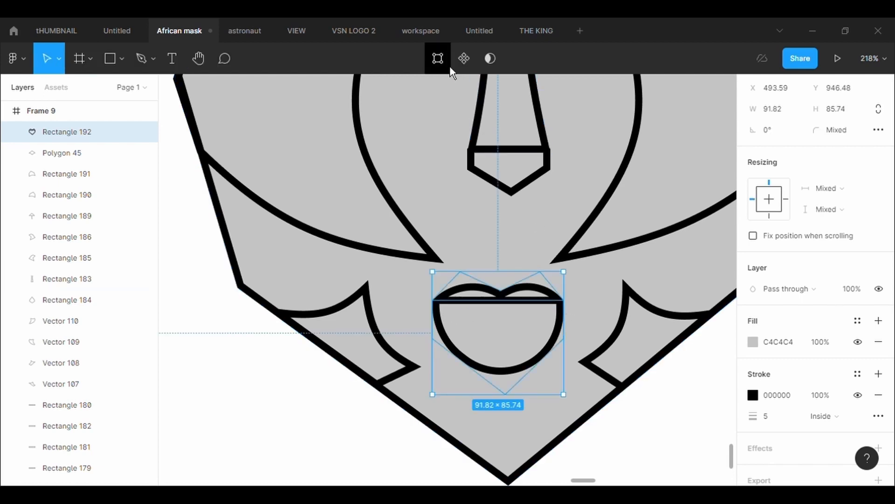
Bend the line across the mouth downward into a curve that separates the upper and lower lips
click(441, 57)
click(109, 58)
drag(508, 305, 508, 328)
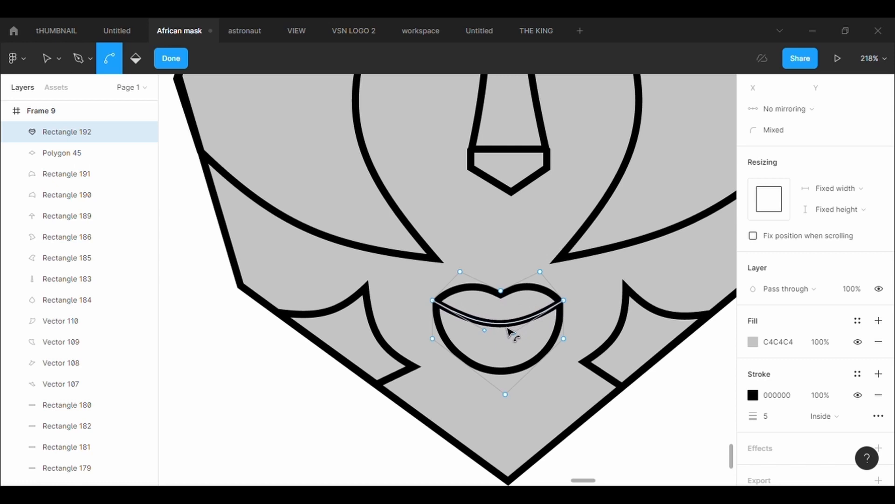
key(Escape)
click(612, 292)
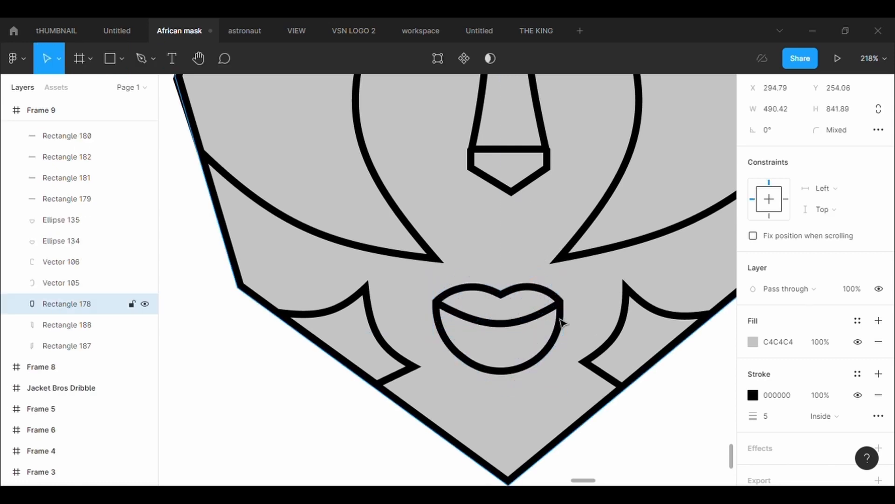
Enlarge the mouth proportionally from its center to about 107 × 100
scroll(560, 325, down, 5)
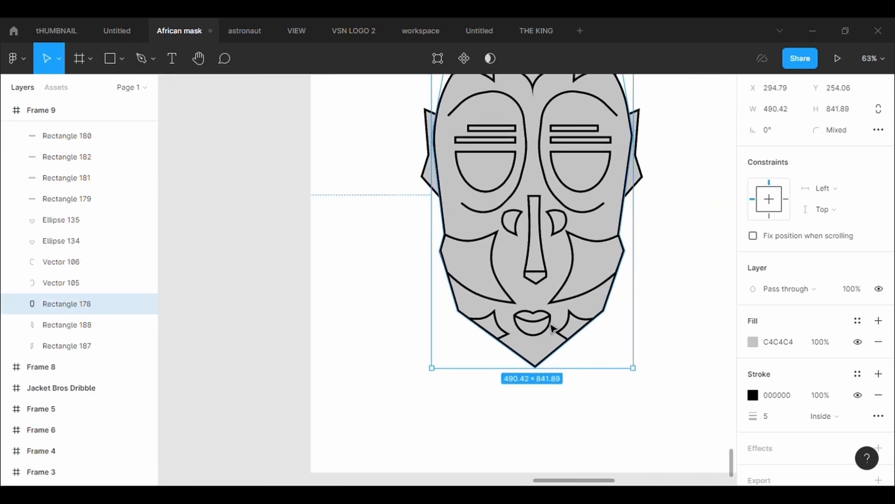
click(549, 335)
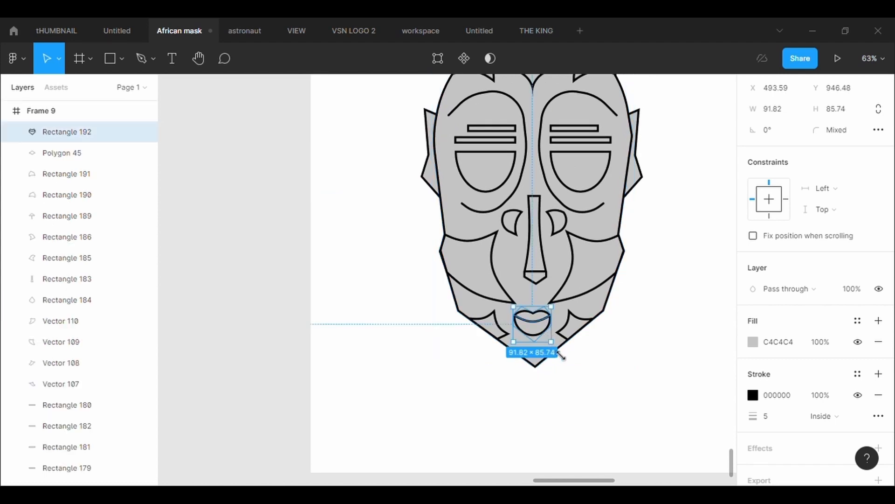
drag(561, 356, 548, 340)
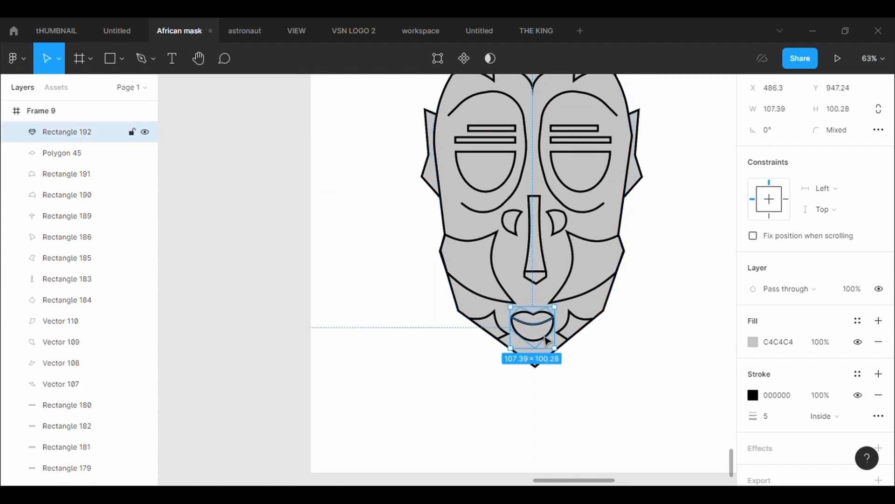
click(622, 388)
Widen the mouth by shifting its right upper corner point horizontally outward to X 598.49
scroll(623, 389, up, 1)
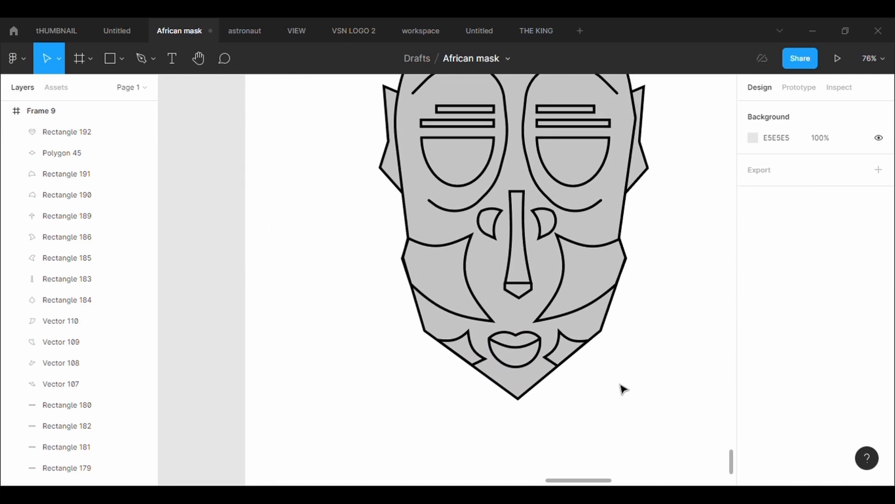
scroll(622, 388, up, 4)
scroll(623, 388, up, 3)
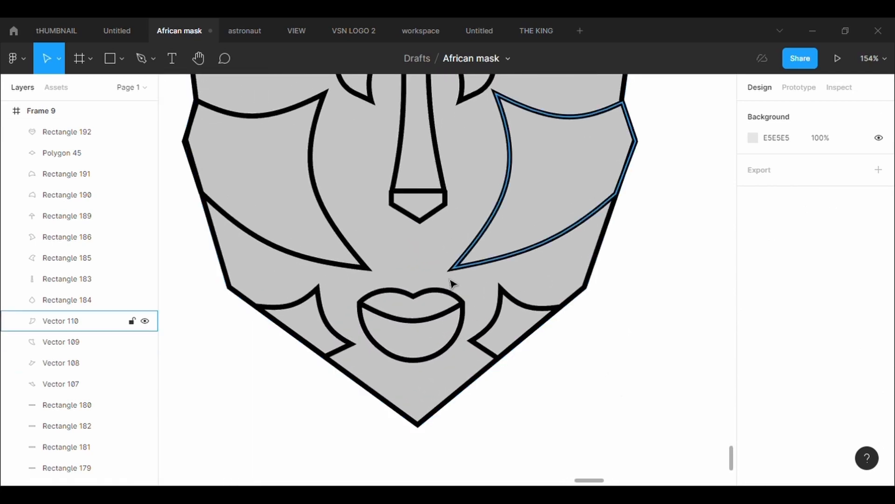
click(451, 303)
click(433, 58)
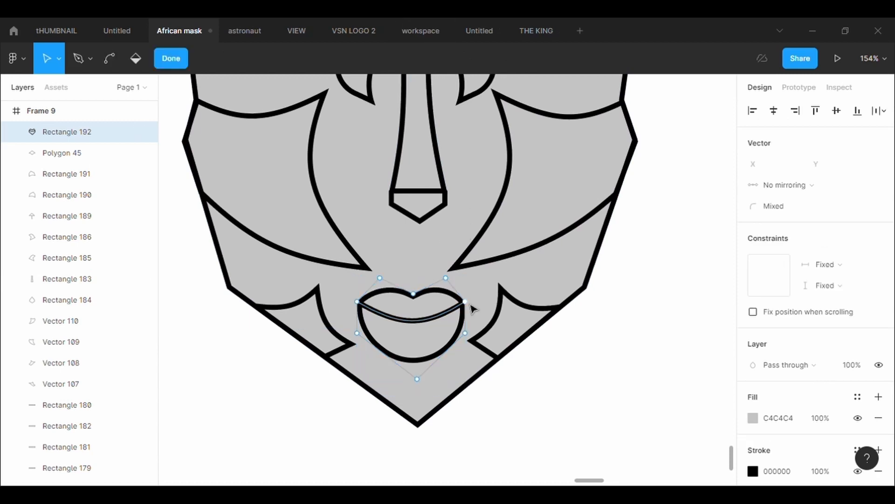
drag(471, 306, 475, 306)
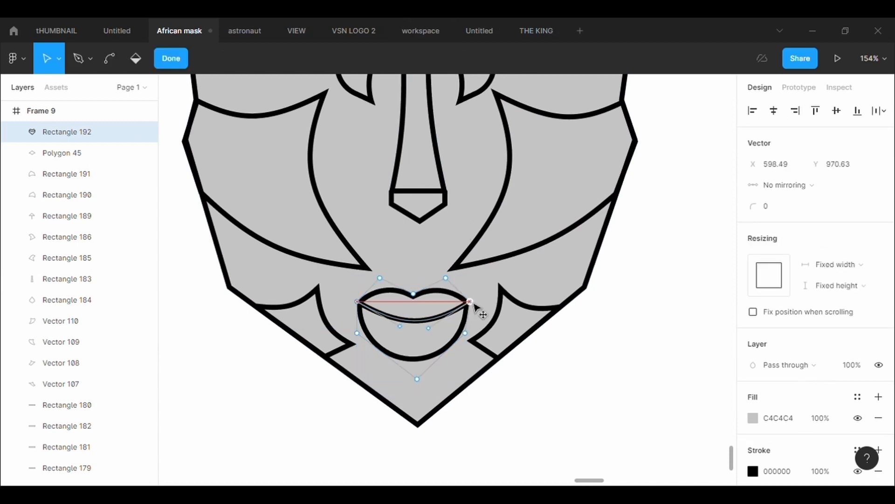
click(471, 336)
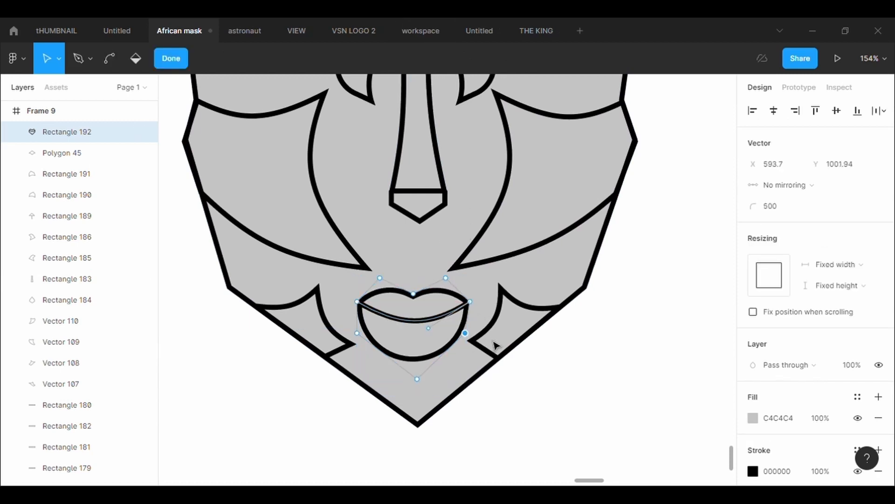
key(Escape)
click(599, 371)
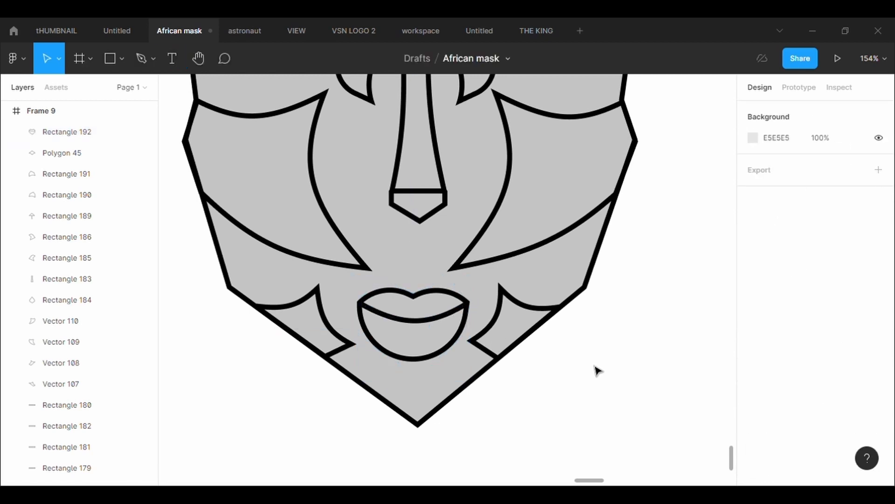
scroll(599, 370, down, 4)
click(498, 359)
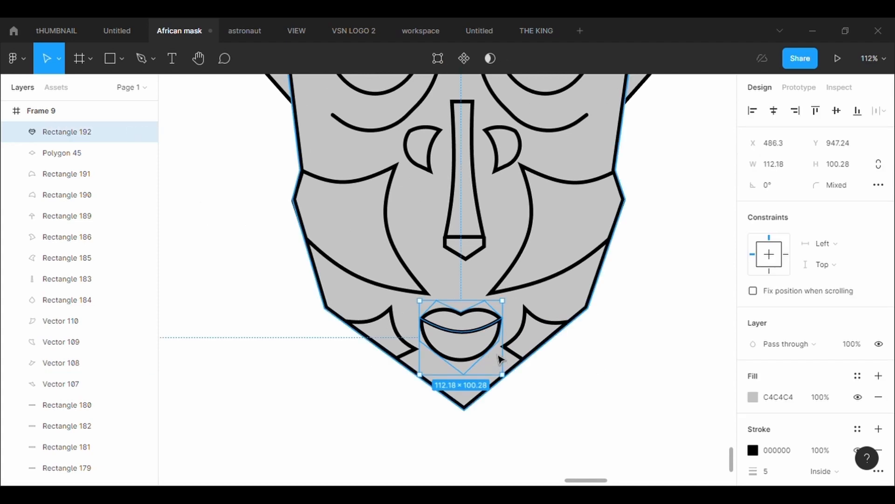
click(437, 58)
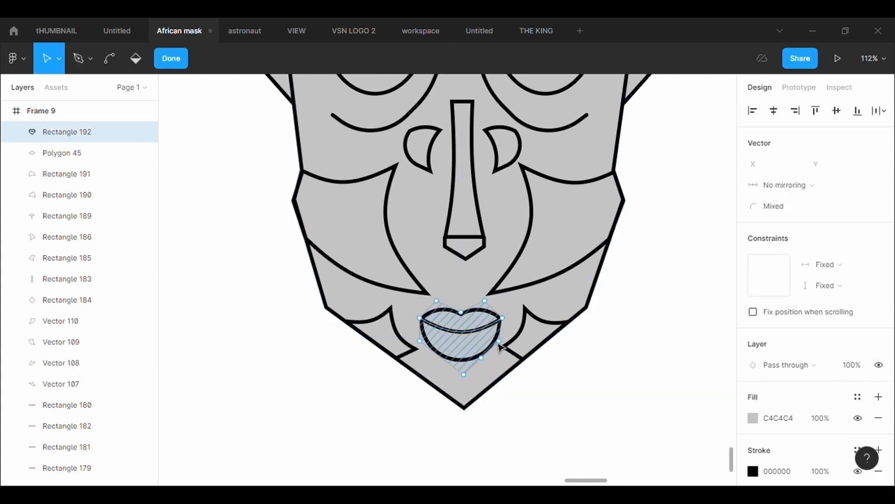
click(419, 342)
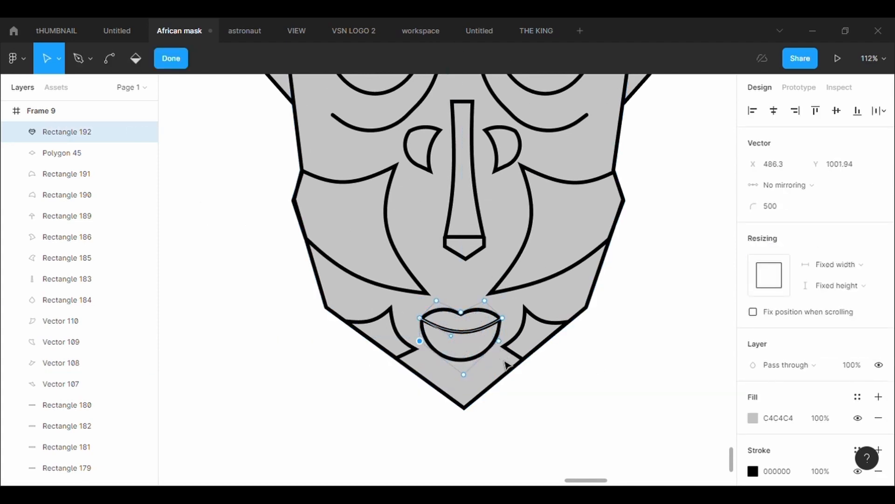
key(Escape)
key(Escape)
scroll(560, 400, down, 5)
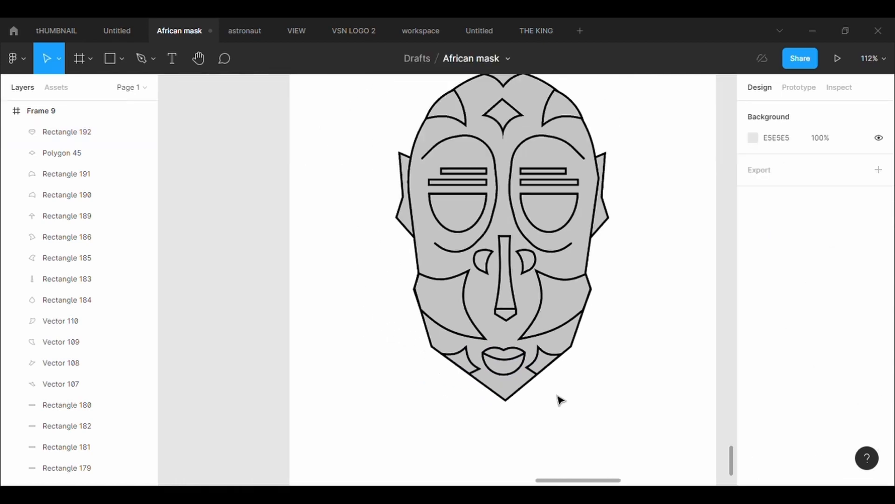
Fill the main face shape with dark brown 2C1E0A
click(546, 376)
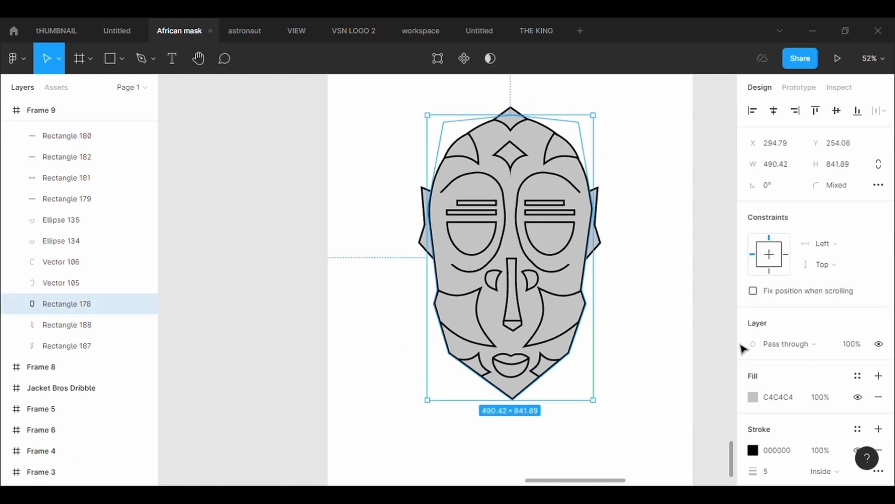
click(753, 397)
scroll(553, 241, right, 3)
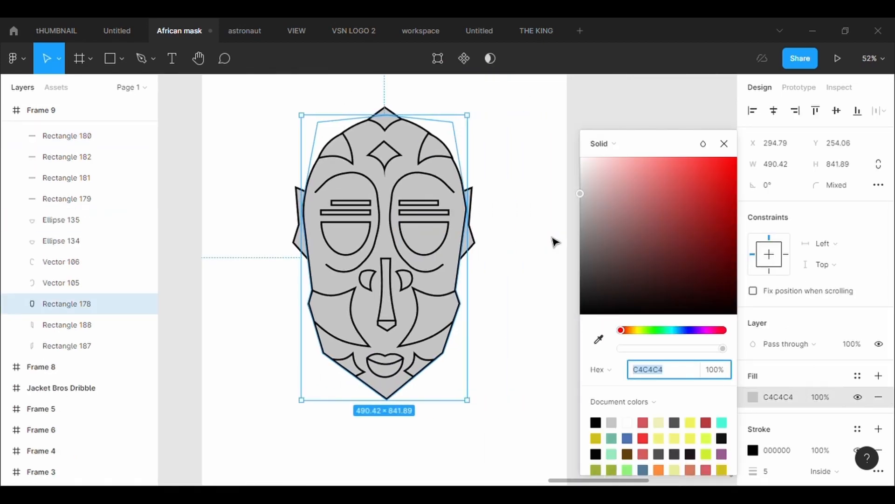
click(635, 330)
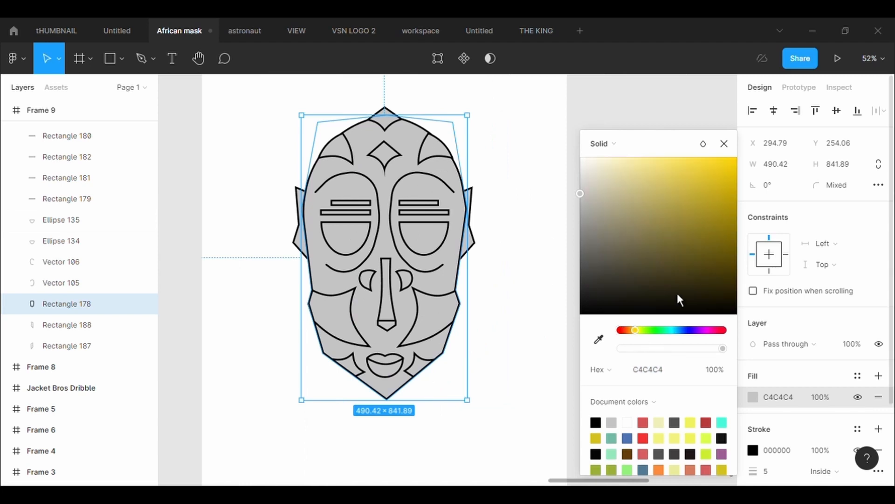
click(697, 280)
click(632, 330)
click(706, 246)
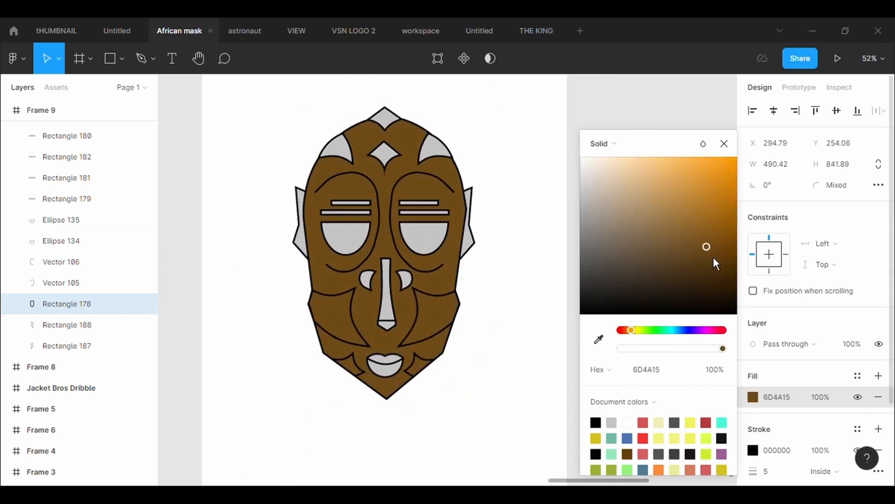
drag(714, 257, 706, 253)
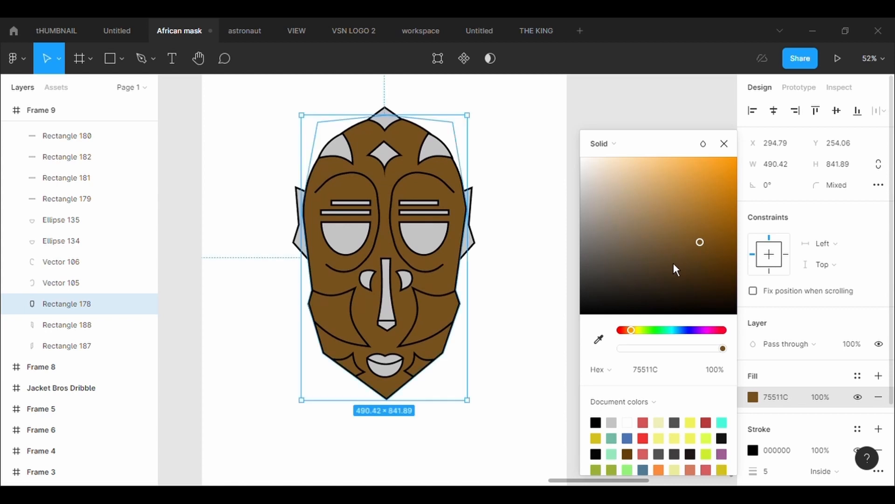
drag(689, 283, 707, 295)
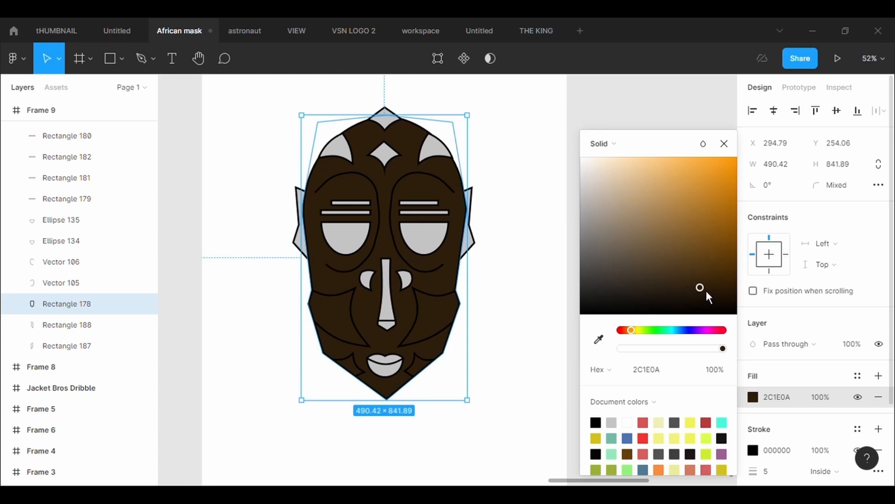
Add a mustard yellow fill, B5A514, to the right cheek shape
click(450, 302)
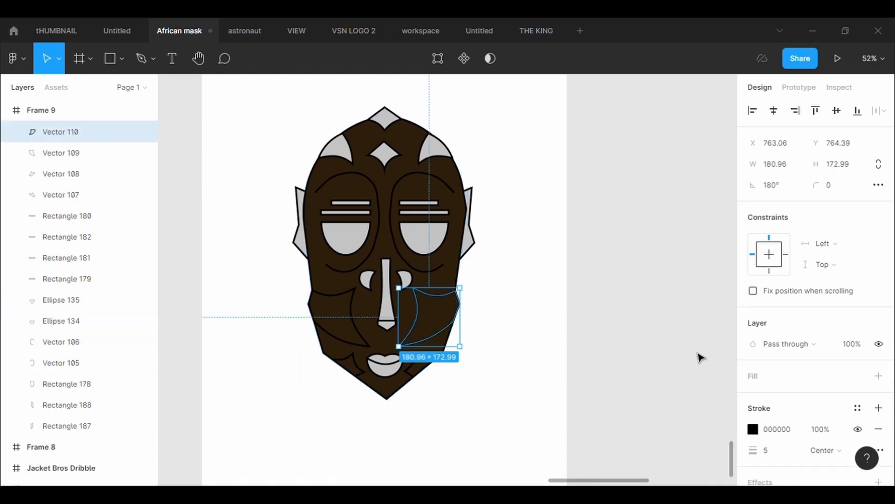
click(778, 389)
click(754, 399)
click(646, 330)
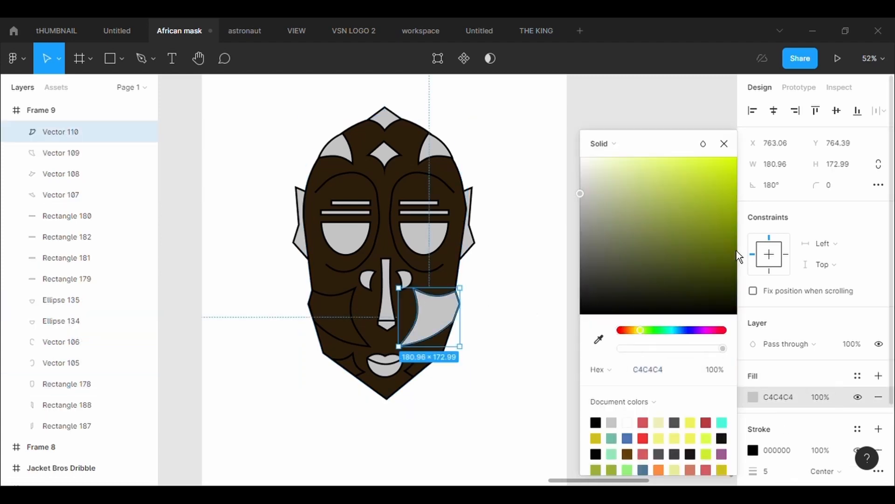
drag(736, 251, 723, 231)
drag(649, 341, 643, 341)
click(720, 202)
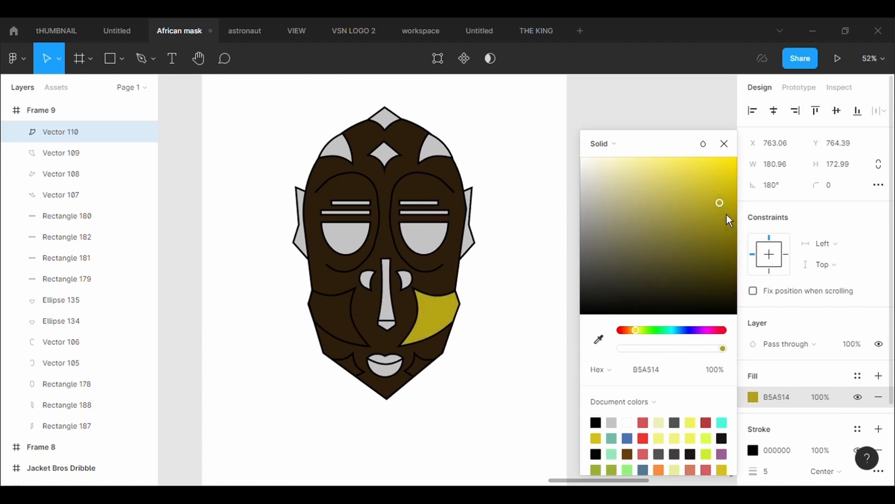
Add a fill to the left cheek shape and match it to the right cheek's yellow by sampling that color
click(60, 152)
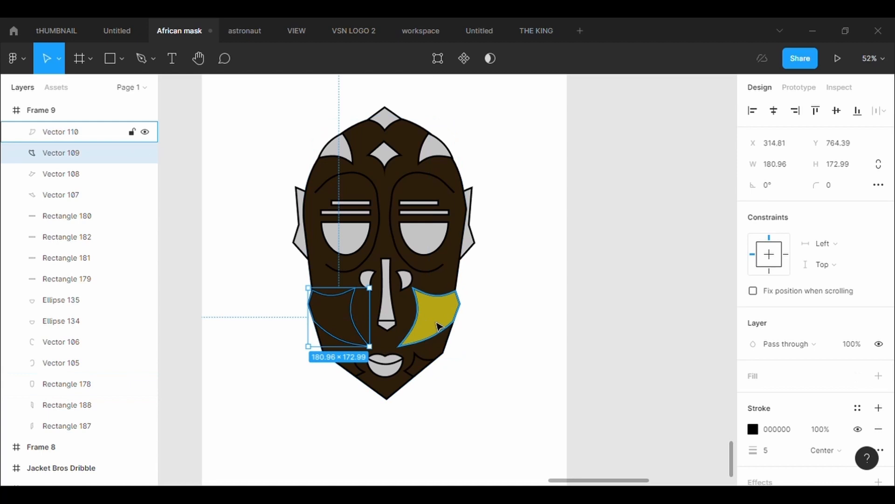
click(764, 394)
click(752, 397)
click(595, 337)
click(443, 310)
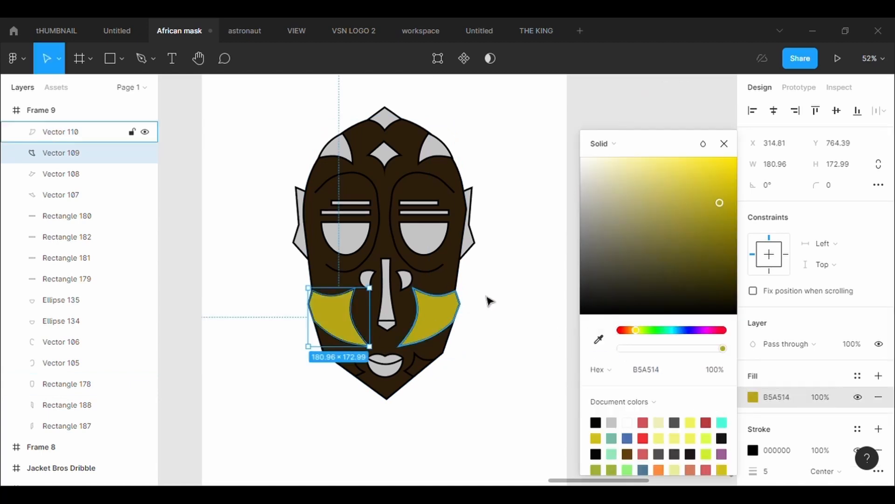
click(508, 290)
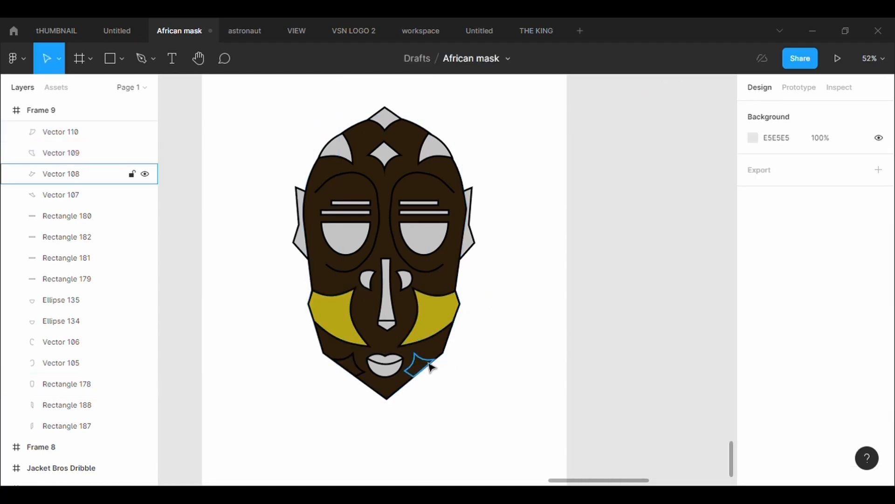
Add a teal fill, 2EA993, to the small pointed shape right of the mouth
click(60, 174)
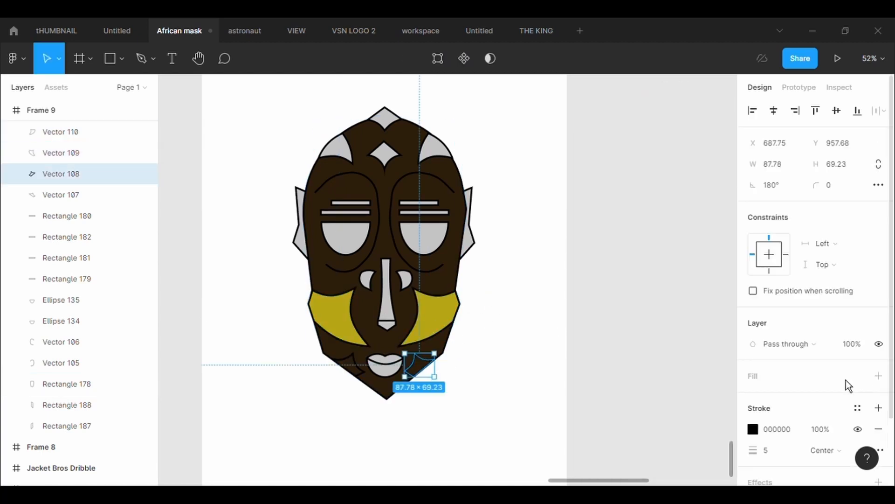
click(806, 379)
click(753, 397)
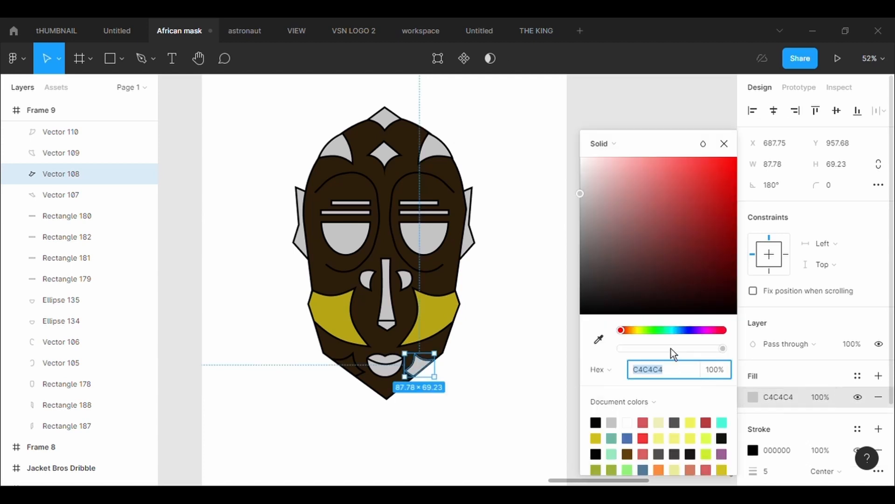
click(670, 331)
click(722, 422)
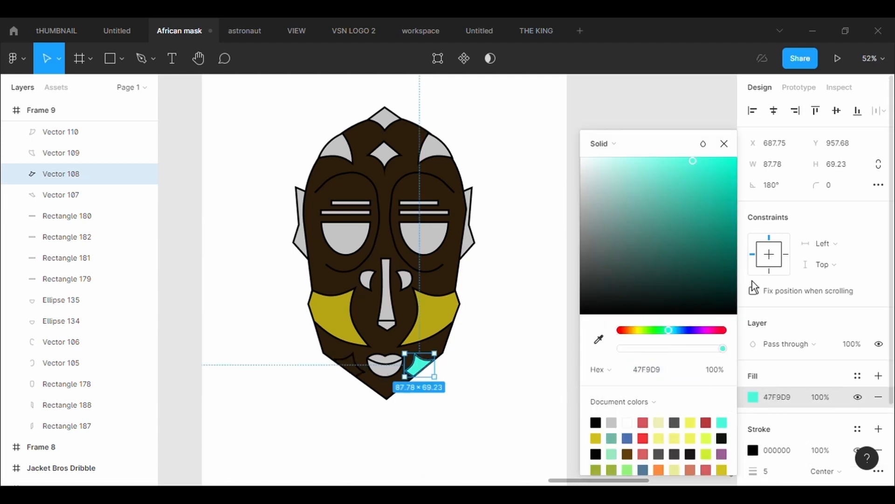
drag(696, 211, 701, 222)
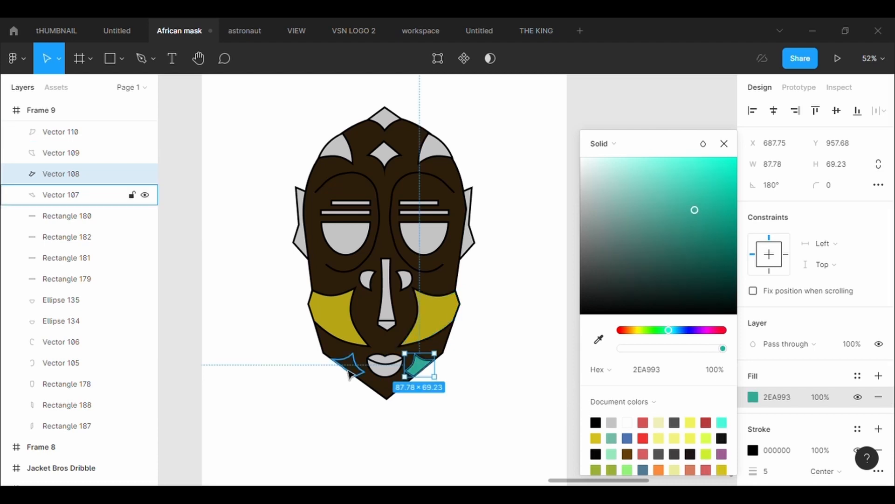
Match the fill of the small pointed shape left of the mouth to the right one's teal by sampling it
click(65, 194)
click(753, 397)
click(598, 339)
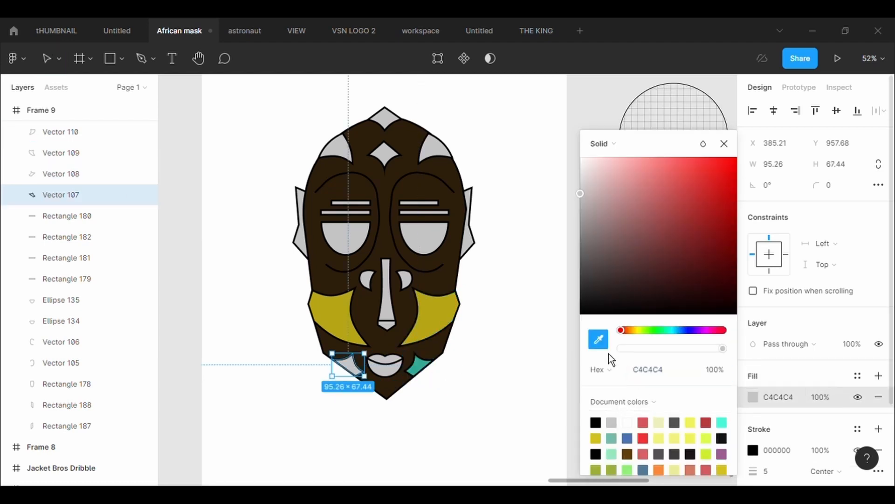
click(428, 376)
click(544, 360)
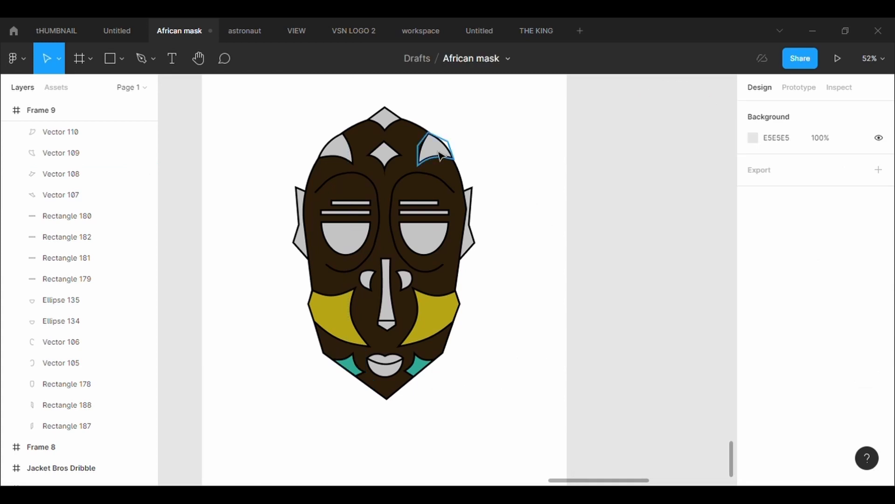
Fill the lips with dark red 883131
click(385, 369)
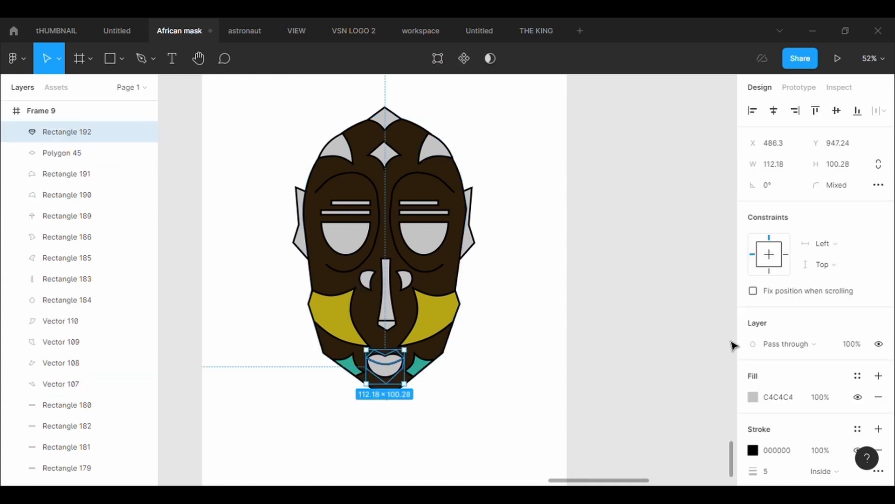
click(754, 398)
click(681, 230)
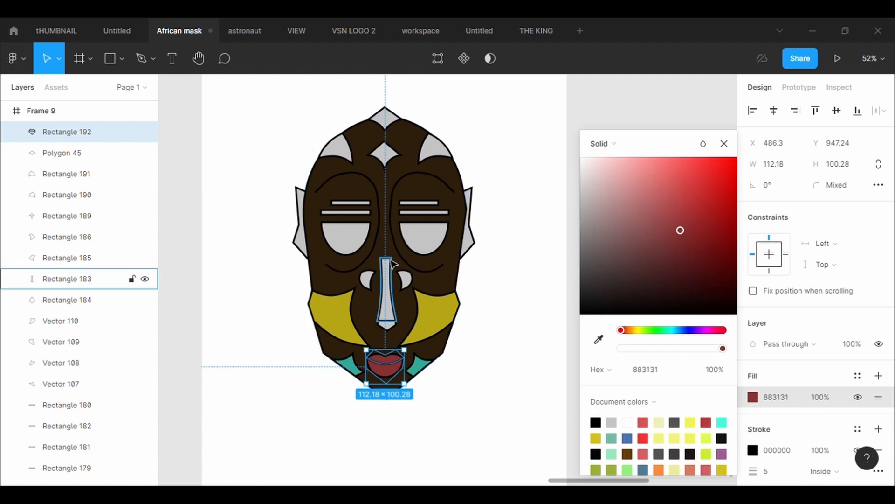
Fill the long nose bridge with teal sampled from the pointed shape right of the mouth
click(393, 306)
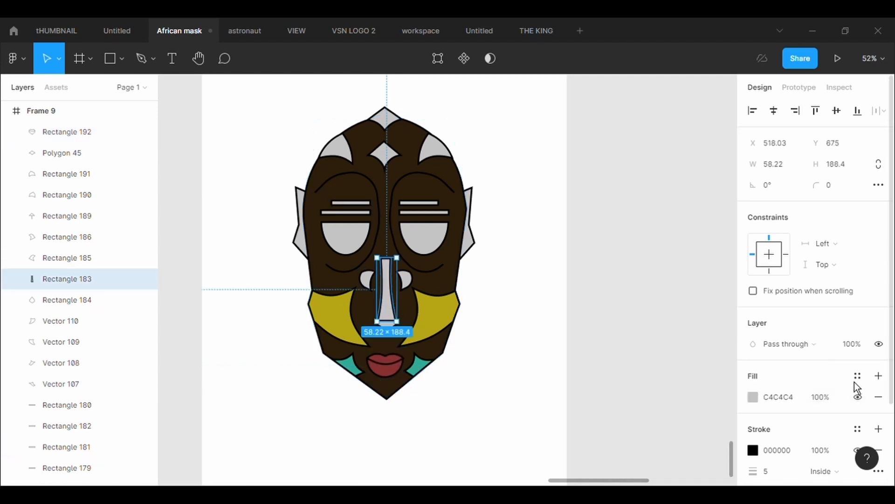
click(753, 397)
click(598, 339)
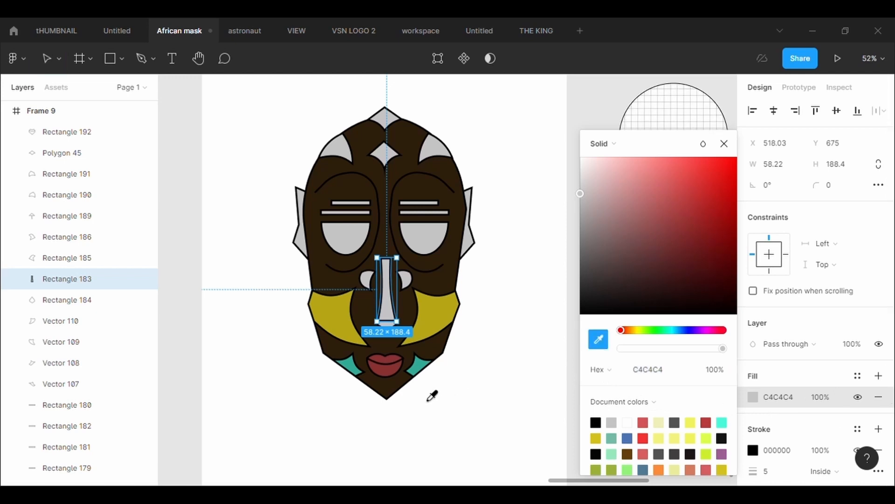
click(422, 368)
key(Escape)
key(Escape)
Fill the small nose tip with the dark red sampled from the lips
click(386, 324)
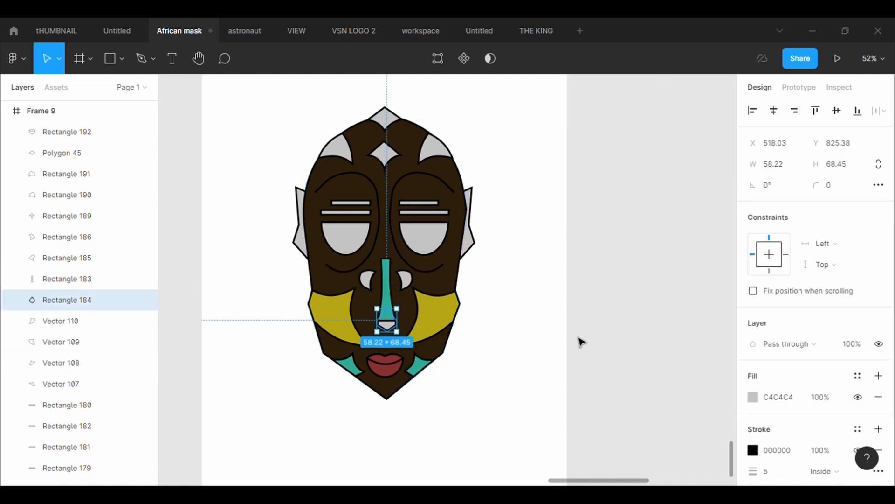
click(753, 397)
click(598, 340)
click(393, 373)
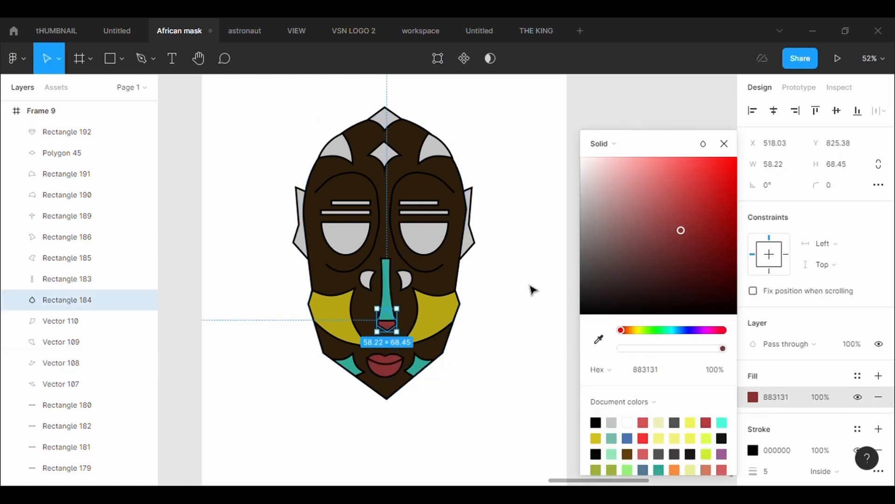
key(Escape)
key(Escape)
Fill the right ear shape with light green 64EC92
click(471, 243)
click(754, 395)
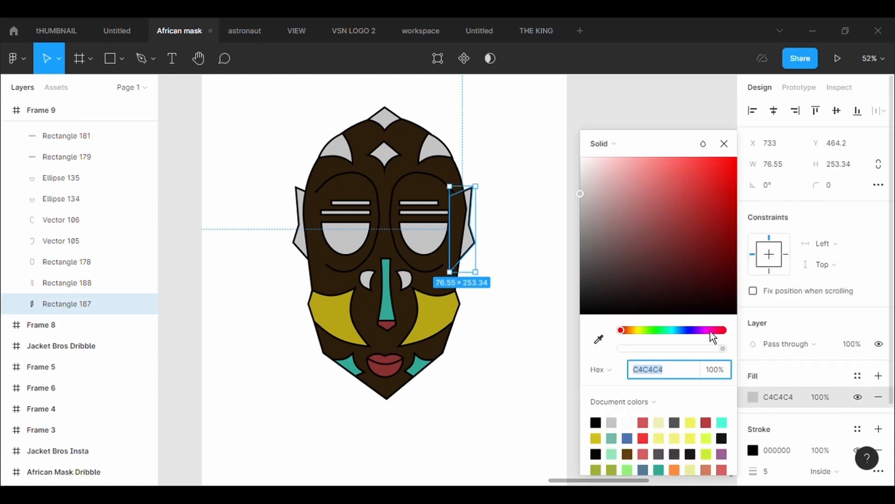
drag(679, 331, 661, 330)
drag(695, 210, 671, 168)
Match the left ear's fill to the right ear's light green by sampling that color
click(308, 235)
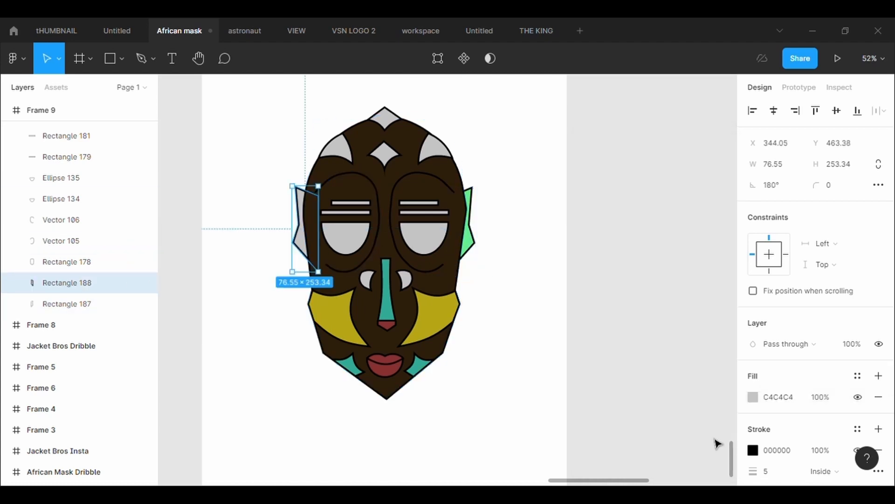
click(757, 406)
click(599, 339)
click(474, 245)
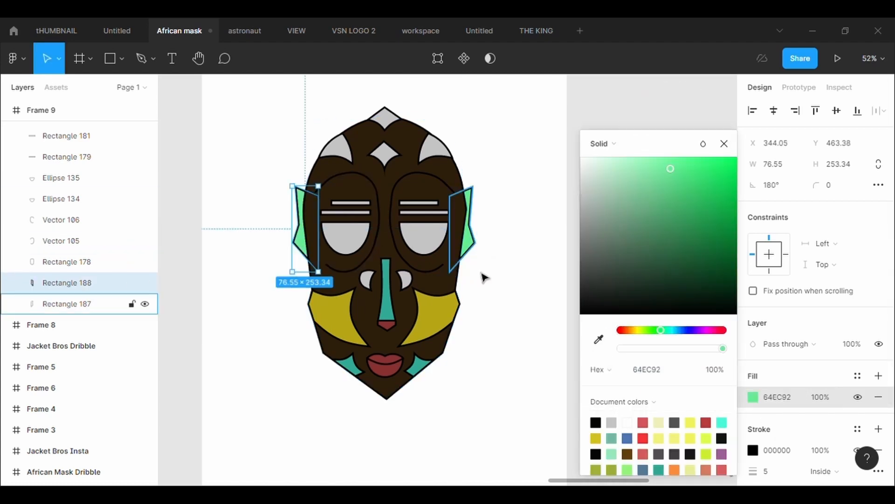
click(494, 309)
Fill both nostril shapes beside the nose with black, using 020202 for the right one
click(405, 279)
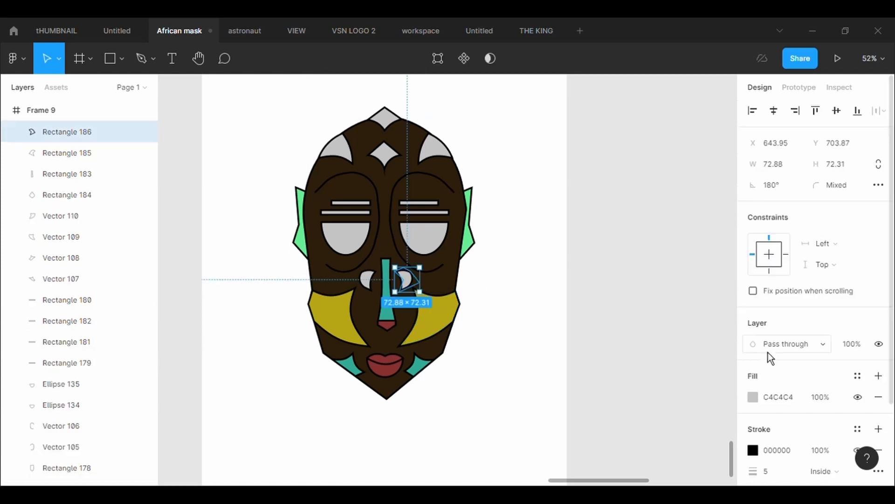
click(753, 397)
click(599, 339)
click(378, 275)
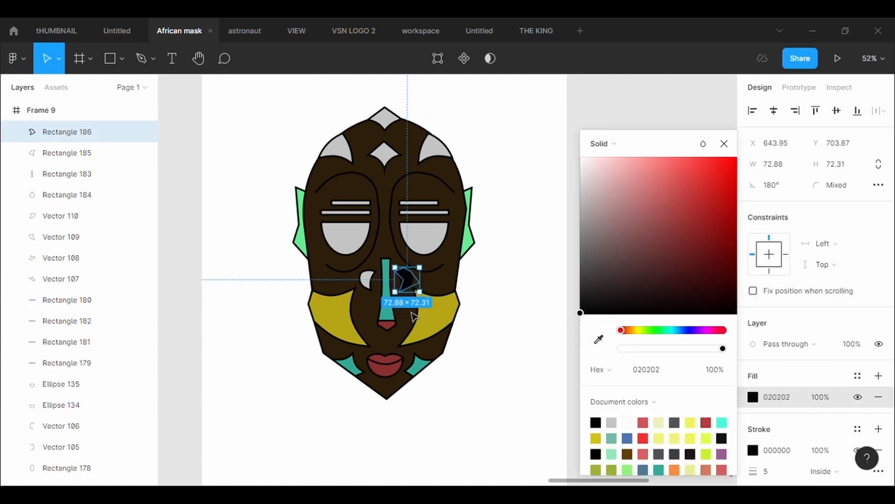
click(366, 280)
click(754, 398)
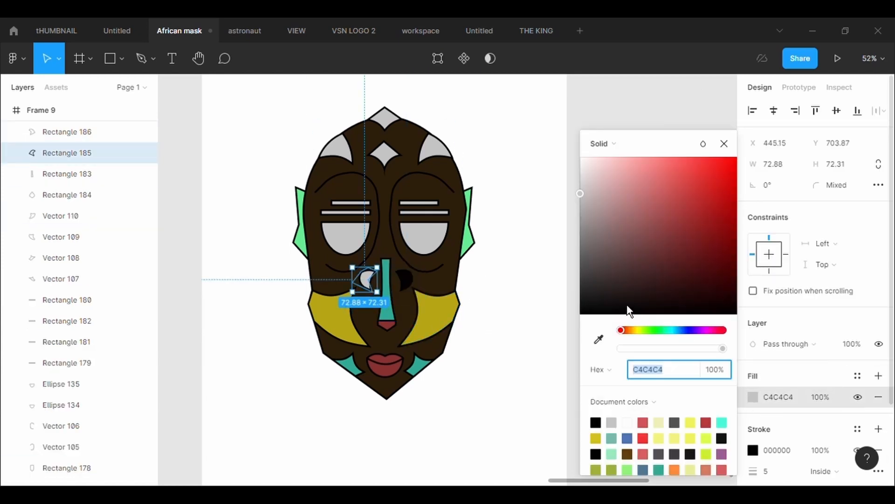
drag(627, 308, 565, 335)
Fill the two longer bars directly above the eyes with black
click(424, 212)
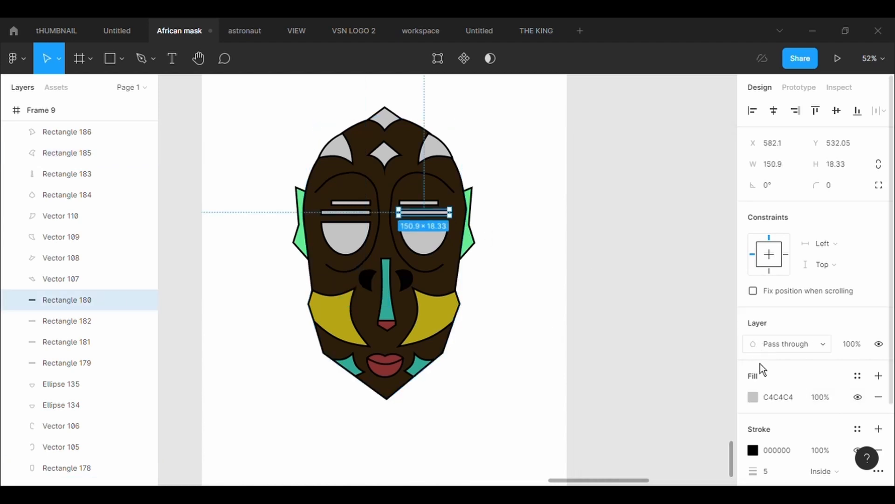
click(753, 397)
drag(630, 238, 579, 341)
click(67, 363)
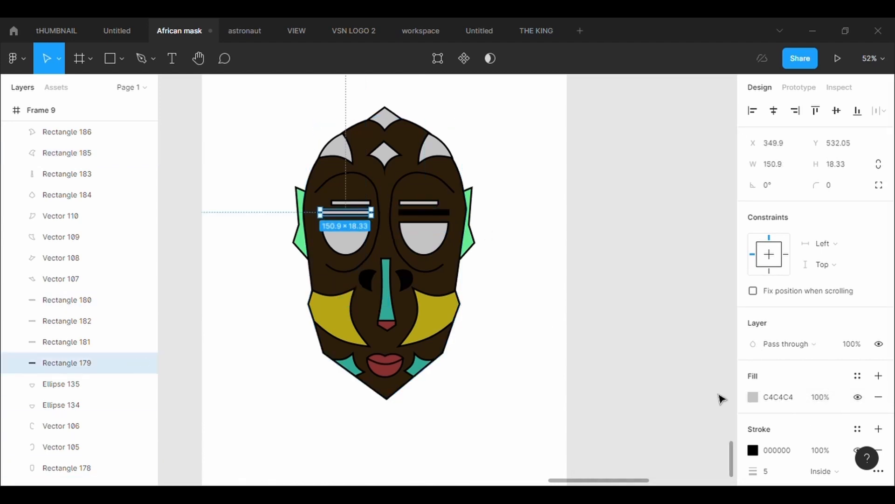
click(755, 397)
drag(671, 307, 580, 336)
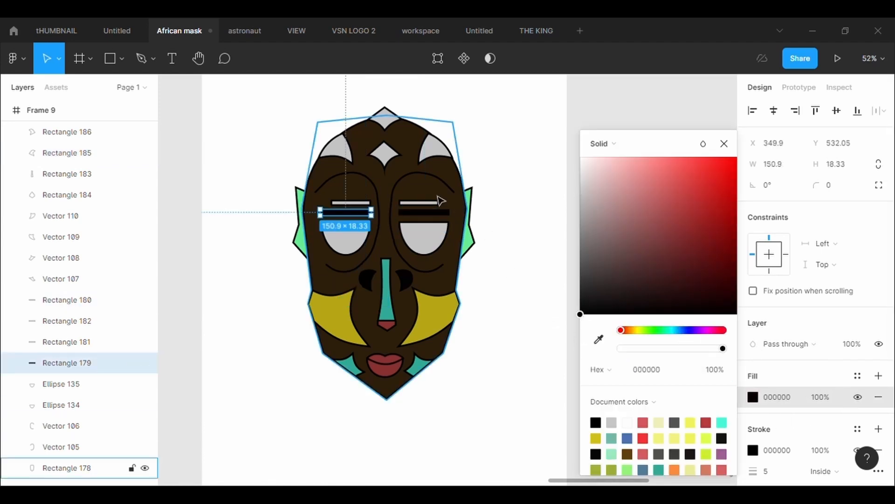
Fill the short upper bar above the right eye with light red EC7A7A
click(66, 320)
click(754, 402)
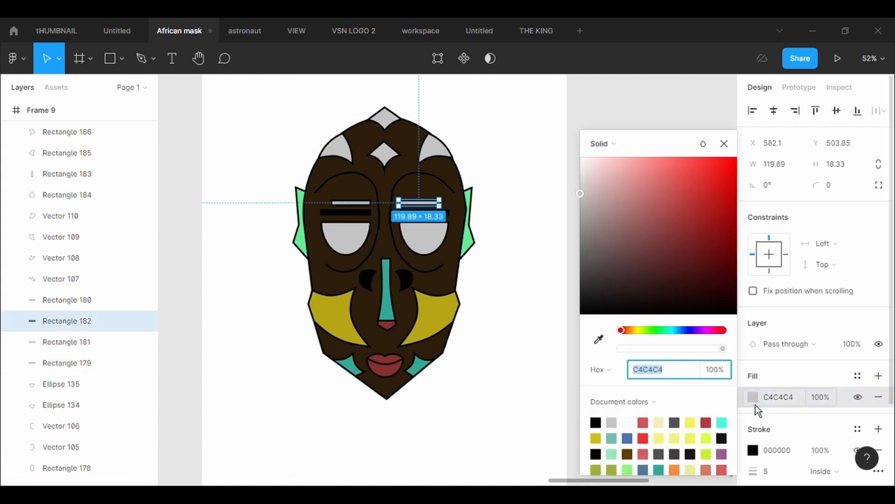
click(608, 345)
drag(641, 178, 656, 169)
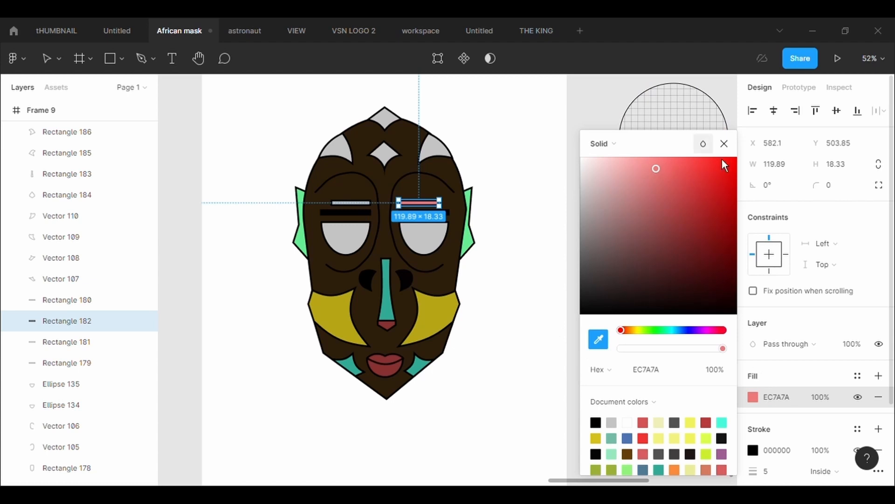
click(724, 144)
key(Escape)
Fill the short upper bar above the left eye with the red document color D65555
click(363, 204)
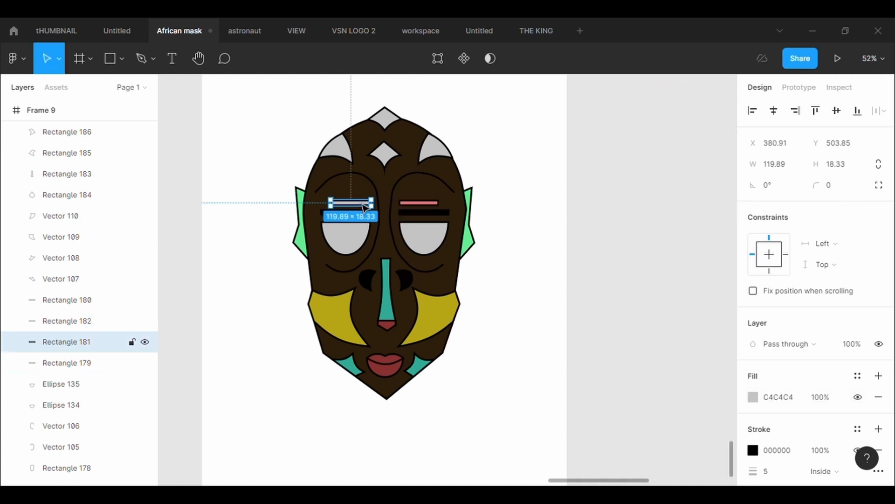
click(761, 403)
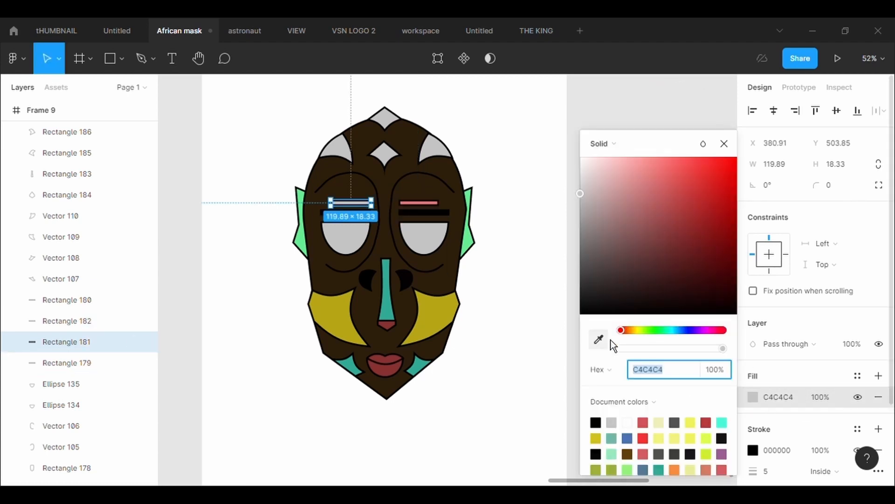
click(598, 339)
click(643, 423)
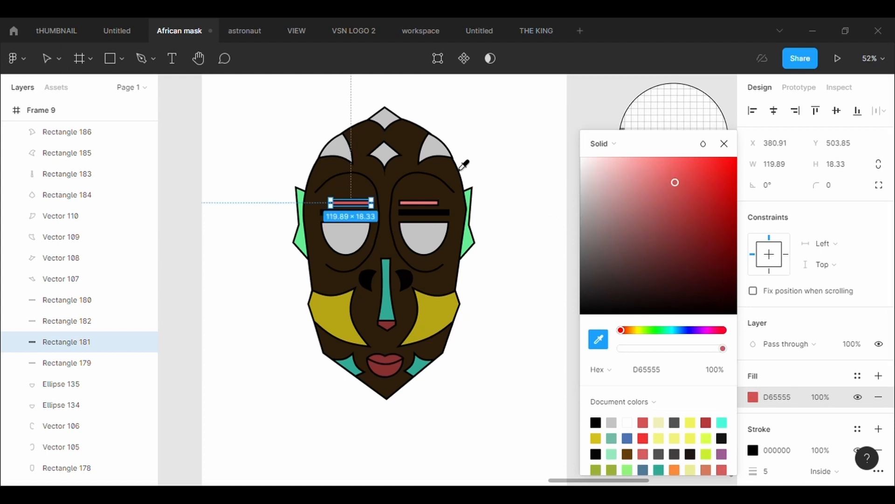
key(Escape)
Fill the two curved ornaments on the right and left sides of the forehead with black
click(442, 162)
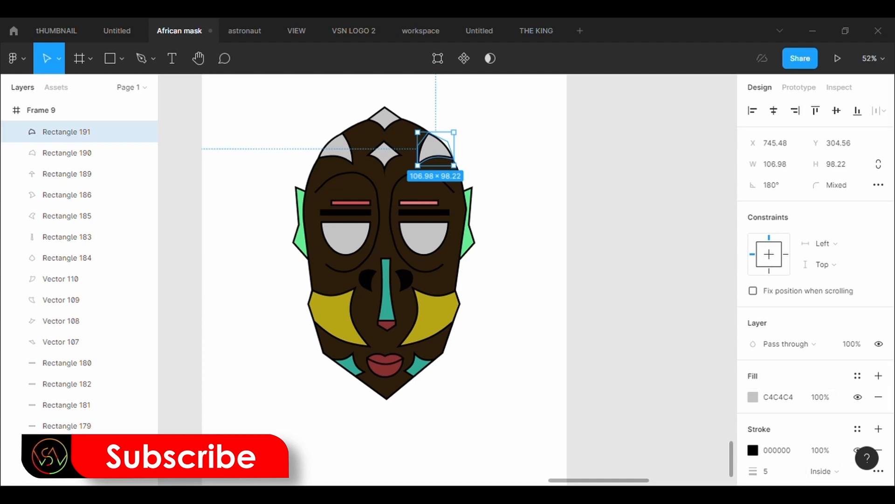
click(753, 397)
drag(607, 312, 589, 326)
click(93, 153)
click(757, 402)
Fill the crown shape at the top of the head with mustard yellow sampled from the right cheek
click(387, 122)
click(753, 397)
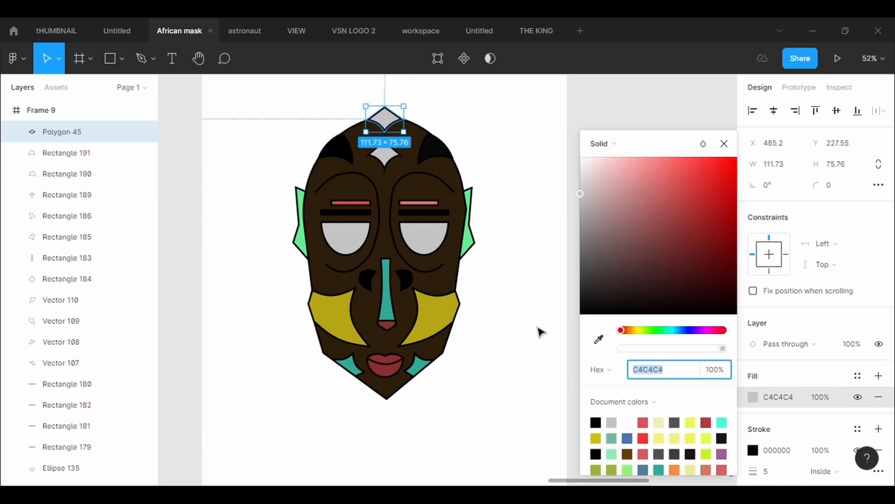
click(599, 339)
click(425, 312)
Fill the diamond ornament in the middle of the forehead with golden orange DCB040
click(392, 166)
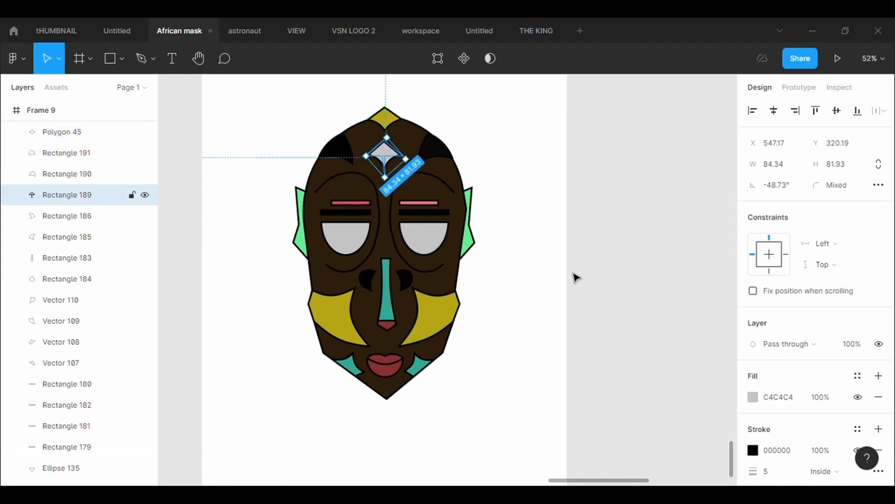
click(755, 399)
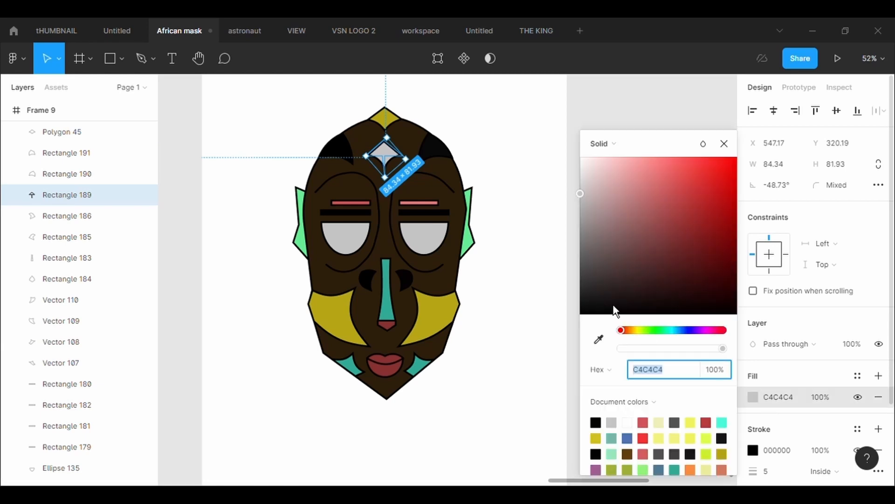
click(660, 184)
click(636, 335)
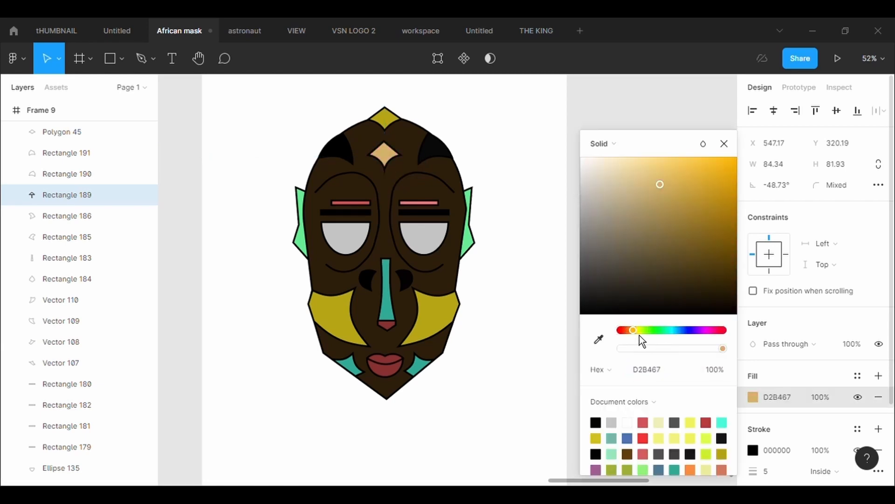
click(691, 178)
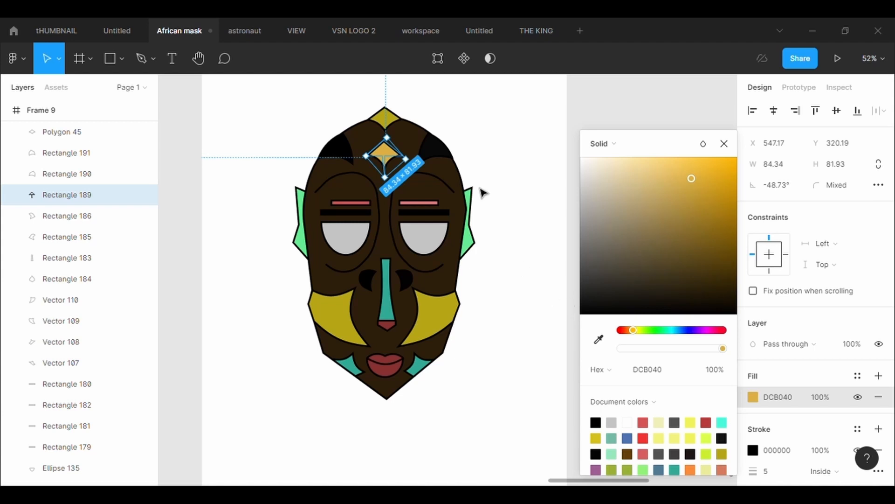
Fill the right eye's half-ellipse with red C65555
click(431, 238)
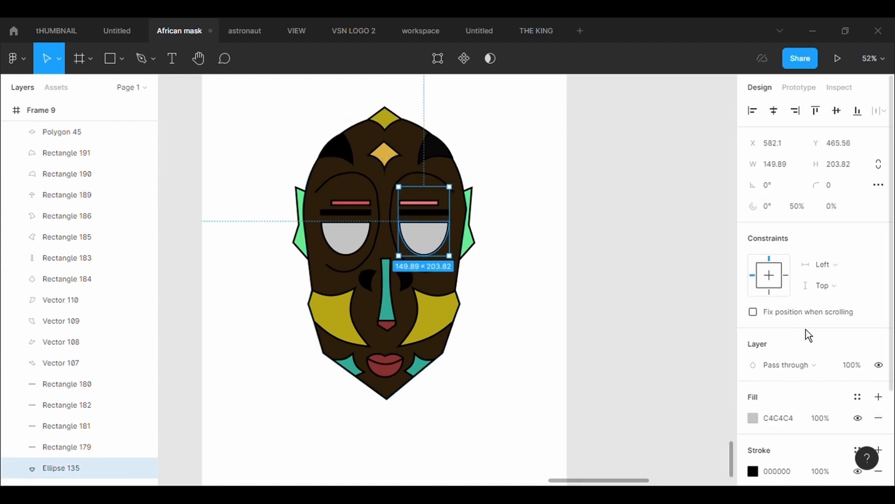
click(758, 423)
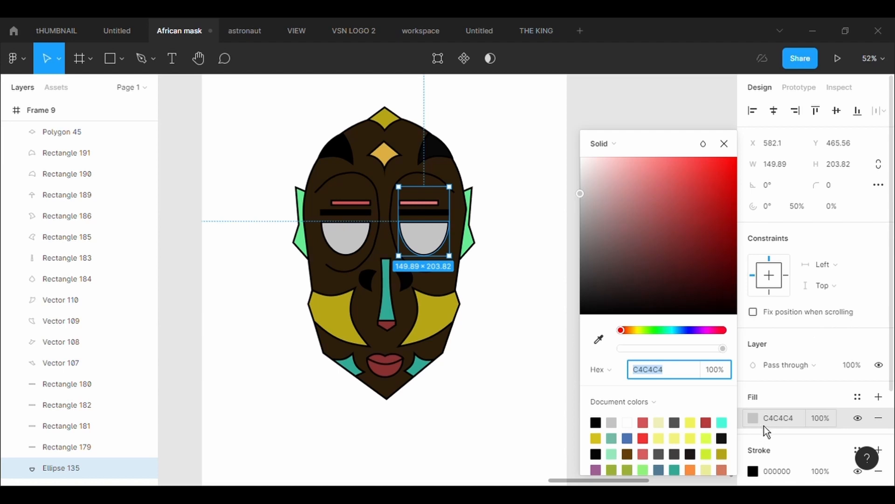
click(652, 232)
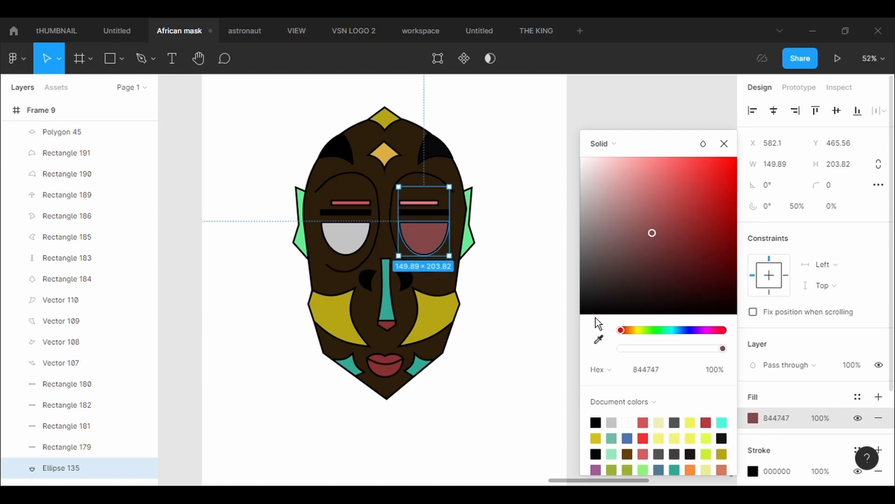
drag(681, 219, 676, 203)
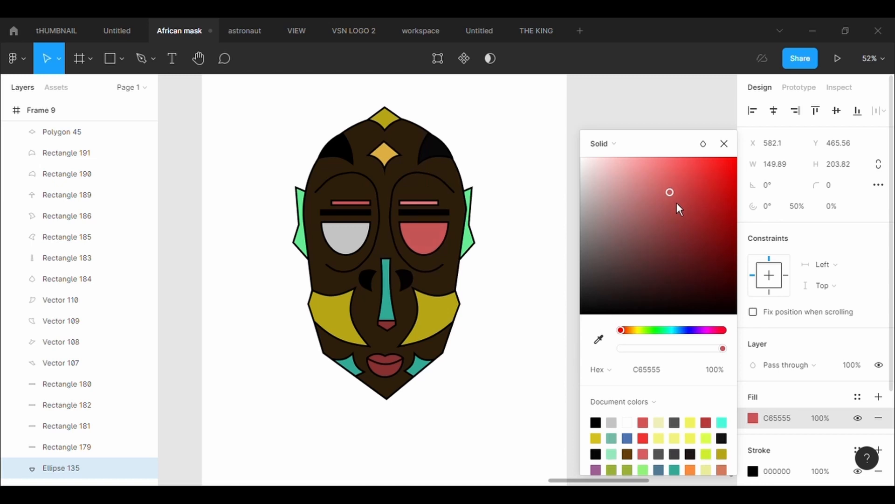
Match the left eye's fill to the right eye's red by sampling it, and clear the selection
click(345, 235)
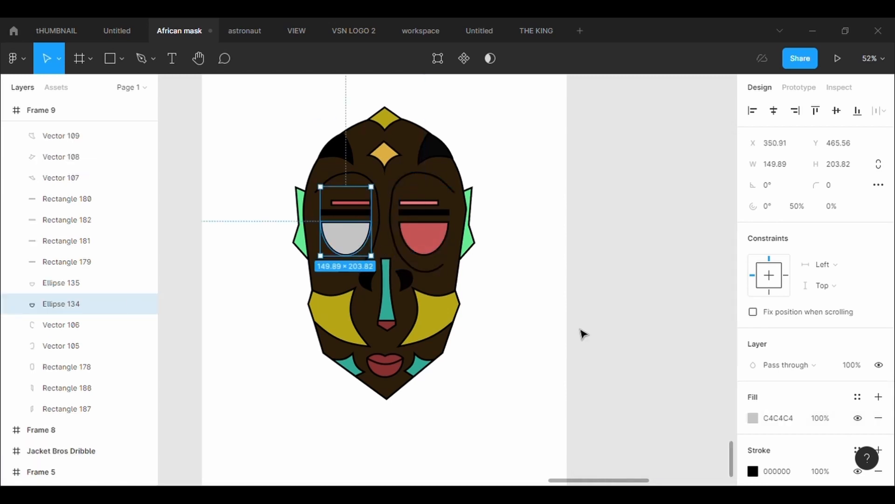
click(753, 418)
click(599, 339)
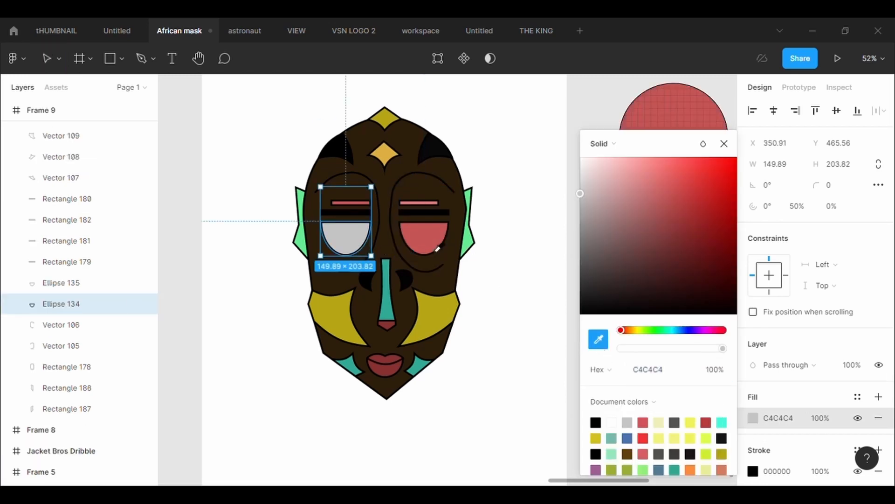
click(423, 238)
click(510, 250)
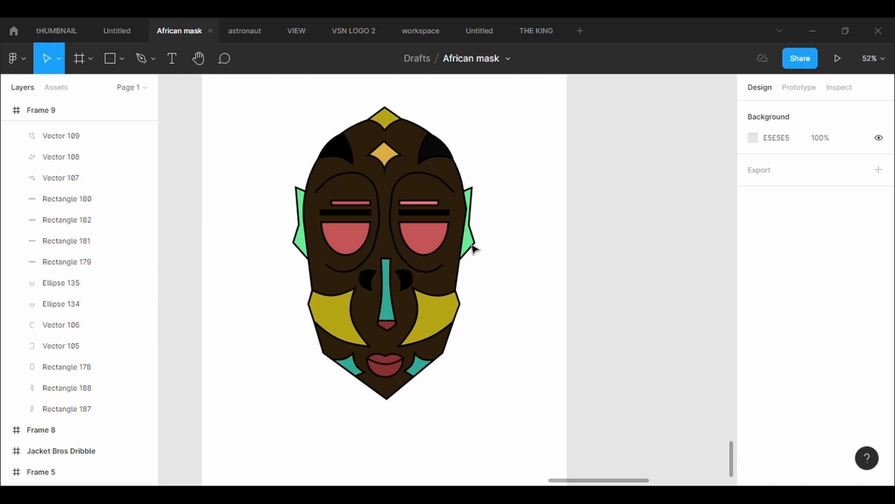
Thicken the black inside stroke of the right eye's half-ellipse to 20
click(431, 245)
scroll(783, 475, down, 2)
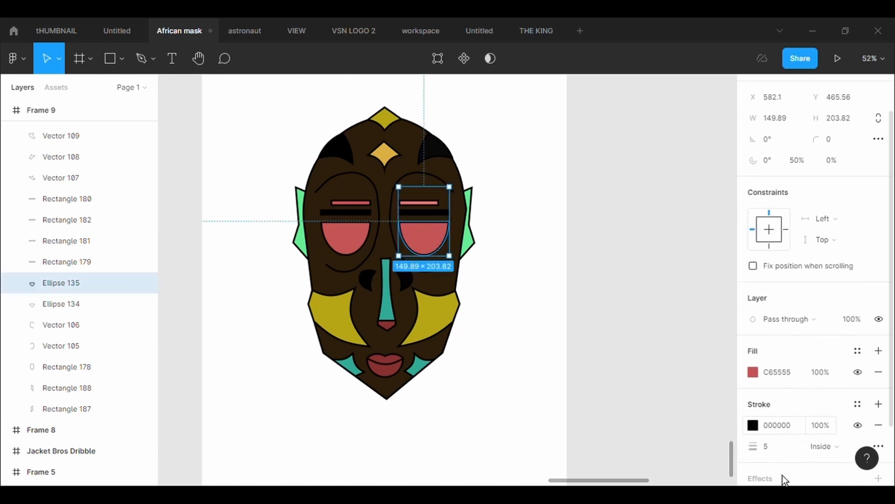
click(783, 453)
text(20)
key(Return)
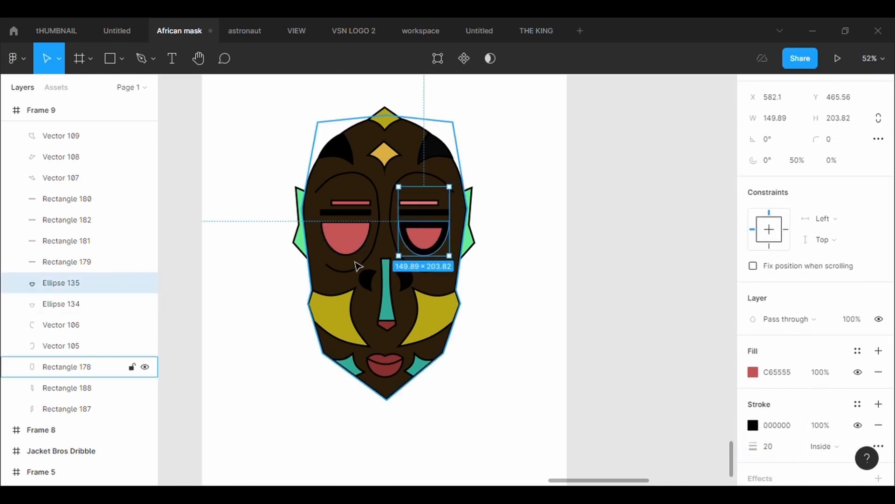
Set the left eye's half-ellipse stroke to 20 as well and clear the selection
click(352, 245)
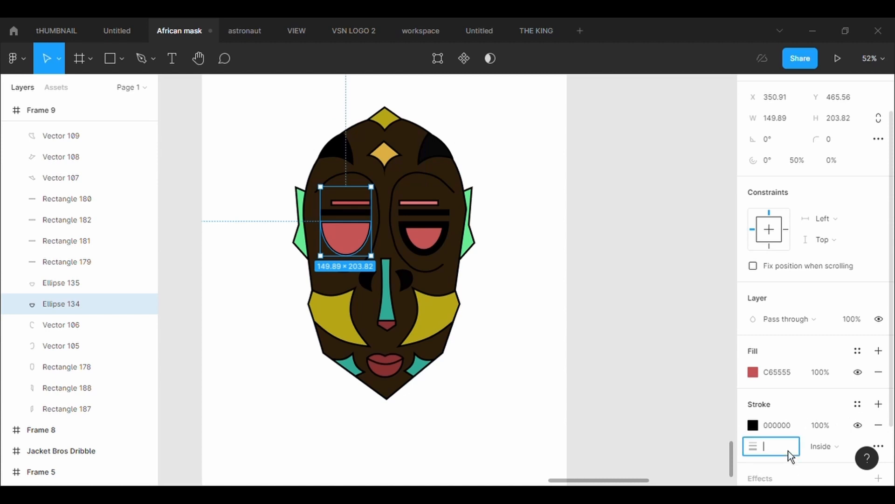
key(Return)
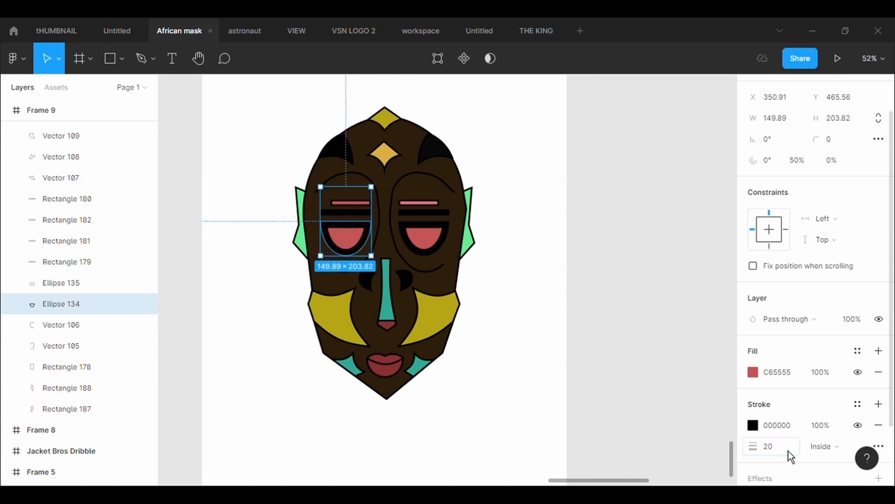
click(650, 390)
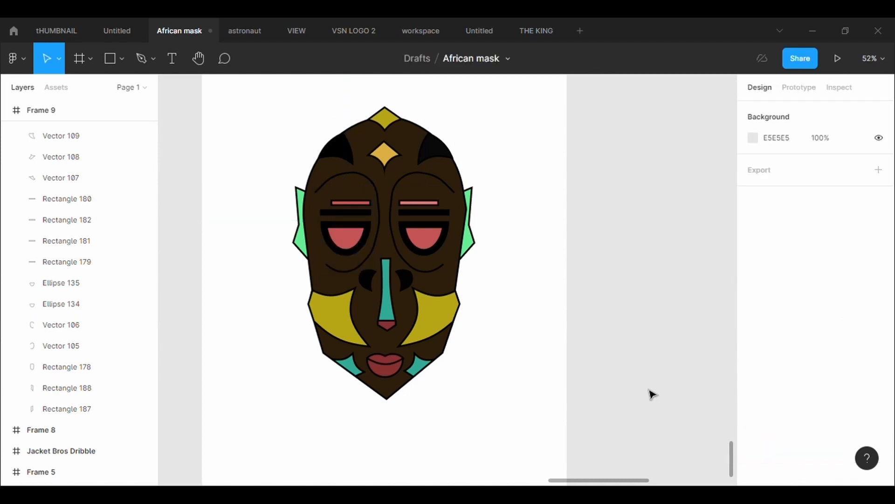
Change the background fill of Frame 9 behind the mask to blue 5F9DE5 and close the color picker
scroll(651, 394, down, 5)
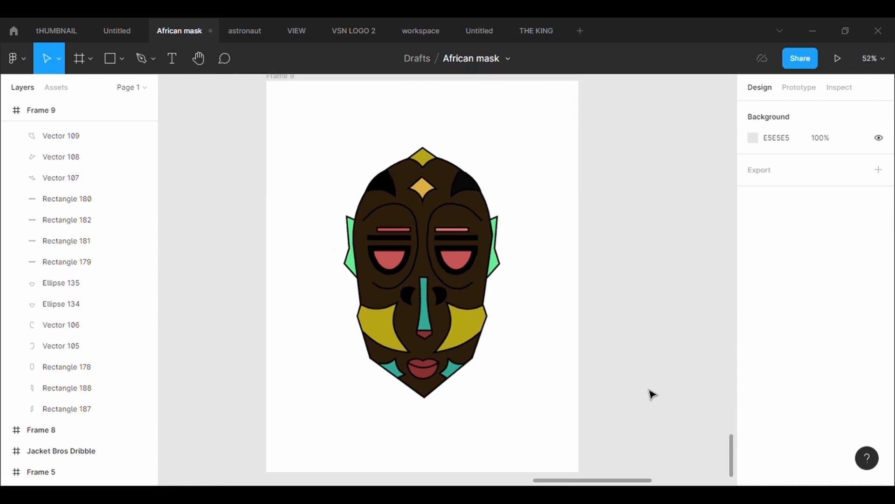
click(392, 172)
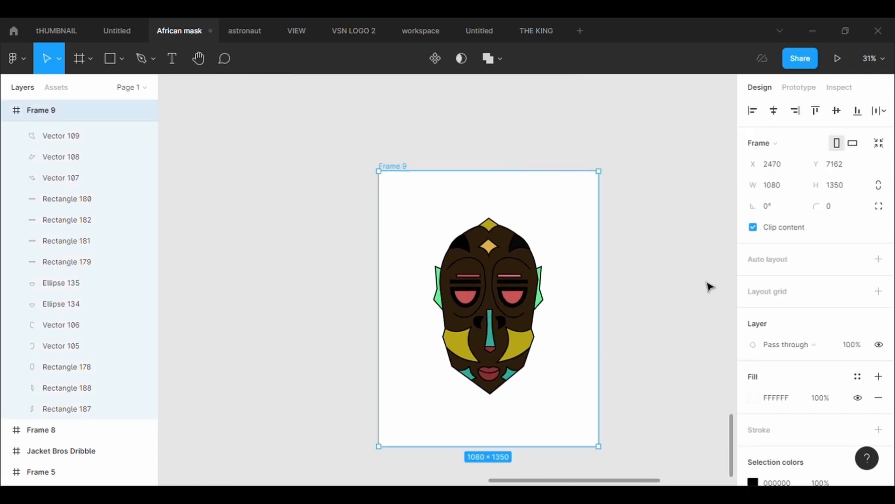
click(757, 400)
drag(667, 287, 636, 199)
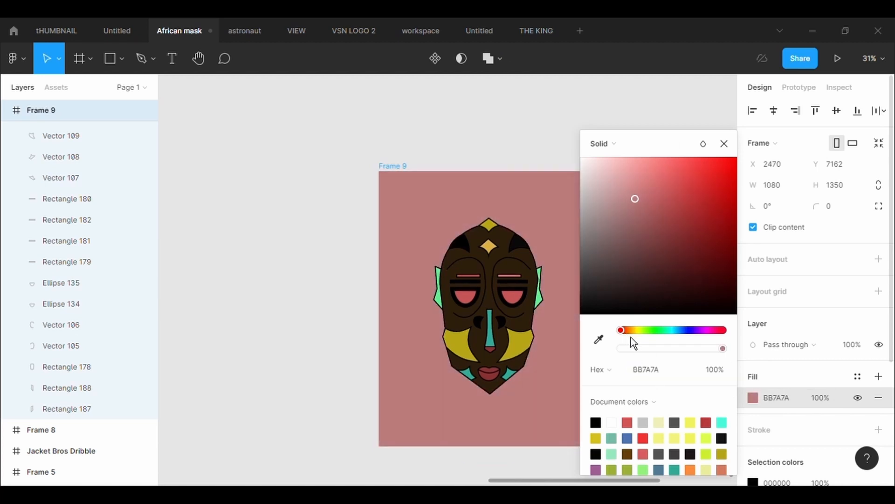
drag(630, 337, 683, 341)
click(672, 173)
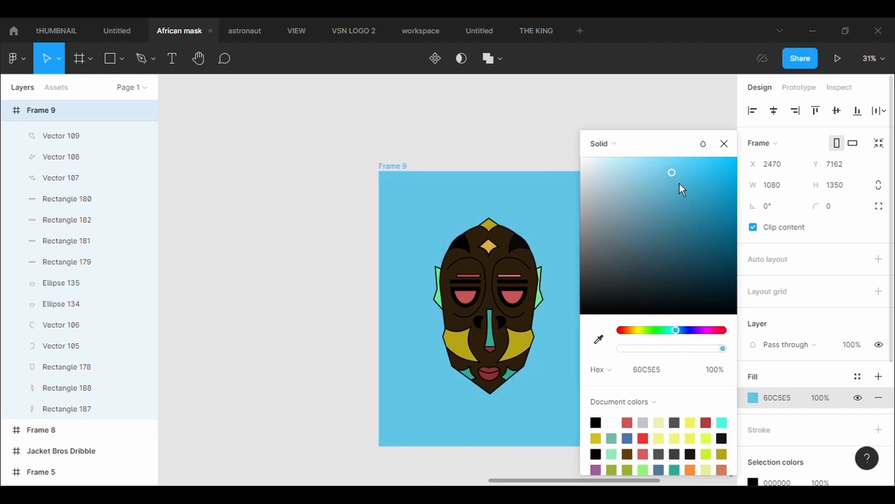
click(684, 336)
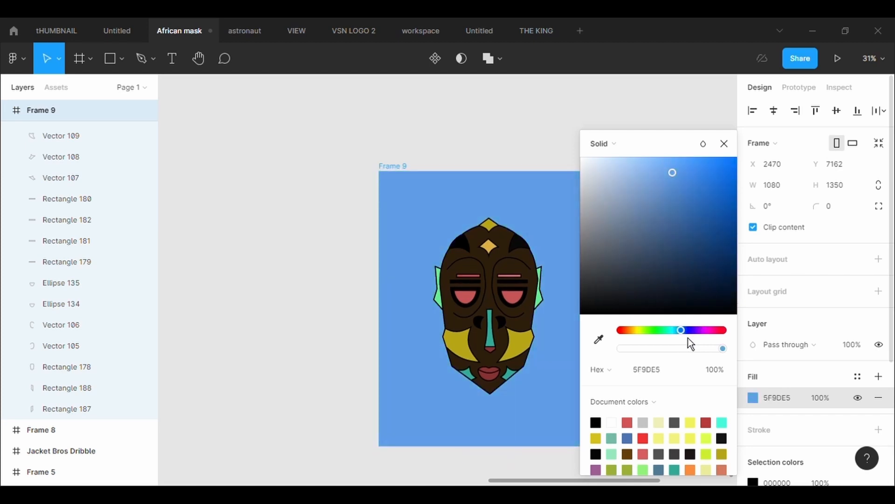
drag(664, 149, 696, 155)
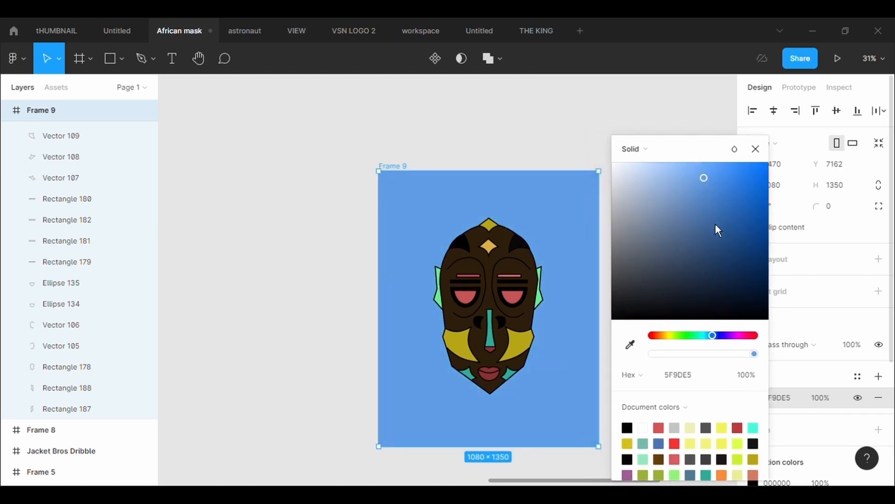
click(766, 160)
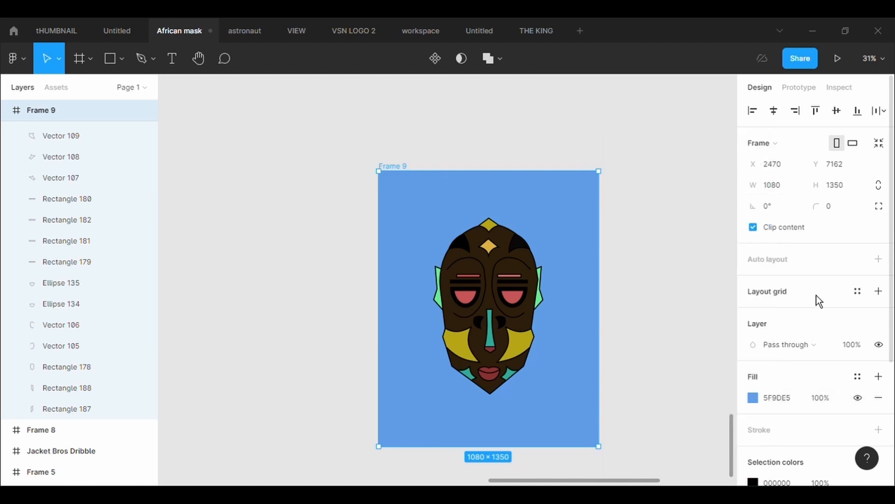